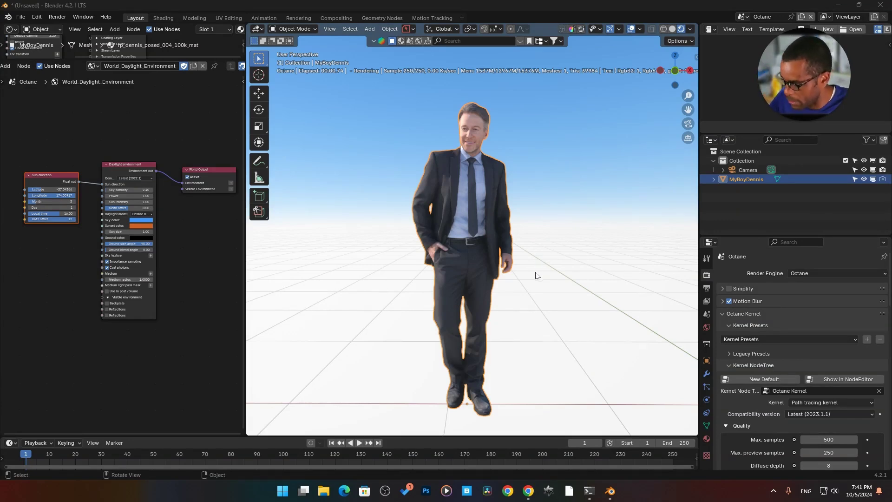
- Widen the node editor beside the viewport and keep its shader type set to World
{"action": "middle_click_drag", "start_coordinate": [528, 275], "coordinate": [522, 260]}
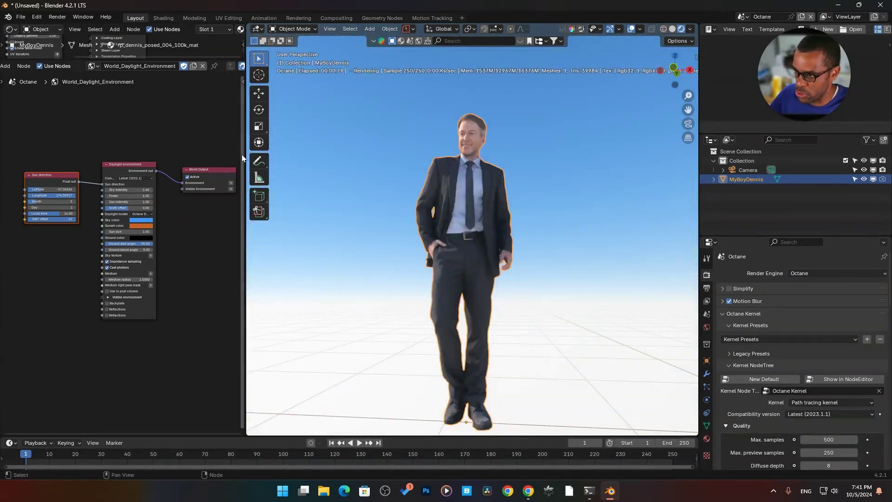
{"action": "left_click_drag", "start_coordinate": [244, 155], "coordinate": [343, 175]}
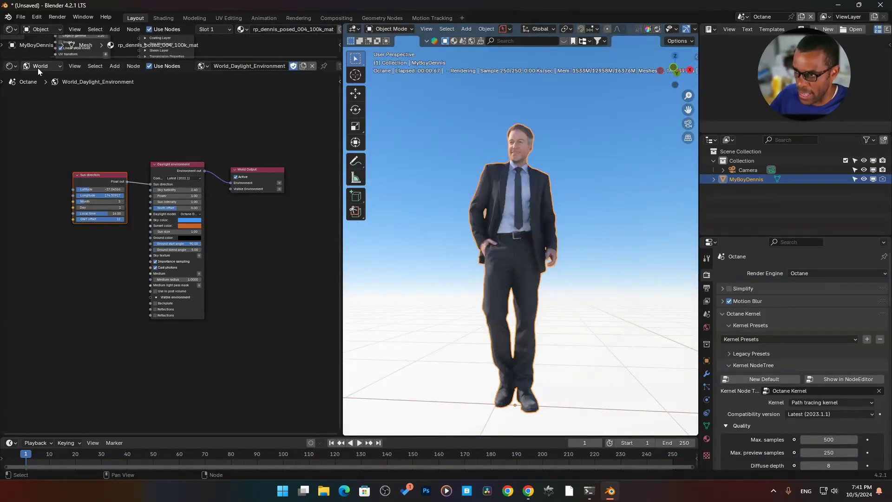
{"action": "left_click", "coordinate": [40, 66]}
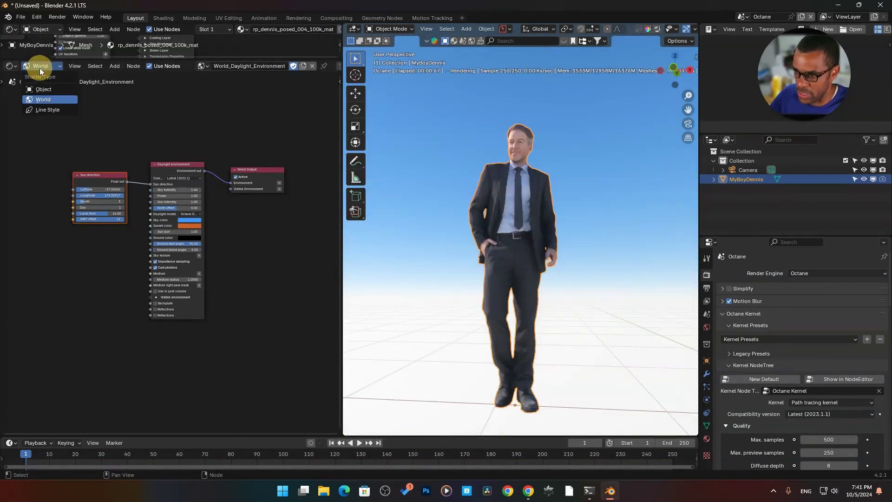
{"action": "left_click", "coordinate": [40, 100]}
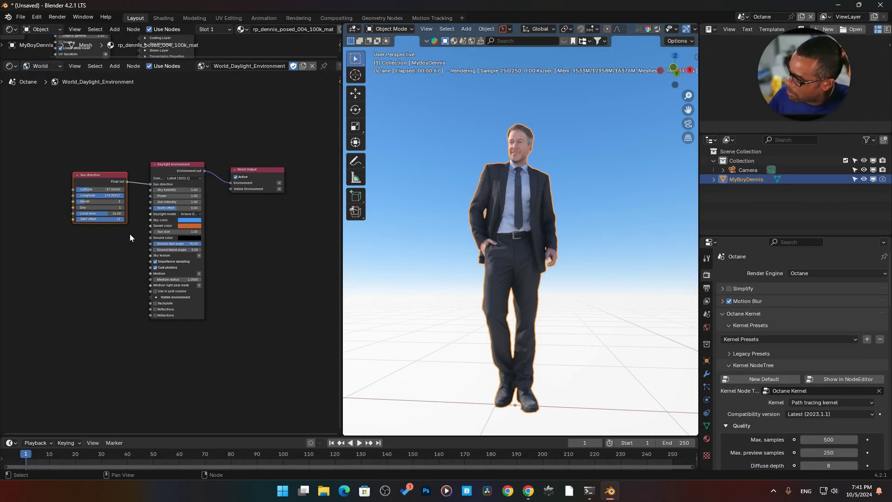
- Reposition the Sun direction and Daylight environment nodes so they sit apart in the world node tree
{"action": "scroll", "coordinate": [114, 171], "scroll_direction": "up", "scroll_amount": 2}
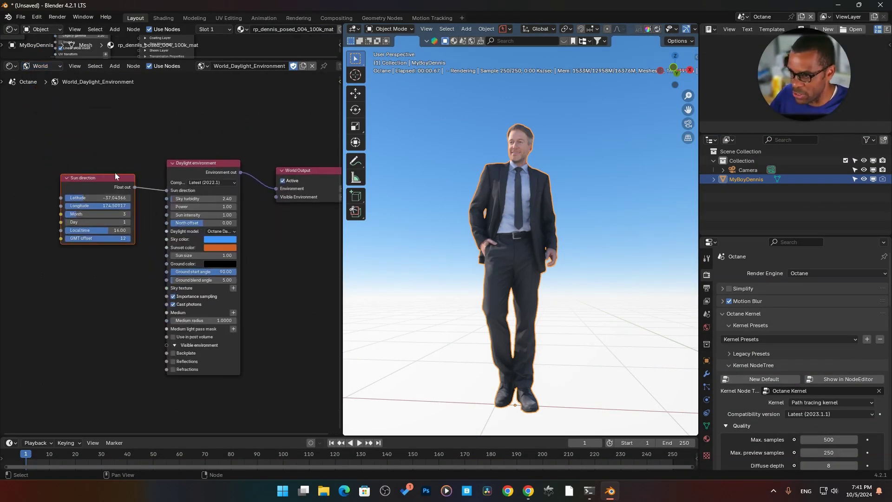
{"action": "left_click_drag", "start_coordinate": [113, 176], "coordinate": [98, 154]}
{"action": "left_click_drag", "start_coordinate": [181, 162], "coordinate": [187, 157]}
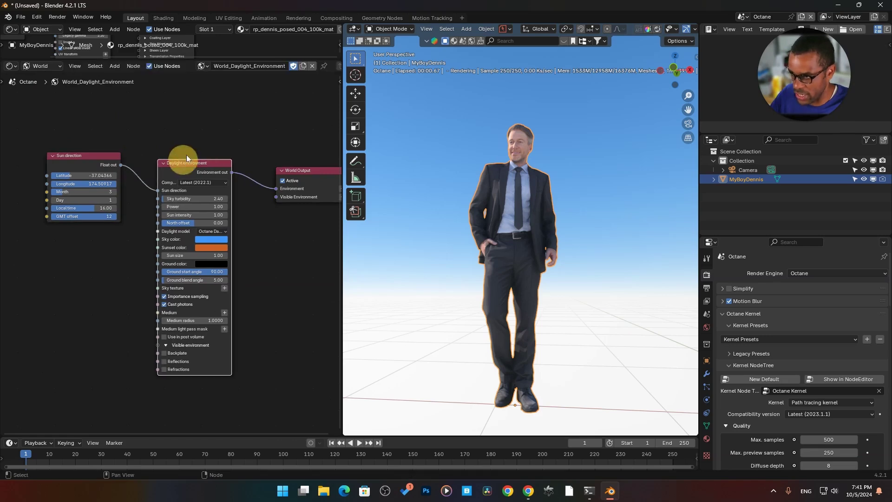
- Unlink World_Daylight_Environment, create a new world, and delete its default Texture environment node
{"action": "left_click", "coordinate": [312, 66]}
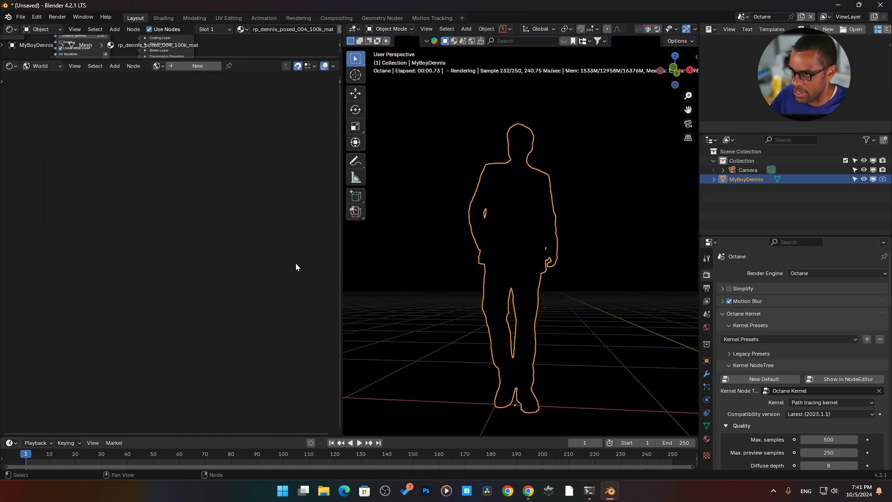
{"action": "left_click", "coordinate": [194, 65]}
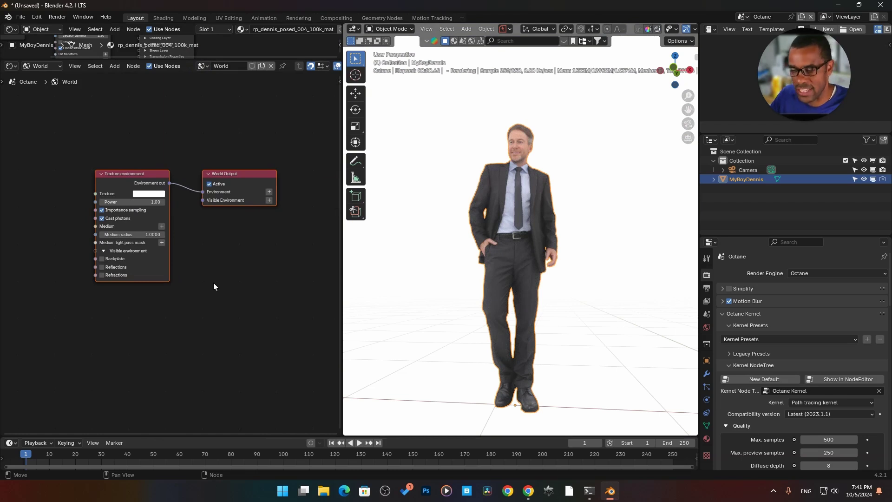
{"action": "left_click", "coordinate": [135, 178]}
{"action": "key", "text": "Delete"}
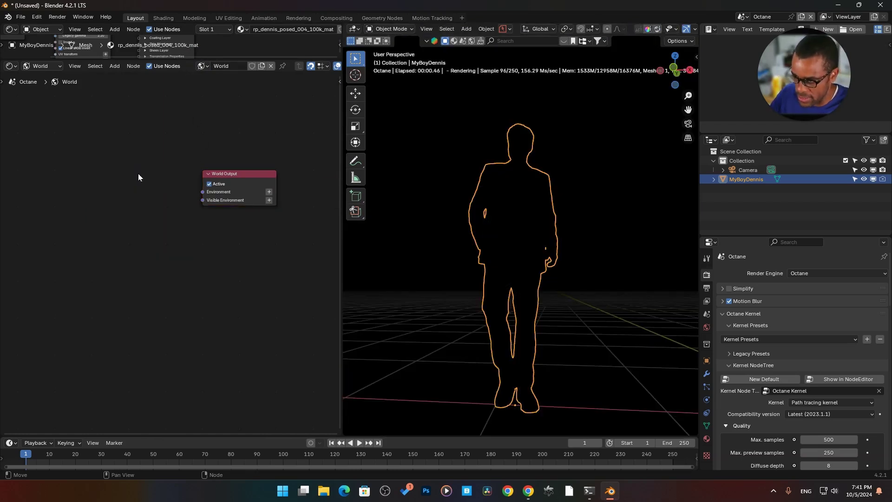
- Add an Octane Daylight environment node and connect it to the Environment input of World Output
{"action": "middle_click_drag", "start_coordinate": [138, 174], "coordinate": [166, 171]}
{"action": "key", "text": "shift+a"}
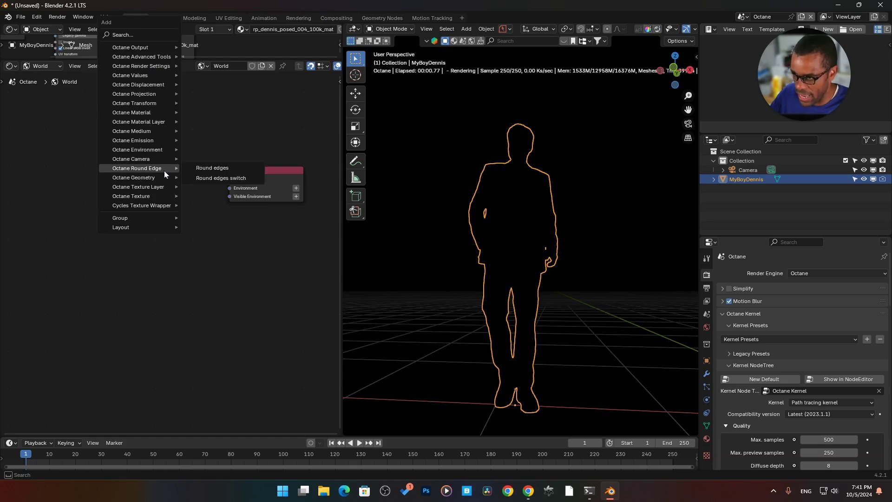
{"action": "mouse_move", "coordinate": [147, 149]}
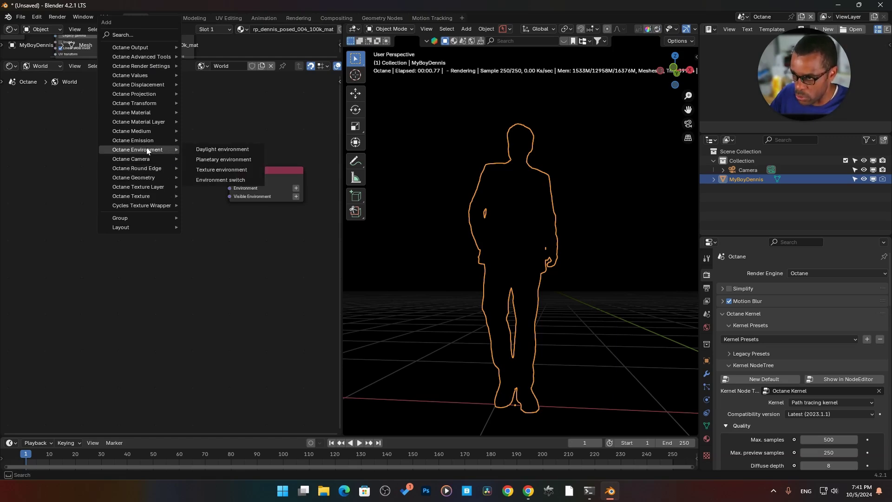
{"action": "left_click", "coordinate": [222, 151]}
{"action": "left_click", "coordinate": [177, 183]}
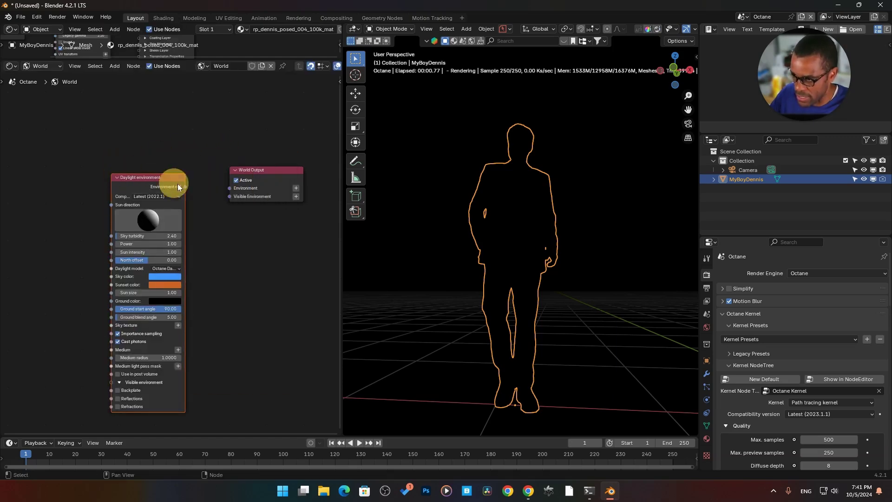
{"action": "mouse_move", "coordinate": [185, 187]}
{"action": "left_mouse_down"}
{"action": "mouse_move", "coordinate": [229, 187]}
{"action": "mouse_move", "coordinate": [185, 175]}
{"action": "left_mouse_up"}
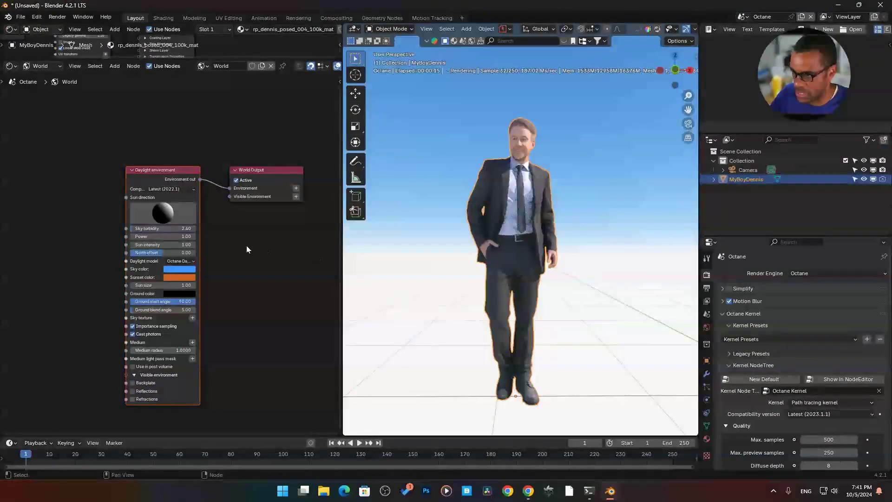
- Try different sun positions with the Sun direction sphere on the Daylight environment node
{"action": "middle_click_drag", "start_coordinate": [215, 238], "coordinate": [220, 228]}
{"action": "scroll", "coordinate": [222, 224], "scroll_direction": "up", "scroll_amount": 2}
{"action": "left_click_drag", "start_coordinate": [204, 185], "coordinate": [26, 183]}
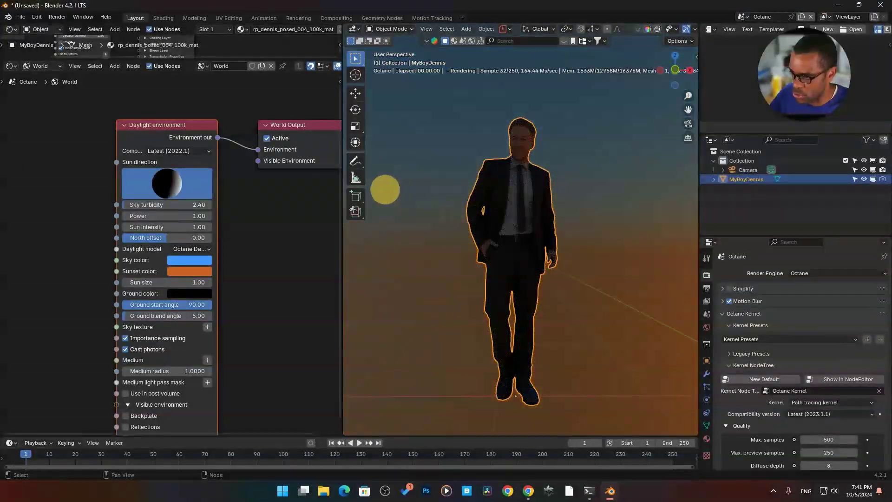
{"action": "mouse_move", "coordinate": [385, 190]}
{"action": "left_mouse_down"}
{"action": "mouse_move", "coordinate": [309, 185]}
{"action": "mouse_move", "coordinate": [567, 189]}
{"action": "mouse_move", "coordinate": [134, 195]}
{"action": "mouse_move", "coordinate": [392, 202]}
{"action": "left_mouse_up"}
{"action": "mouse_move", "coordinate": [498, 212]}
{"action": "left_mouse_down"}
{"action": "mouse_move", "coordinate": [236, 236]}
{"action": "mouse_move", "coordinate": [269, 232]}
{"action": "mouse_move", "coordinate": [156, 174]}
{"action": "mouse_move", "coordinate": [170, 186]}
{"action": "mouse_move", "coordinate": [170, 223]}
{"action": "mouse_move", "coordinate": [175, 205]}
{"action": "mouse_move", "coordinate": [144, 157]}
{"action": "mouse_move", "coordinate": [226, 149]}
{"action": "mouse_move", "coordinate": [173, 178]}
{"action": "mouse_move", "coordinate": [233, 149]}
{"action": "mouse_move", "coordinate": [169, 176]}
{"action": "mouse_move", "coordinate": [151, 171]}
{"action": "mouse_move", "coordinate": [142, 196]}
{"action": "left_mouse_up"}
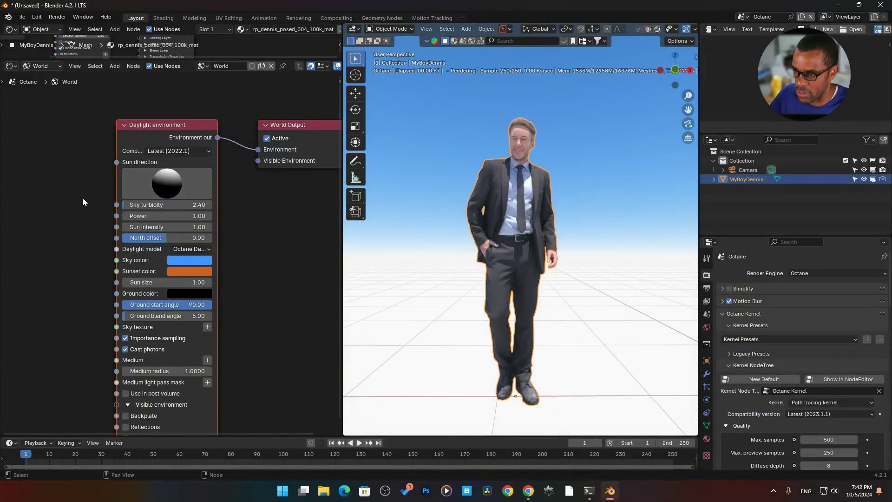
- Add a Sun direction node and connect its output to the Daylight environment's Sun direction input
{"action": "middle_click_drag", "start_coordinate": [82, 198], "coordinate": [127, 196]}
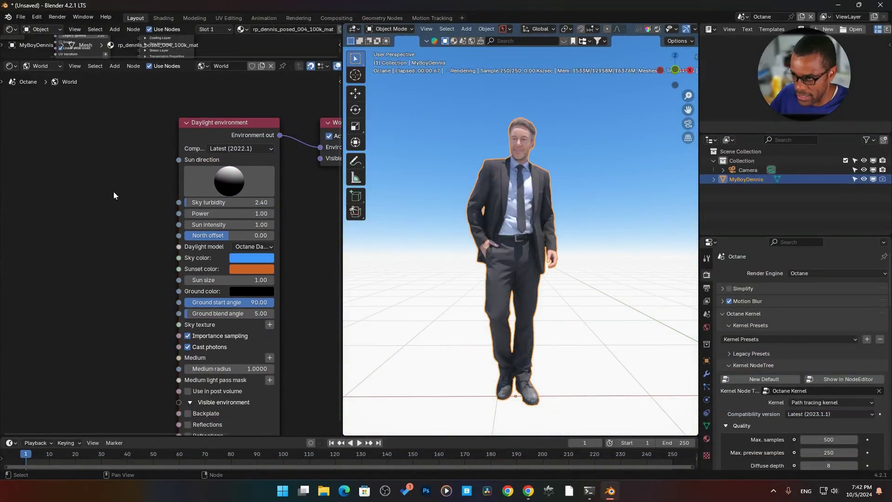
{"action": "key", "text": "shift+a"}
{"action": "type", "text": "su"}
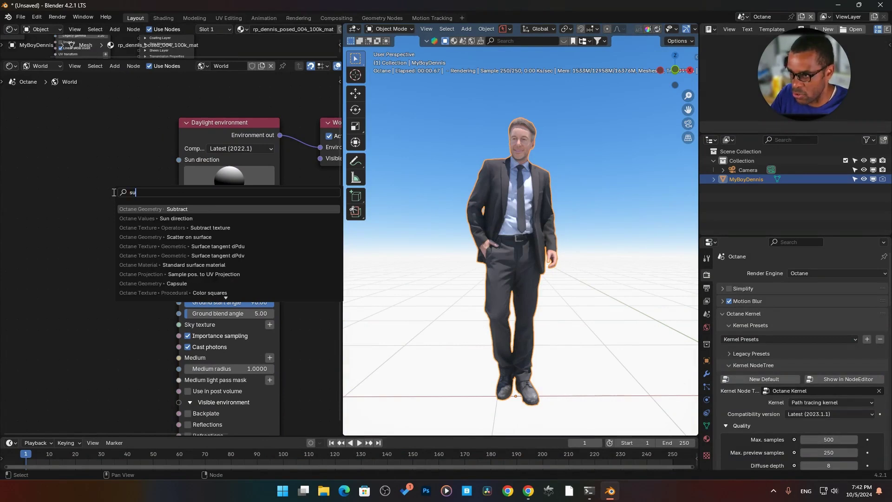
{"action": "type", "text": "n"}
{"action": "left_click", "coordinate": [147, 208]}
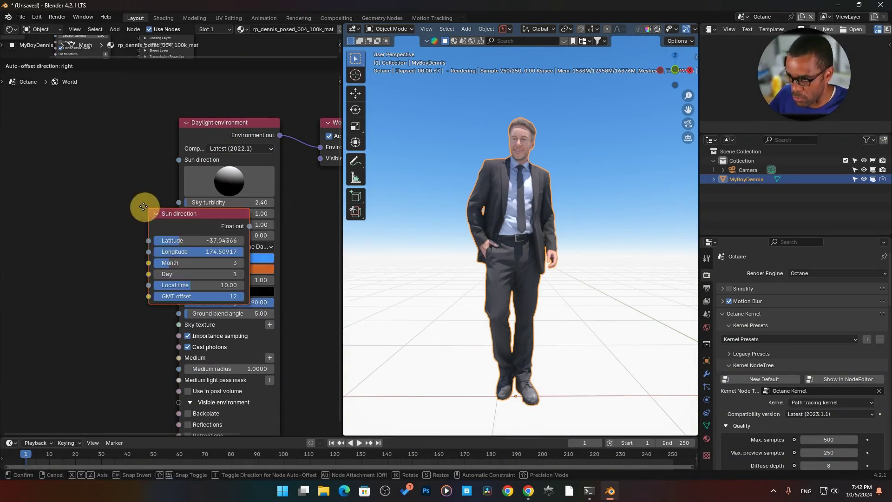
{"action": "left_click", "coordinate": [67, 158]}
{"action": "left_click_drag", "start_coordinate": [169, 176], "coordinate": [125, 146]}
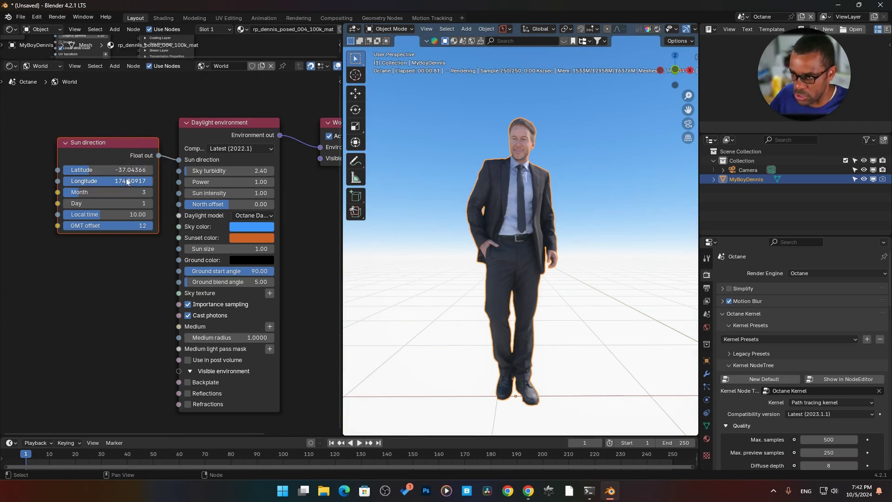
- Set the Sun direction node to month 10, day 5, local time 19.47 and GMT offset 4
{"action": "left_click_drag", "start_coordinate": [126, 190], "coordinate": [132, 192]}
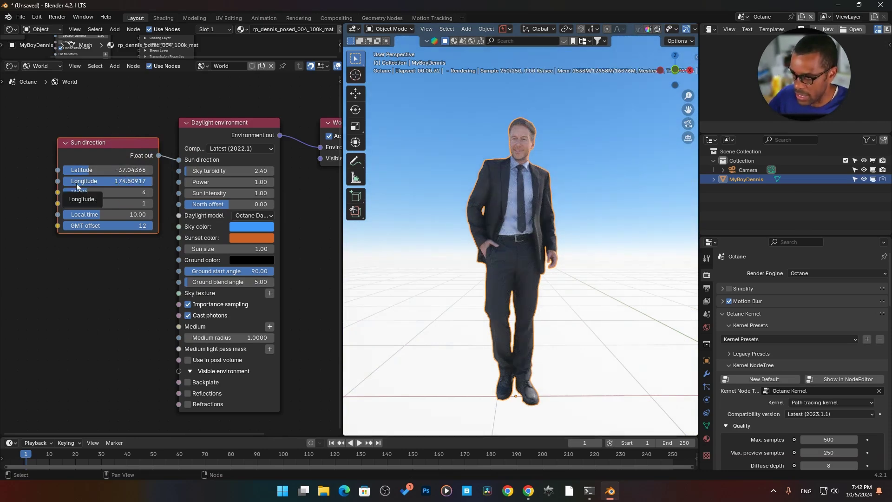
{"action": "mouse_move", "coordinate": [132, 192]}
{"action": "left_mouse_down"}
{"action": "mouse_move", "coordinate": [149, 189]}
{"action": "mouse_move", "coordinate": [127, 204]}
{"action": "mouse_move", "coordinate": [145, 205]}
{"action": "mouse_move", "coordinate": [127, 205]}
{"action": "left_mouse_up"}
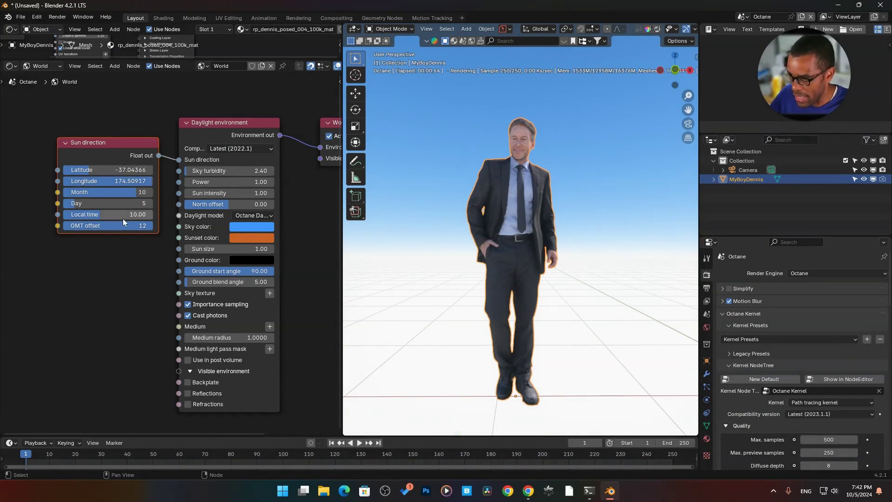
{"action": "left_click_drag", "start_coordinate": [121, 212], "coordinate": [90, 225]}
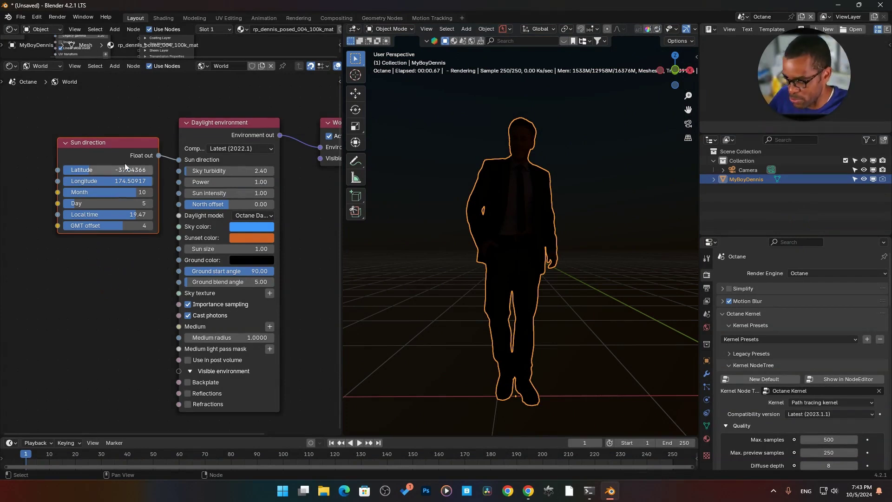
- Delete the Sun direction node from the world node tree
{"action": "left_click", "coordinate": [119, 150]}
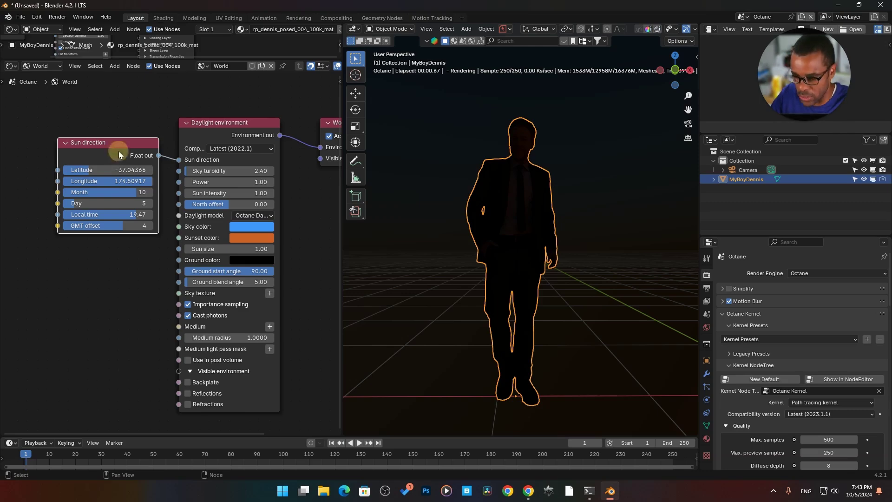
{"action": "key", "text": "x"}
{"action": "middle_click_drag", "start_coordinate": [142, 169], "coordinate": [122, 153]}
- Rotate the Daylight environment's sun direction to place the sun in the sky behind the man, and set sky turbidity to 2.91
{"action": "middle_click_drag", "start_coordinate": [488, 253], "coordinate": [511, 237]}
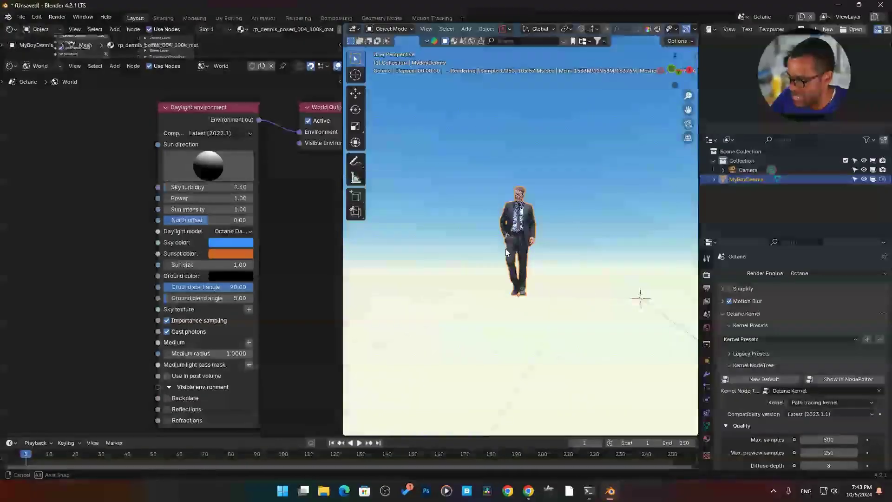
{"action": "left_click_drag", "start_coordinate": [220, 187], "coordinate": [194, 176]}
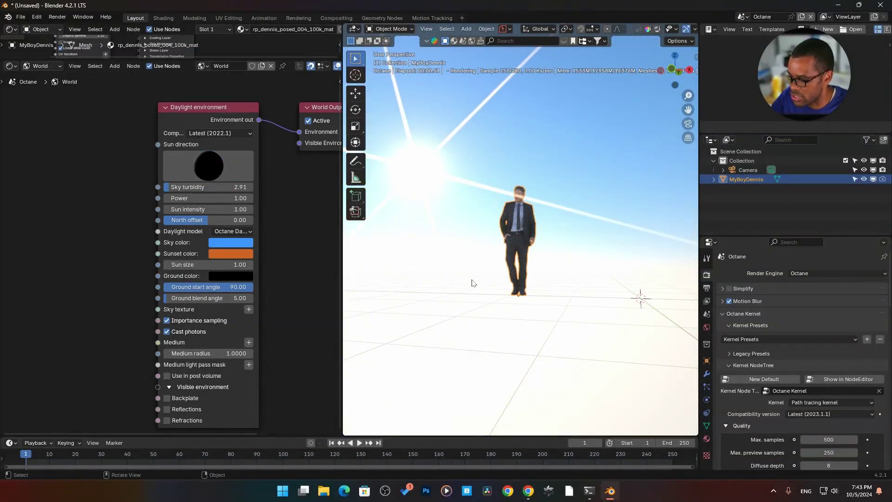
- Turn off Octane Postprocess for the preview mode and set the Daylight environment's sky turbidity to 2.00
{"action": "key", "text": "n"}
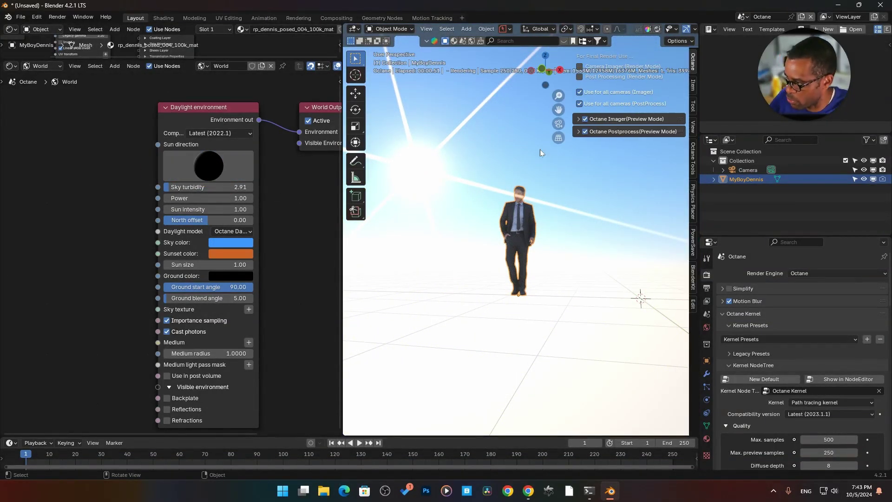
{"action": "left_click", "coordinate": [585, 131]}
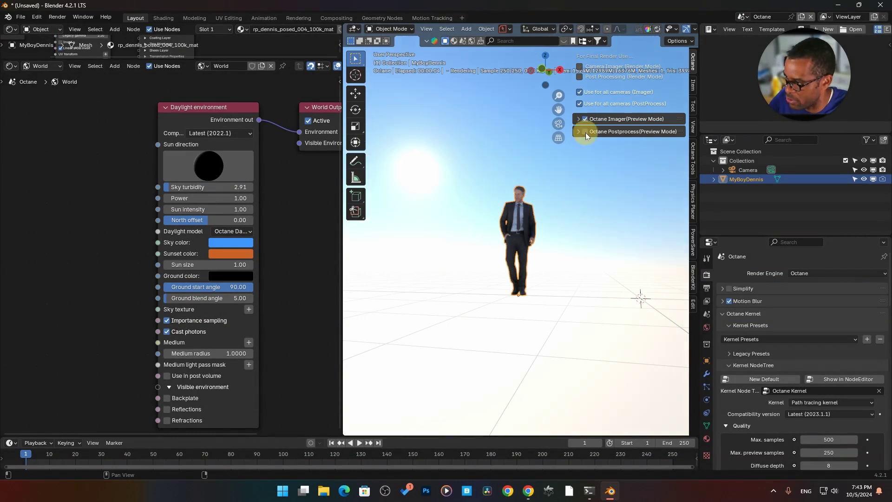
{"action": "key", "text": "n"}
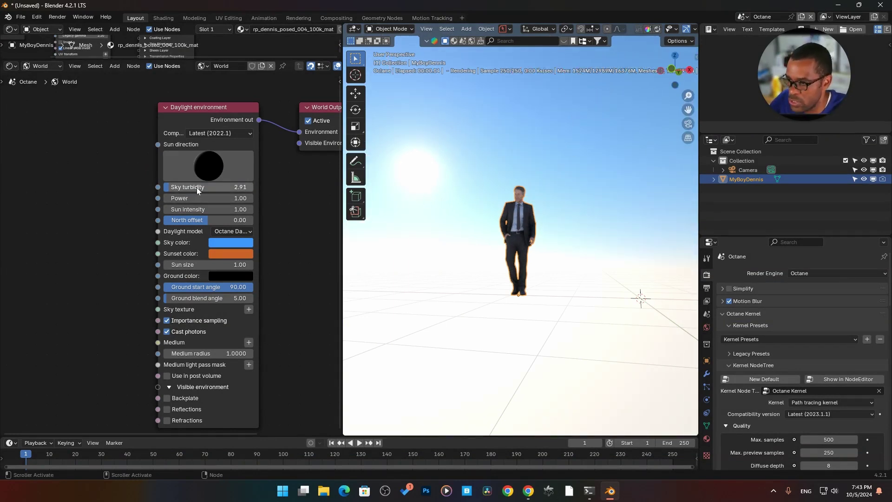
{"action": "left_click_drag", "start_coordinate": [198, 187], "coordinate": [182, 212]}
- Add a mesh plane and scale it up into a large ground surface under the man
{"action": "key", "text": "shift+a"}
{"action": "mouse_move", "coordinate": [515, 283]}
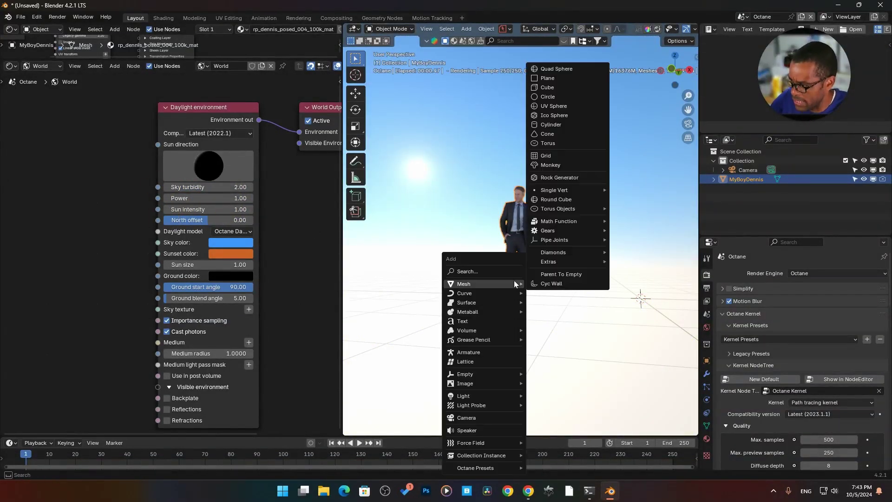
{"action": "left_click", "coordinate": [569, 79]}
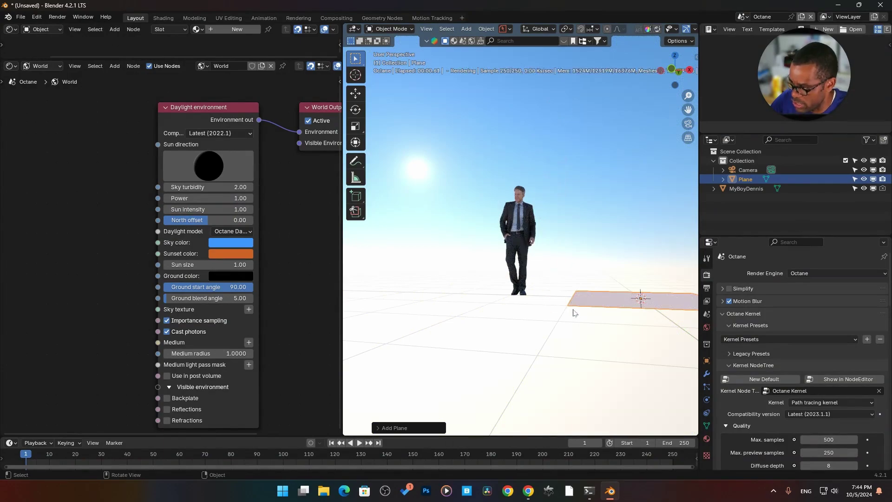
{"action": "key", "text": "s"}
{"action": "left_click", "coordinate": [205, 191]}
- Set the Daylight environment's power to 1.48 and sun intensity to 3.68, and widen the node to show its full labels
{"action": "left_click_drag", "start_coordinate": [198, 187], "coordinate": [136, 193]}
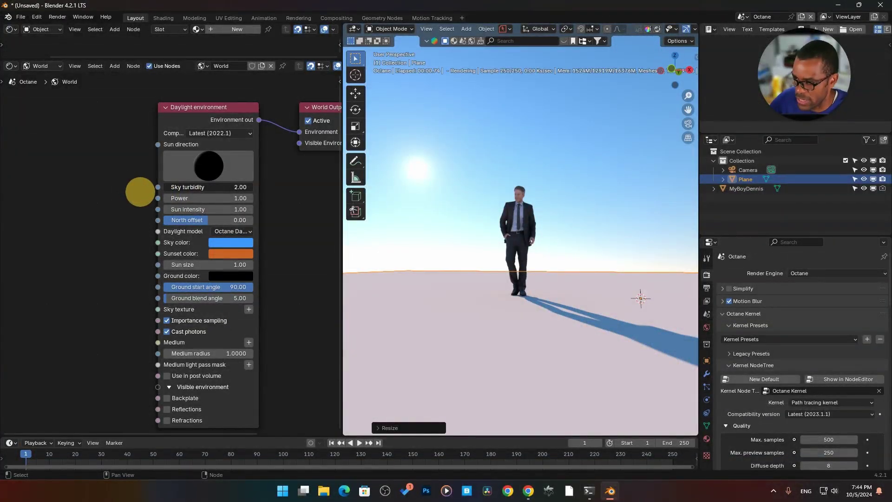
{"action": "left_click_drag", "start_coordinate": [209, 198], "coordinate": [331, 213]}
{"action": "left_click_drag", "start_coordinate": [221, 117], "coordinate": [160, 127]}
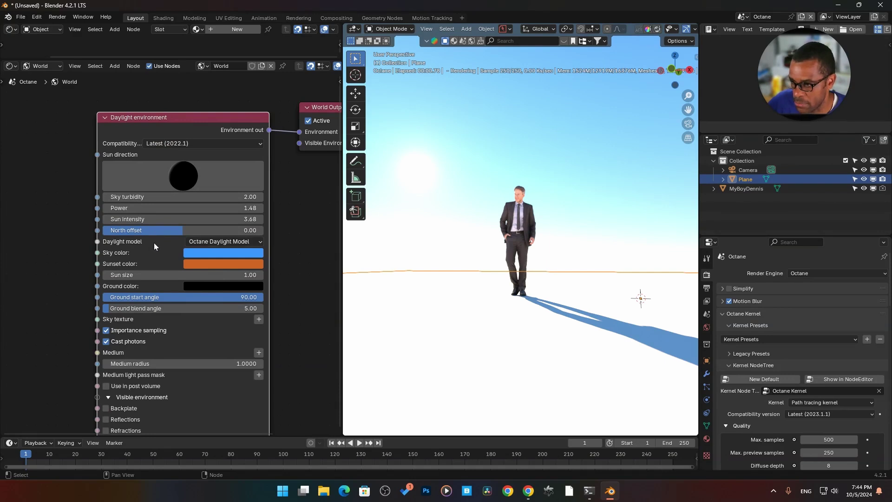
- Try the Preetham Daylight Model on the Daylight environment node, and switch it to the Nishita Daylight Model
{"action": "left_click", "coordinate": [208, 241]}
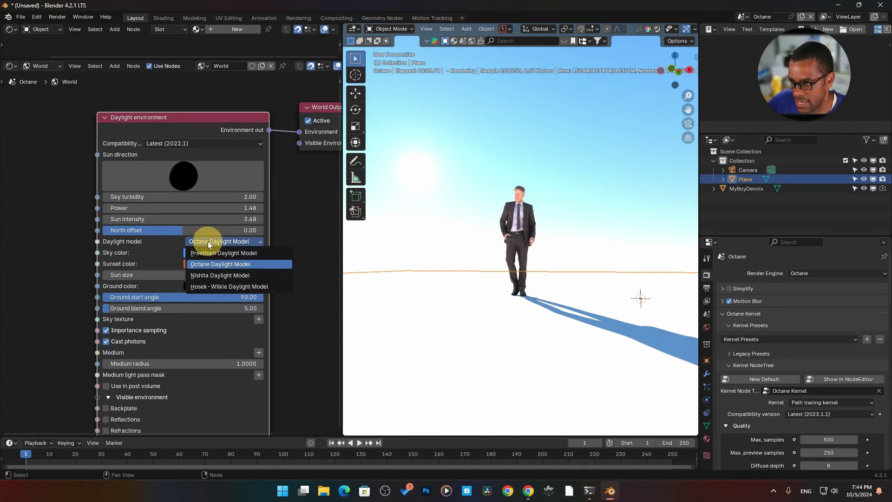
{"action": "left_click", "coordinate": [237, 253]}
{"action": "left_click", "coordinate": [227, 241]}
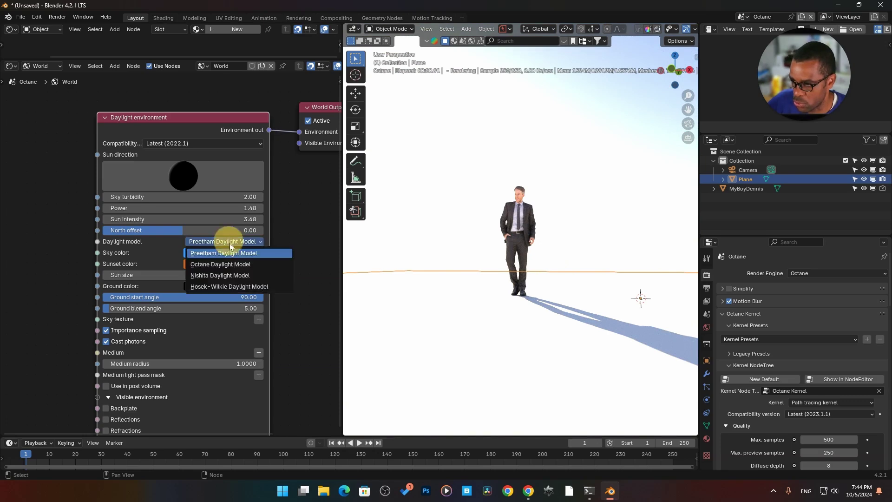
{"action": "left_click", "coordinate": [223, 265]}
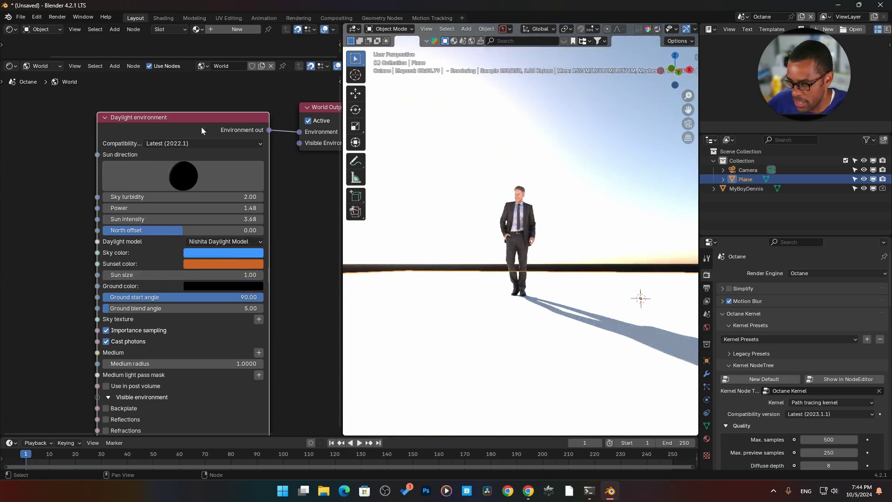
- Reset the Daylight environment node to its defaults and choose the Nishita Daylight Model
{"action": "key", "text": "BackSpace"}
{"action": "left_click", "coordinate": [224, 241]}
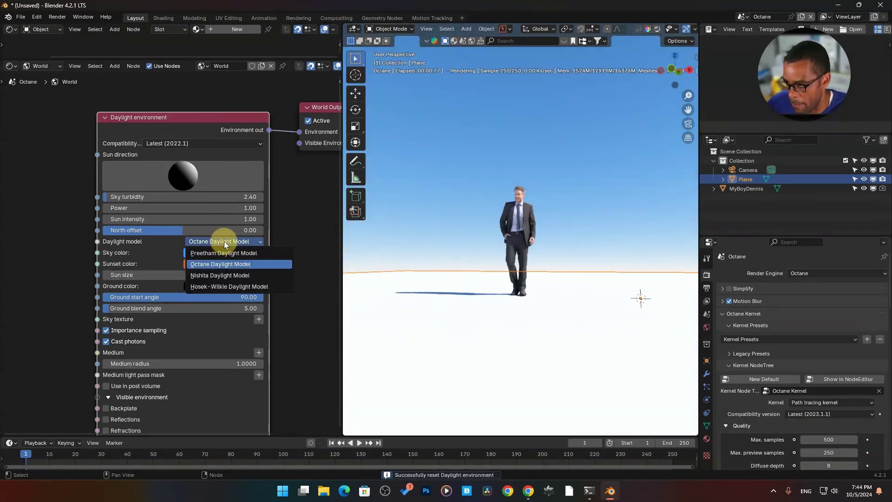
{"action": "left_click", "coordinate": [223, 275]}
{"action": "middle_click_drag", "start_coordinate": [503, 278], "coordinate": [499, 309]}
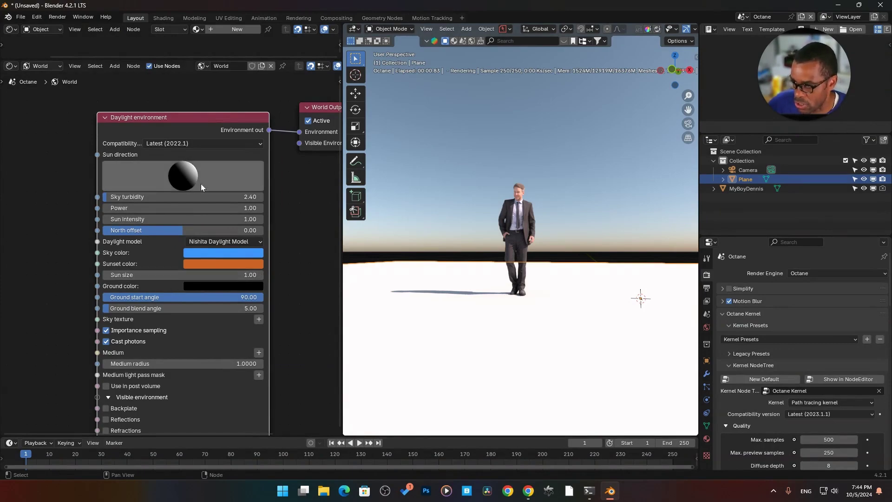
- Rotate the sun direction low behind the man and set the Daylight environment's sky turbidity to 2.00
{"action": "left_click_drag", "start_coordinate": [200, 183], "coordinate": [468, 168]}
{"action": "left_click_drag", "start_coordinate": [467, 168], "coordinate": [468, 160]}
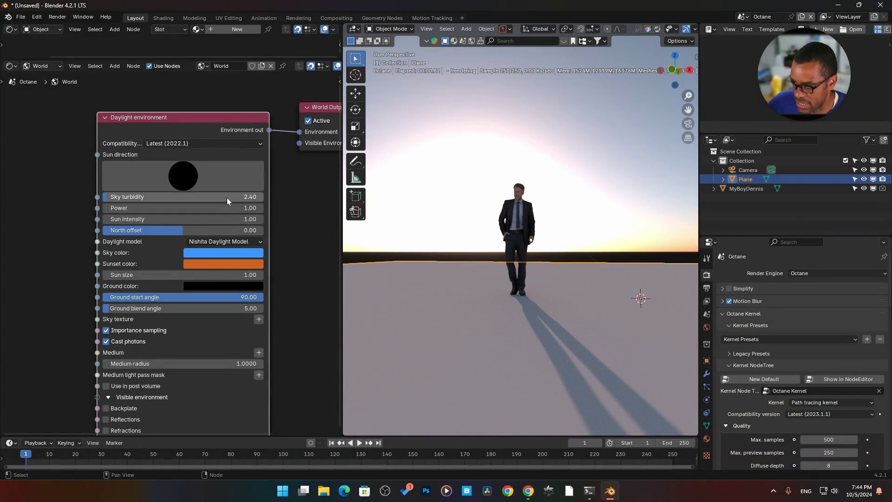
{"action": "left_click_drag", "start_coordinate": [218, 197], "coordinate": [99, 193]}
{"action": "left_click", "coordinate": [123, 197]}
{"action": "left_click", "coordinate": [160, 264]}
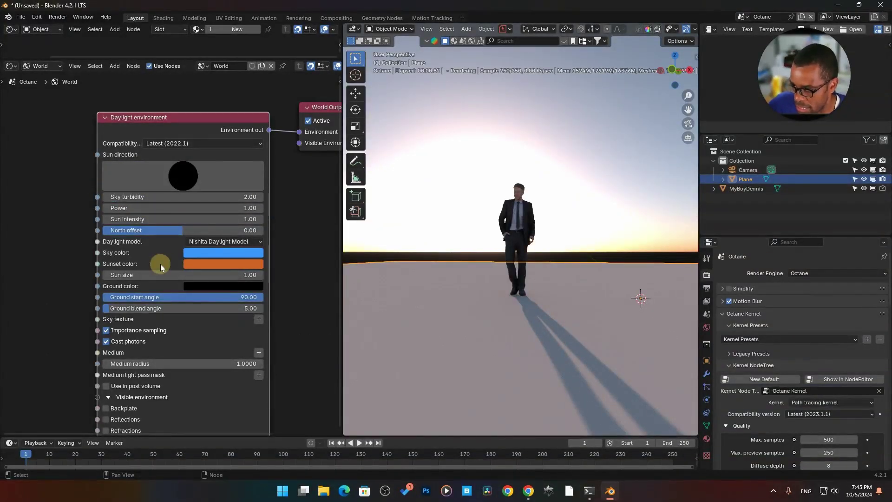
- Set the Daylight environment's sun size to 6.76 and its ground blend angle to 1.00
{"action": "left_click_drag", "start_coordinate": [126, 274], "coordinate": [549, 348]}
{"action": "middle_click_drag", "start_coordinate": [636, 368], "coordinate": [601, 355]}
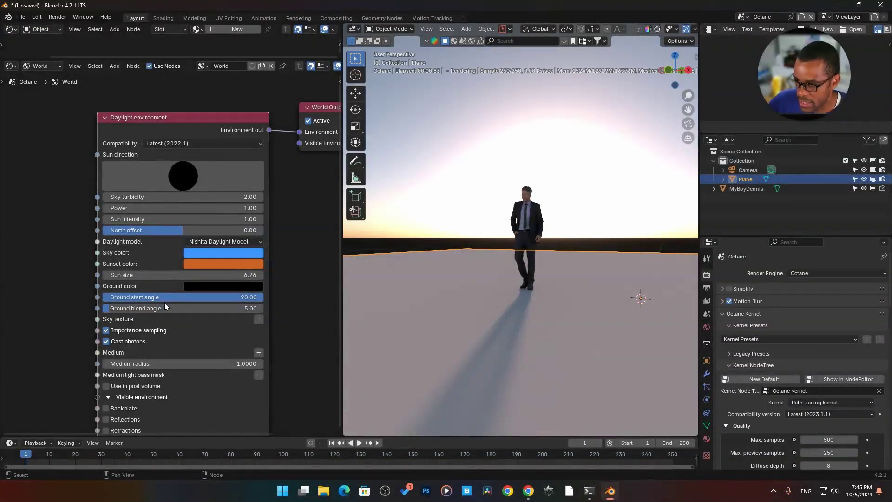
{"action": "left_click_drag", "start_coordinate": [170, 296], "coordinate": [228, 296]}
{"action": "left_click_drag", "start_coordinate": [174, 307], "coordinate": [99, 318]}
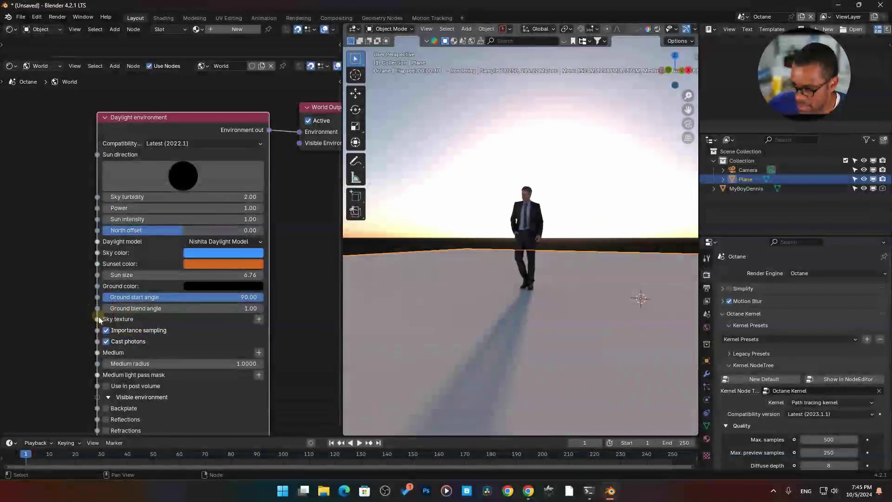
- Add a procedural Noise texture as the Daylight environment's sky texture and place its node beside it
{"action": "middle_click_drag", "start_coordinate": [88, 326], "coordinate": [127, 237]}
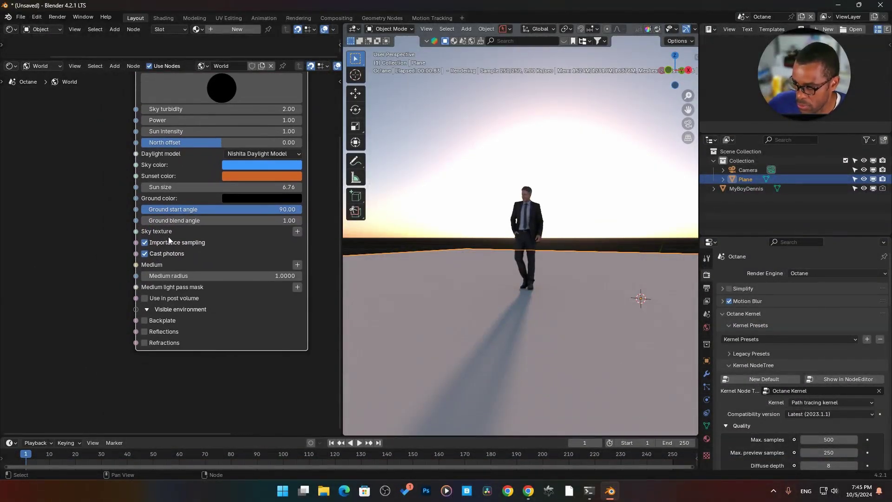
{"action": "left_click", "coordinate": [297, 233]}
{"action": "mouse_move", "coordinate": [296, 249]}
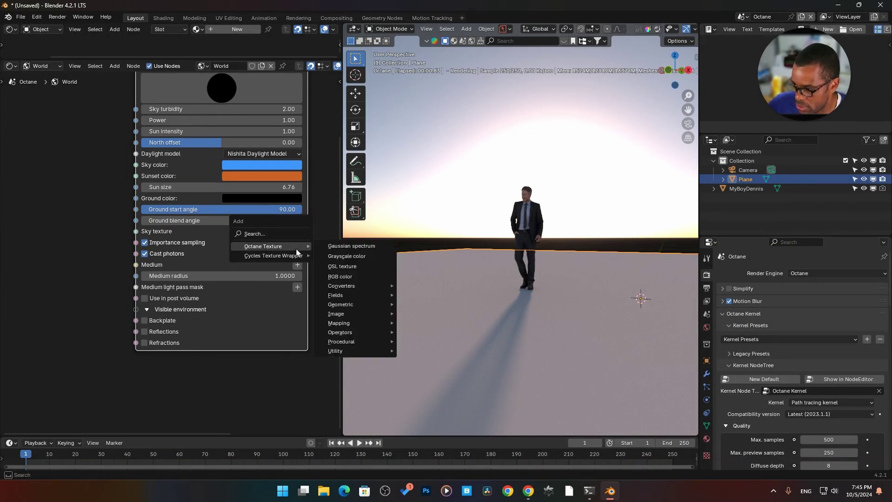
{"action": "mouse_move", "coordinate": [351, 343]}
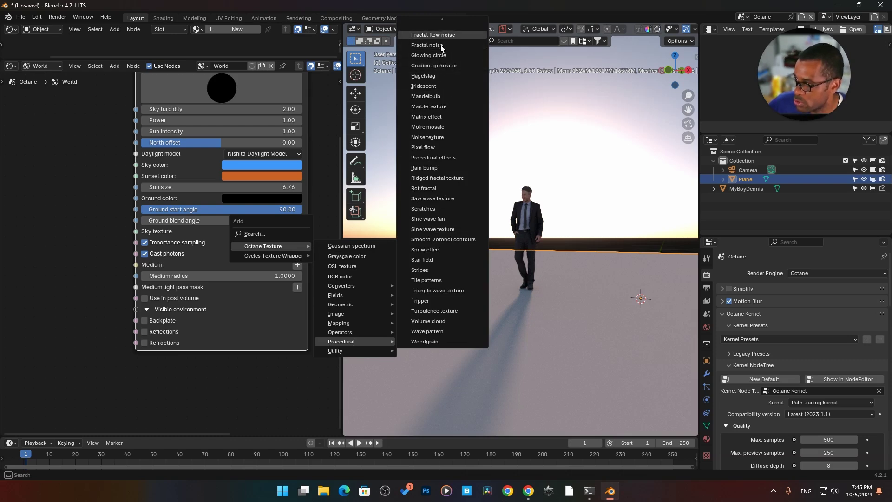
{"action": "scroll", "coordinate": [440, 45], "scroll_direction": "up", "scroll_amount": 2}
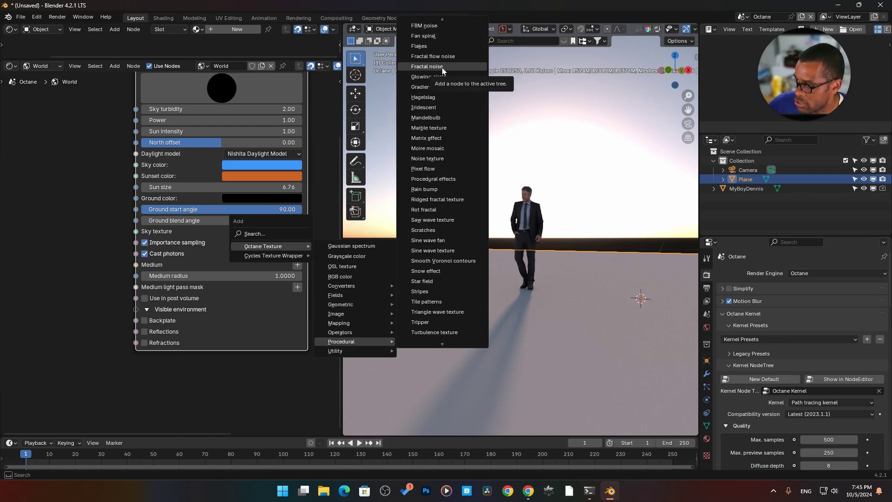
{"action": "left_click", "coordinate": [435, 159]}
{"action": "left_click", "coordinate": [454, 273]}
- Set the Noise texture's contrast to 50
{"action": "middle_click_drag", "start_coordinate": [209, 279], "coordinate": [272, 186]}
{"action": "left_click", "coordinate": [181, 315]}
{"action": "left_click", "coordinate": [181, 316]}
{"action": "double_click", "coordinate": [160, 315]}
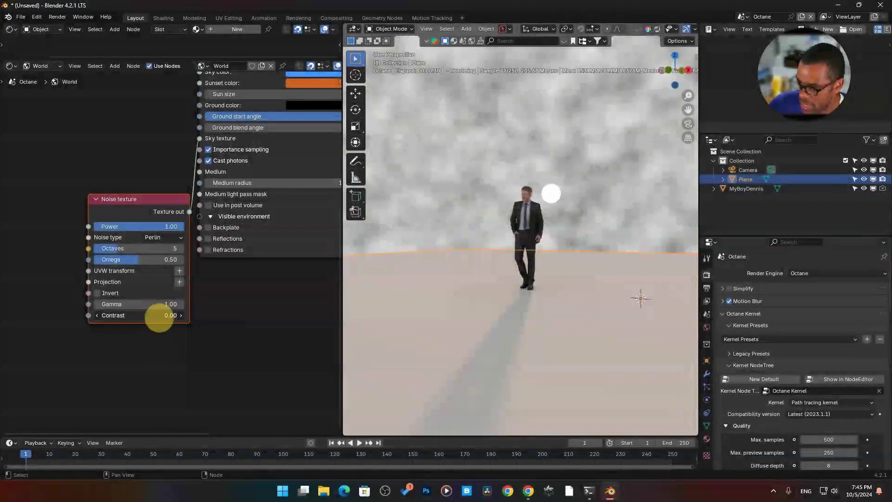
{"action": "type", "text": "50"}
{"action": "key", "text": "Return"}
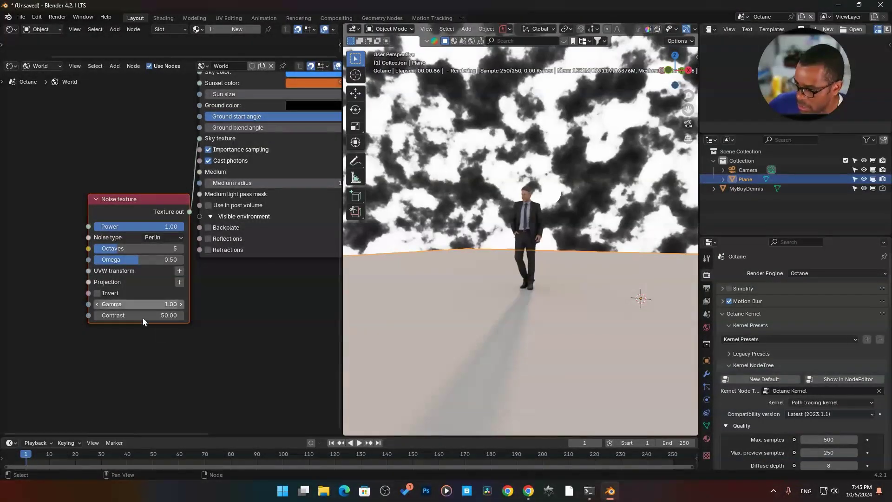
{"action": "middle_click_drag", "start_coordinate": [173, 327], "coordinate": [156, 328]}
- Move the Noise texture node away and cut its link to the sky texture input
{"action": "left_click_drag", "start_coordinate": [124, 216], "coordinate": [65, 186]}
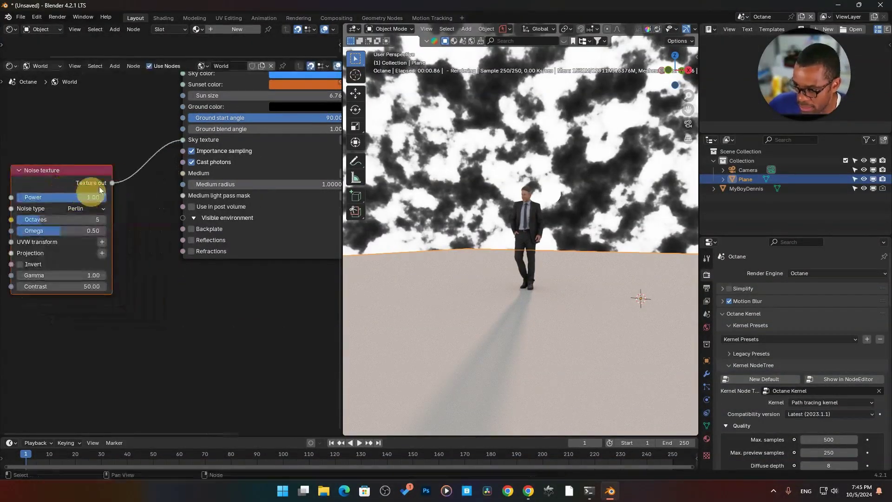
{"action": "right_click_drag", "start_coordinate": [135, 143], "coordinate": [140, 165], "text": "ctrl"}
- Look through the nodes available for the Medium input and set the medium radius to 2.55
{"action": "middle_click_drag", "start_coordinate": [328, 175], "coordinate": [282, 183]}
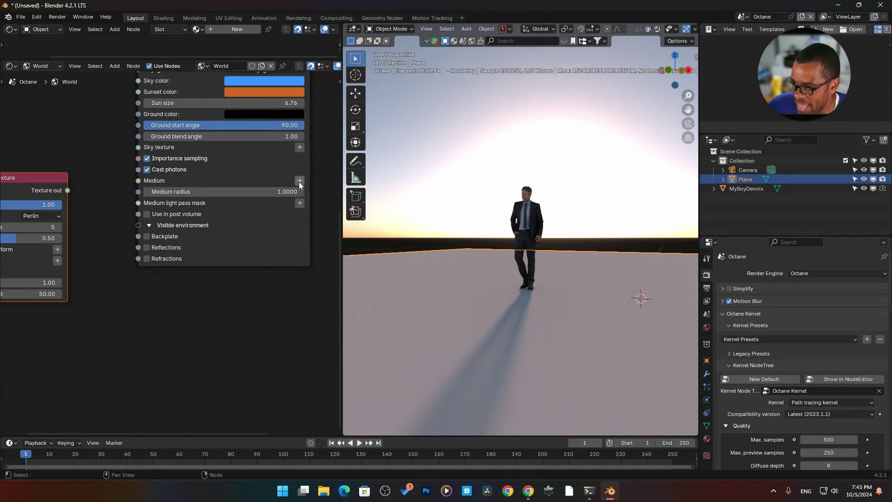
{"action": "left_click", "coordinate": [300, 181]}
{"action": "mouse_move", "coordinate": [299, 195]}
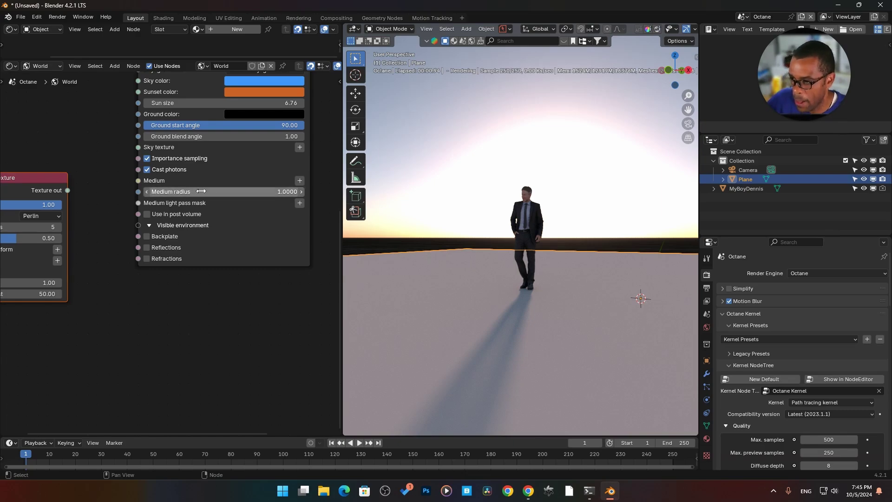
{"action": "mouse_move", "coordinate": [201, 191]}
{"action": "left_mouse_down"}
{"action": "mouse_move", "coordinate": [158, 190]}
{"action": "mouse_move", "coordinate": [205, 195]}
{"action": "left_mouse_up"}
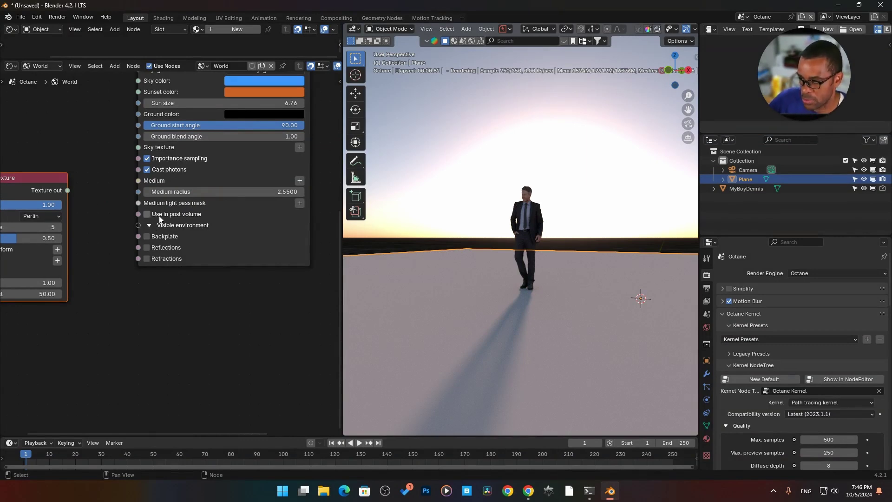
- Try the Backplate and Reflections options of the visible environment, and turn both off again
{"action": "key", "text": "n"}
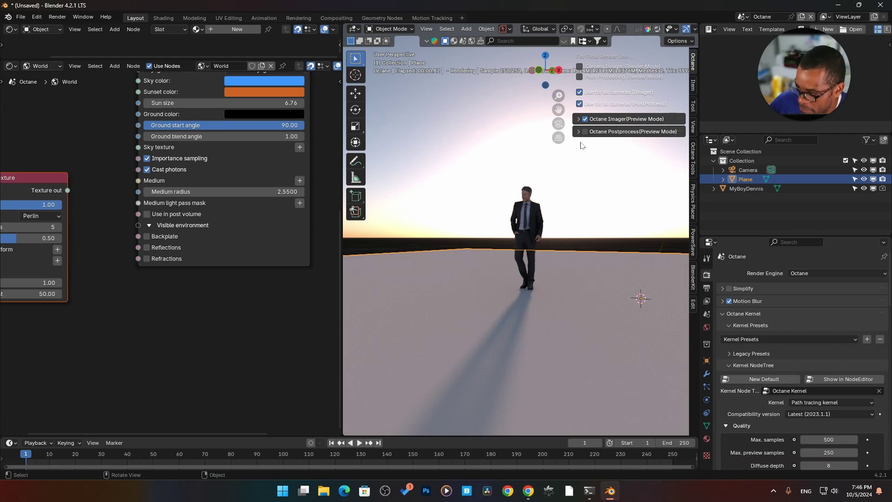
{"action": "key", "text": "n"}
{"action": "left_click", "coordinate": [145, 237]}
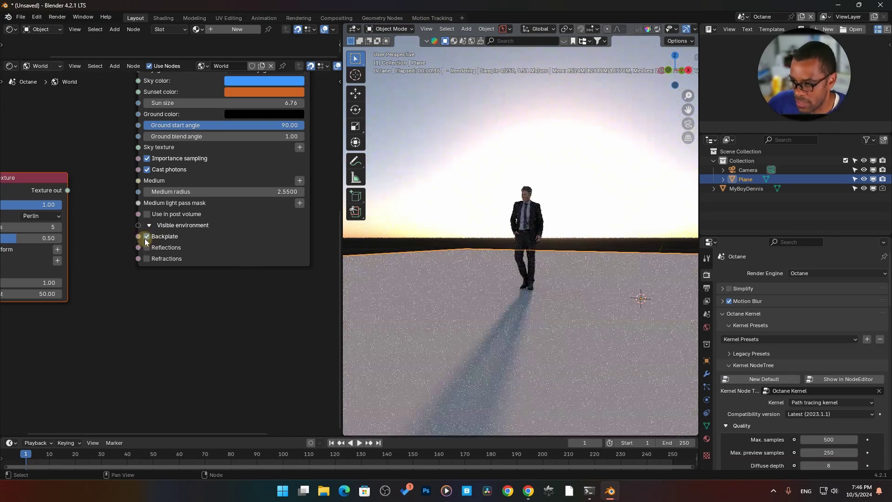
{"action": "left_click", "coordinate": [147, 248]}
{"action": "left_click", "coordinate": [146, 248]}
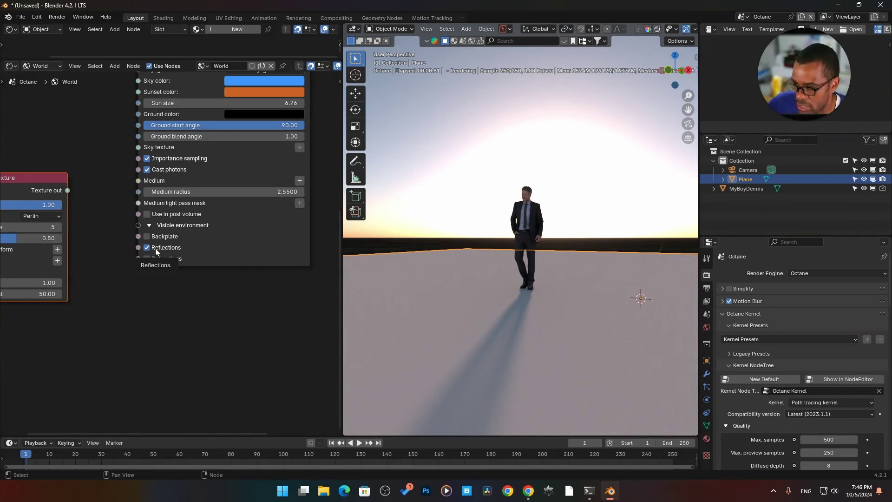
{"action": "left_click", "coordinate": [146, 248]}
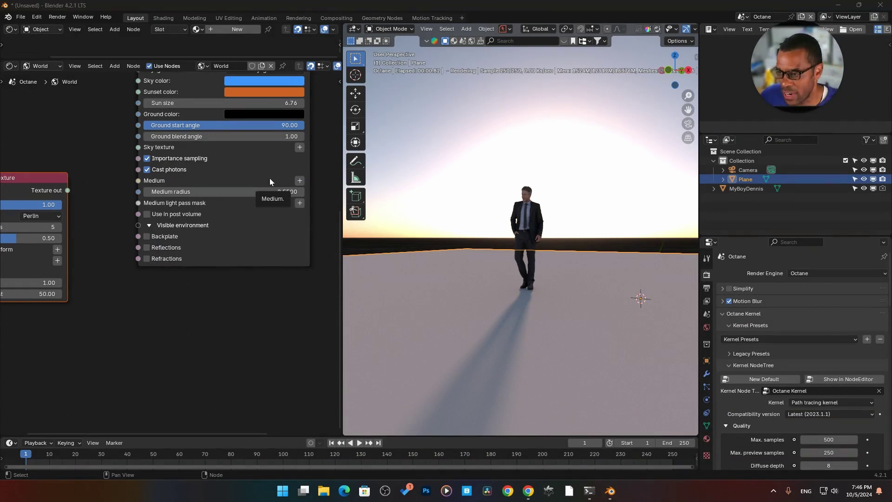
- Unlink the current world and create a new one with a default Texture environment
{"action": "left_click", "coordinate": [271, 66]}
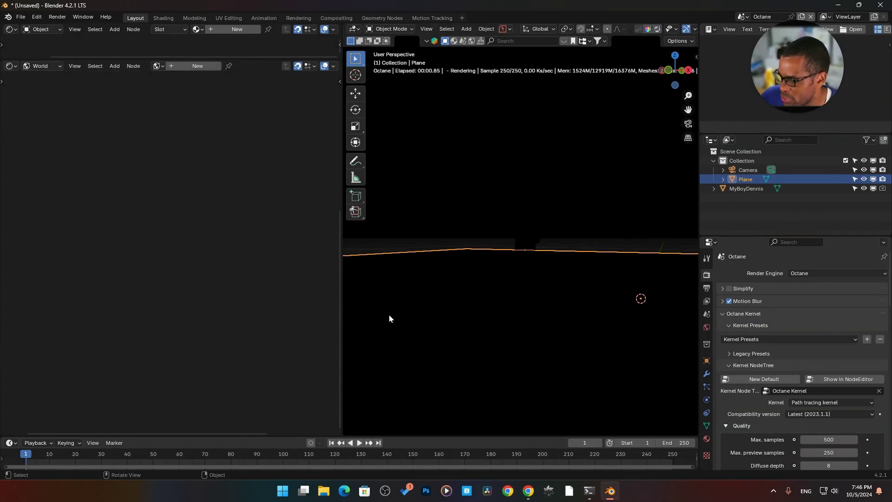
{"action": "left_click", "coordinate": [197, 68]}
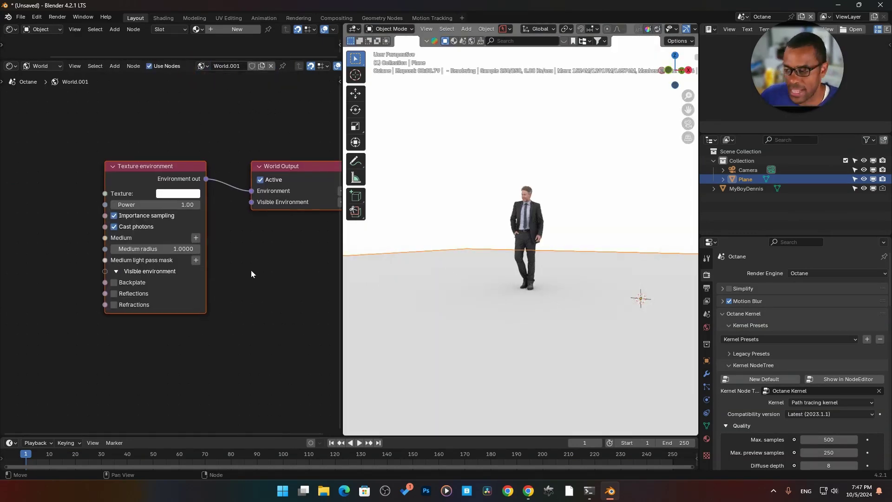
{"action": "middle_click_drag", "start_coordinate": [250, 273], "coordinate": [238, 249]}
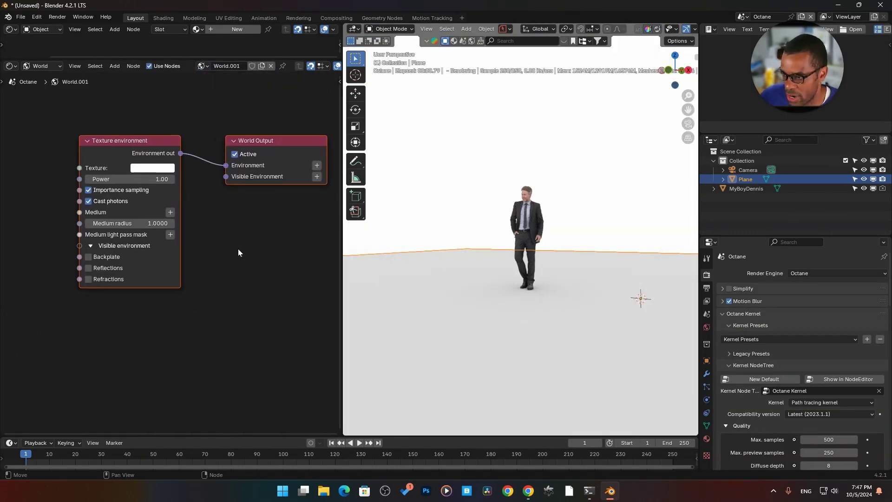
- Darken the Texture environment's colour to a light grey and set its power to 2.44
{"action": "left_click", "coordinate": [149, 167]}
{"action": "mouse_move", "coordinate": [231, 43]}
{"action": "left_mouse_down"}
{"action": "mouse_move", "coordinate": [232, 106]}
{"action": "mouse_move", "coordinate": [235, 40]}
{"action": "left_mouse_up"}
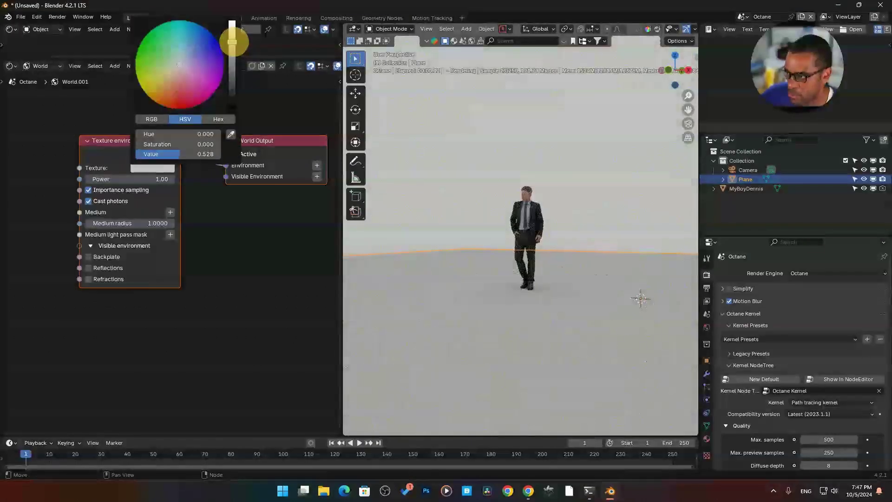
{"action": "left_click_drag", "start_coordinate": [124, 179], "coordinate": [144, 176]}
{"action": "middle_click_drag", "start_coordinate": [220, 220], "coordinate": [255, 186]}
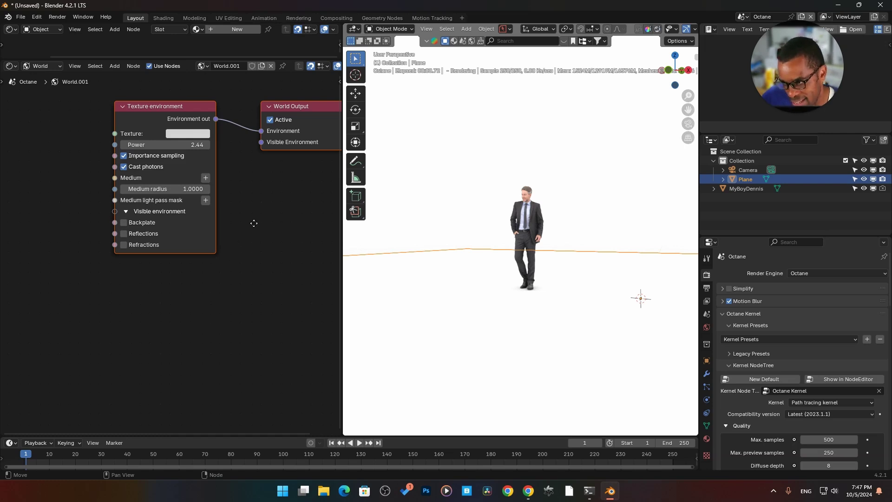
{"action": "middle_click_drag", "start_coordinate": [254, 223], "coordinate": [260, 215]}
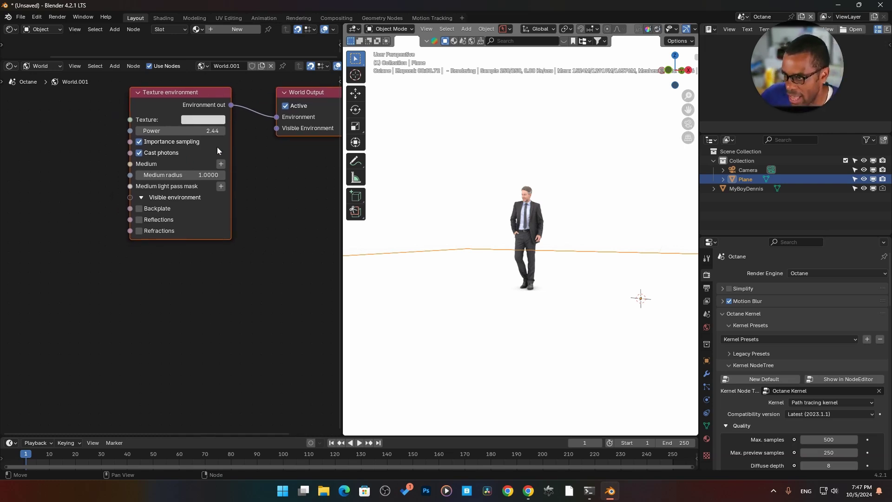
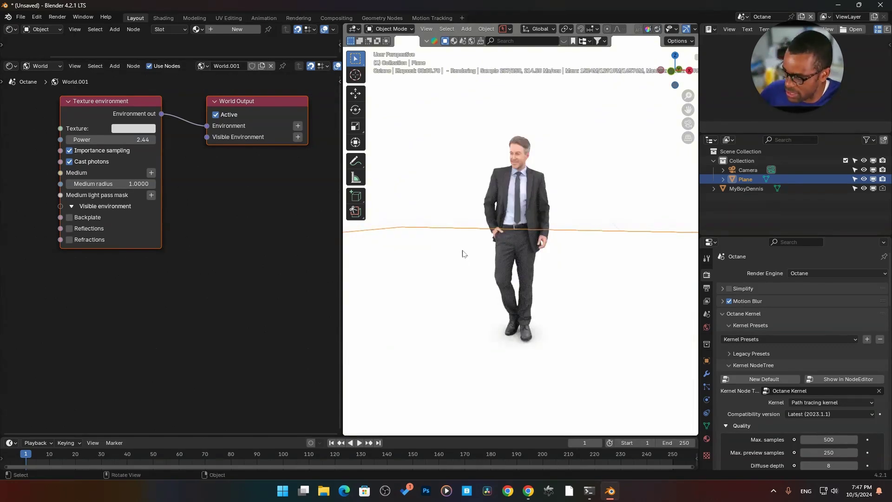
- Give the ground plane a new material with Shadow catcher enabled, and return to the world's node setup
{"action": "scroll", "coordinate": [532, 230], "scroll_direction": "down", "scroll_amount": 1}
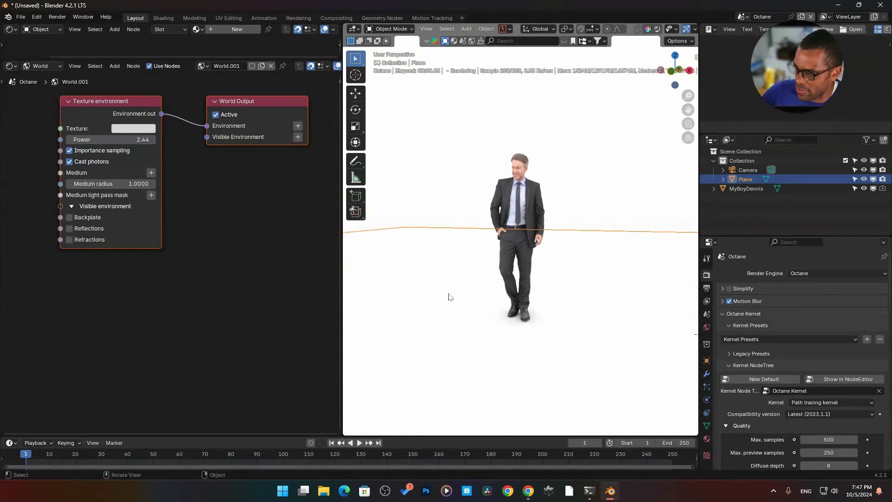
{"action": "left_click", "coordinate": [53, 66]}
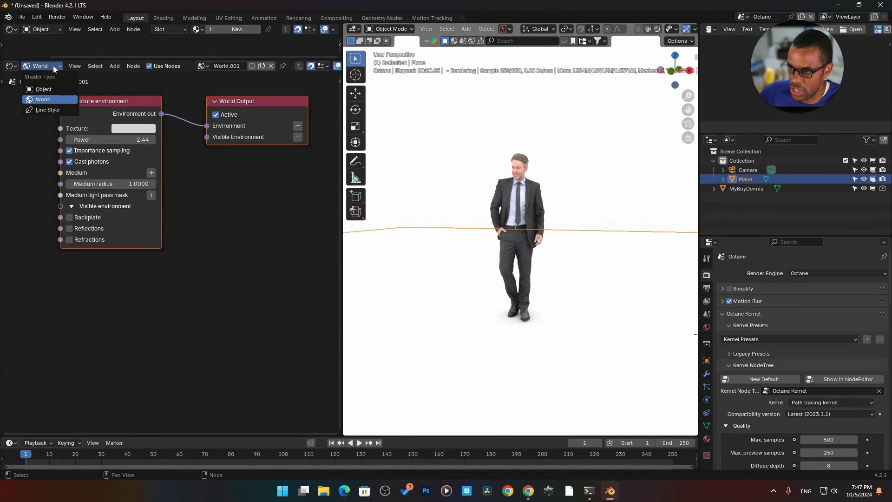
{"action": "left_click", "coordinate": [43, 89]}
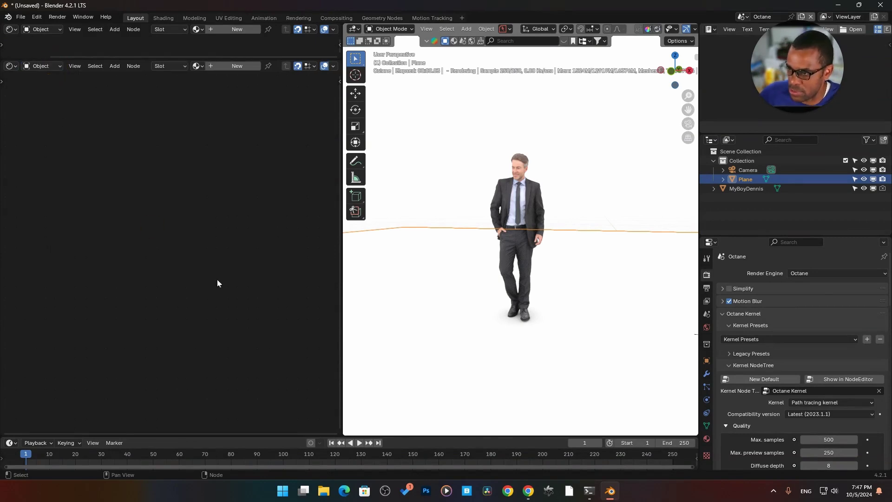
{"action": "left_click", "coordinate": [234, 68]}
{"action": "middle_click_drag", "start_coordinate": [259, 244], "coordinate": [313, 215]}
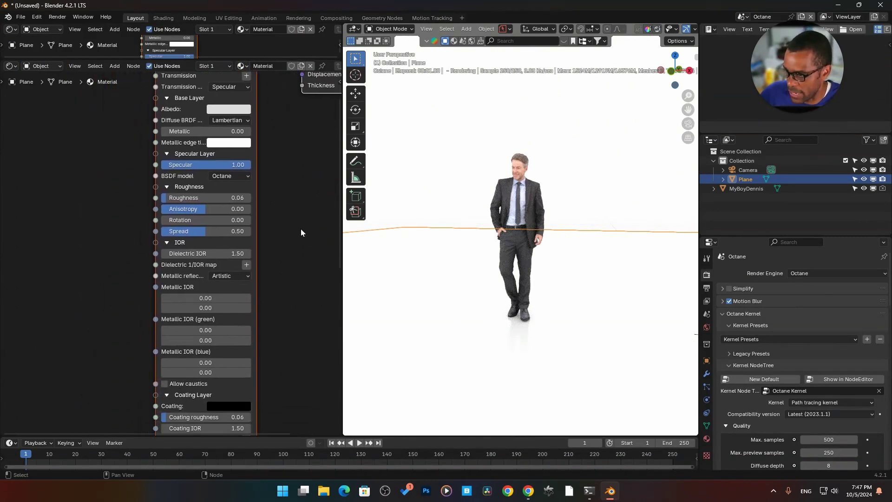
{"action": "scroll", "coordinate": [173, 264], "scroll_direction": "down", "scroll_amount": 15, "text": "shift"}
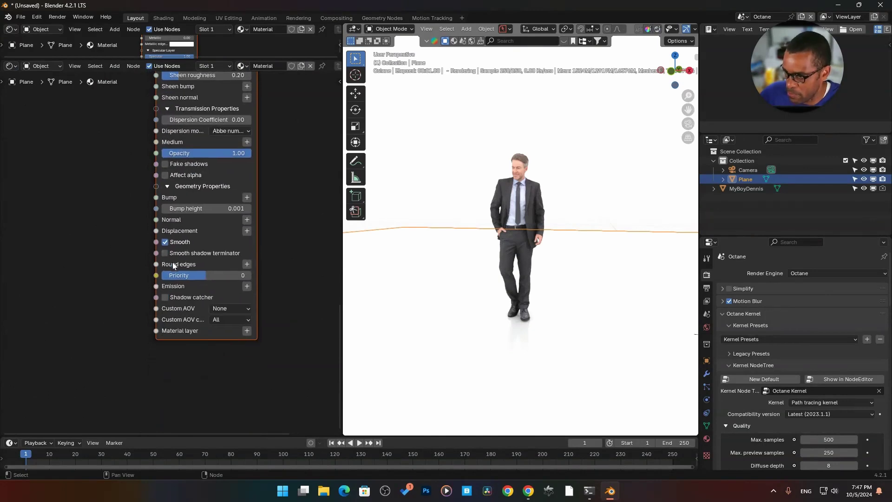
{"action": "left_click", "coordinate": [164, 297]}
{"action": "scroll", "coordinate": [279, 251], "scroll_direction": "up", "scroll_amount": 5, "text": "shift"}
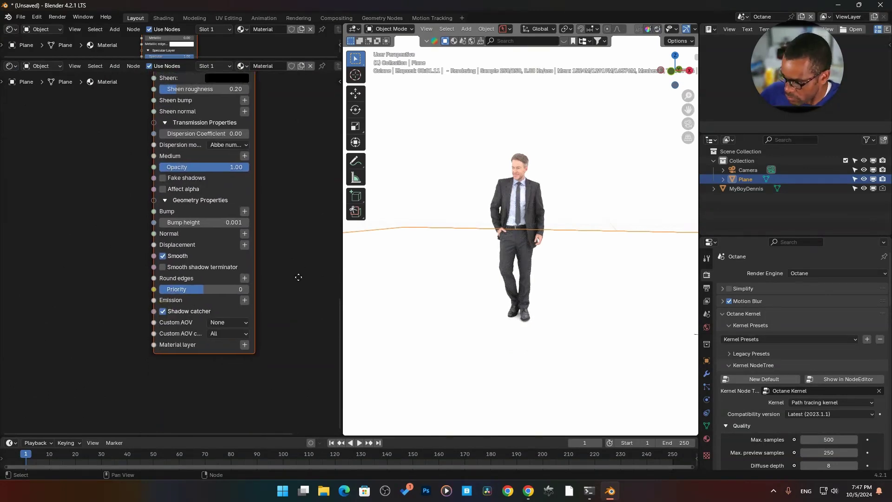
{"action": "scroll", "coordinate": [268, 219], "scroll_direction": "down", "scroll_amount": 4}
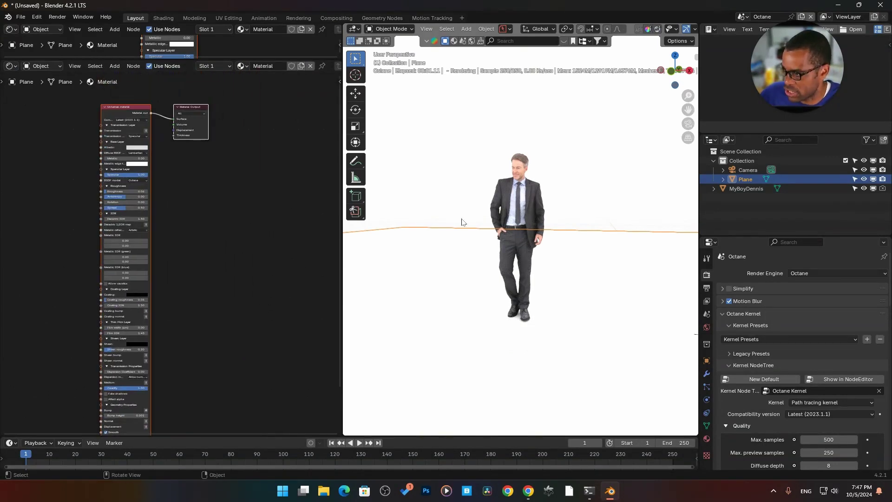
{"action": "left_click", "coordinate": [485, 225]}
{"action": "left_click", "coordinate": [41, 66]}
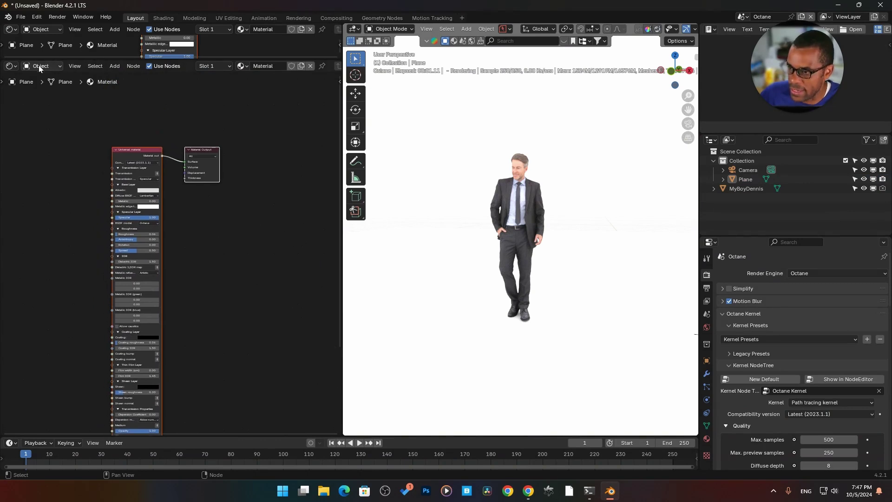
{"action": "left_click", "coordinate": [44, 100]}
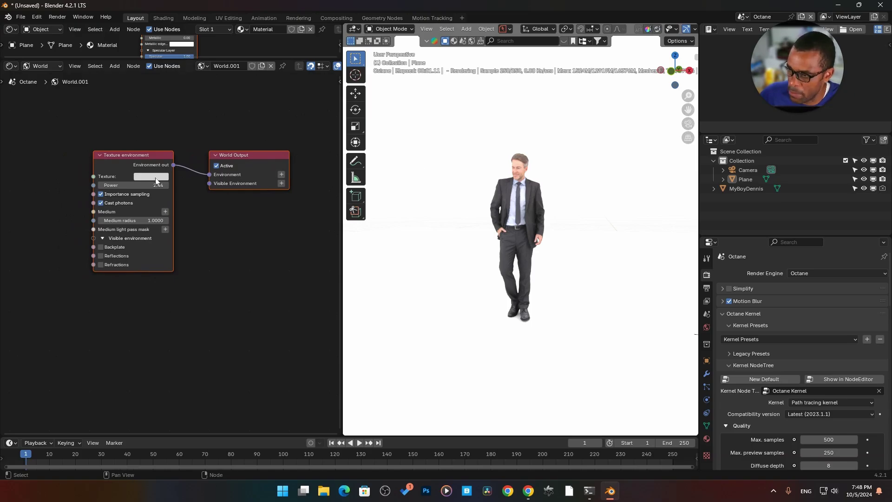
- Try green and cyan tints on the Texture environment, and set its colour back to neutral grey with saturation 0
{"action": "left_click", "coordinate": [151, 177]}
{"action": "left_click", "coordinate": [152, 82]}
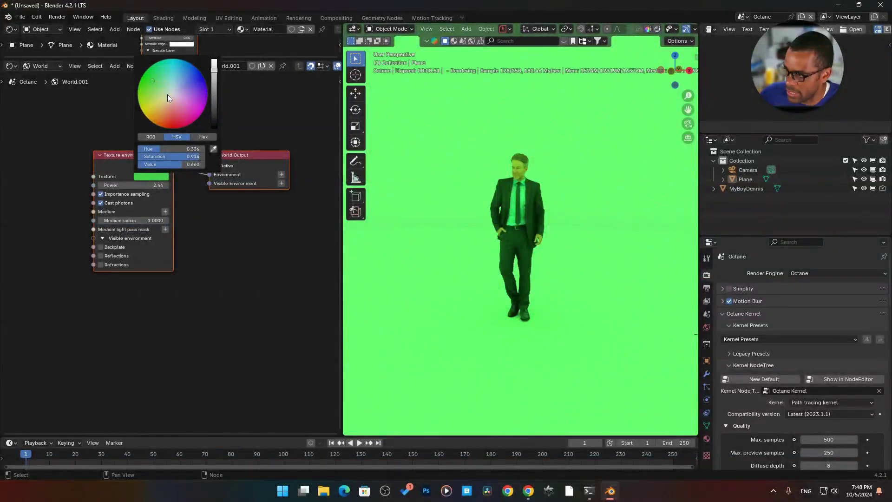
{"action": "left_click_drag", "start_coordinate": [168, 94], "coordinate": [177, 76]}
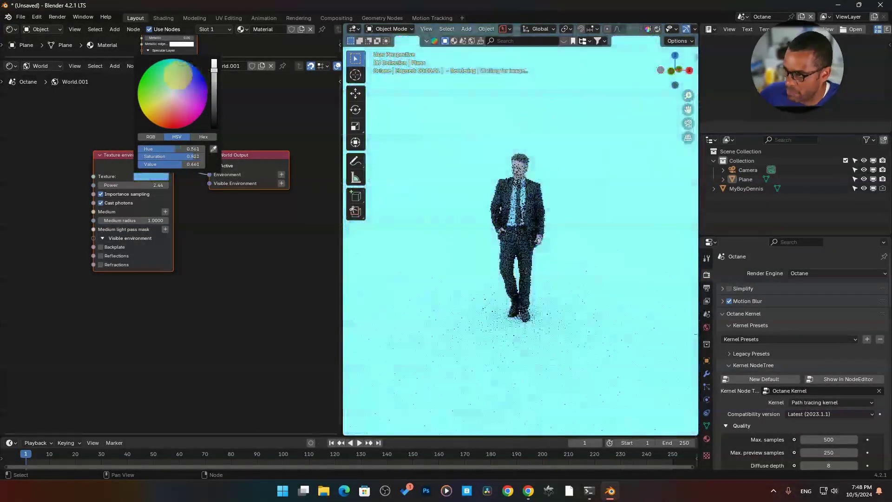
{"action": "left_click", "coordinate": [158, 178]}
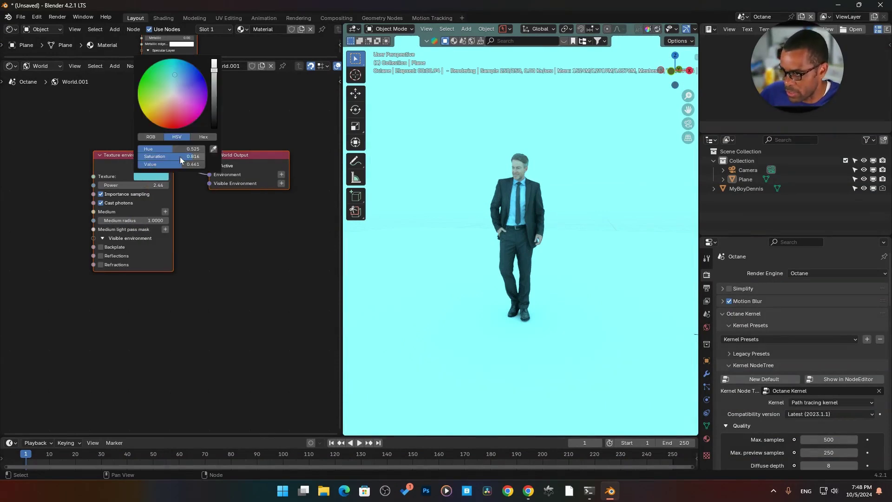
{"action": "left_click_drag", "start_coordinate": [180, 157], "coordinate": [142, 157]}
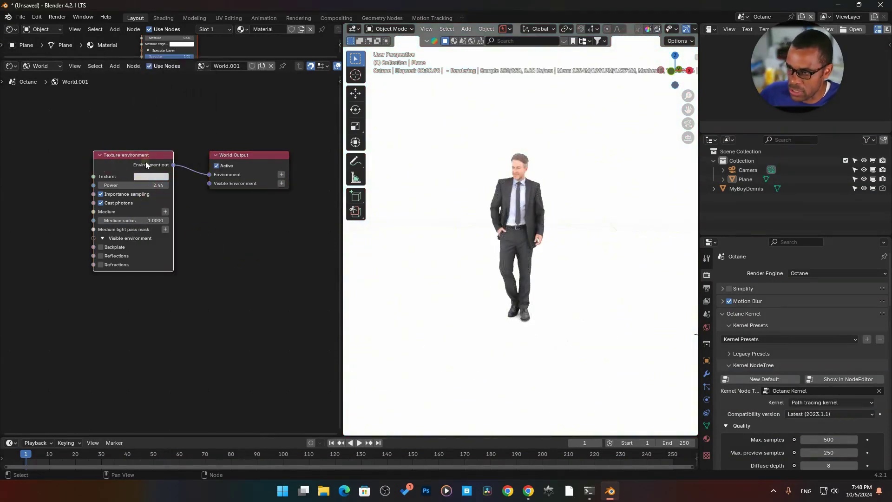
- Duplicate the Texture environment node and connect the copy to the World Output's Visible Environment input
{"action": "key", "text": "shift+d"}
{"action": "left_click", "coordinate": [140, 300]}
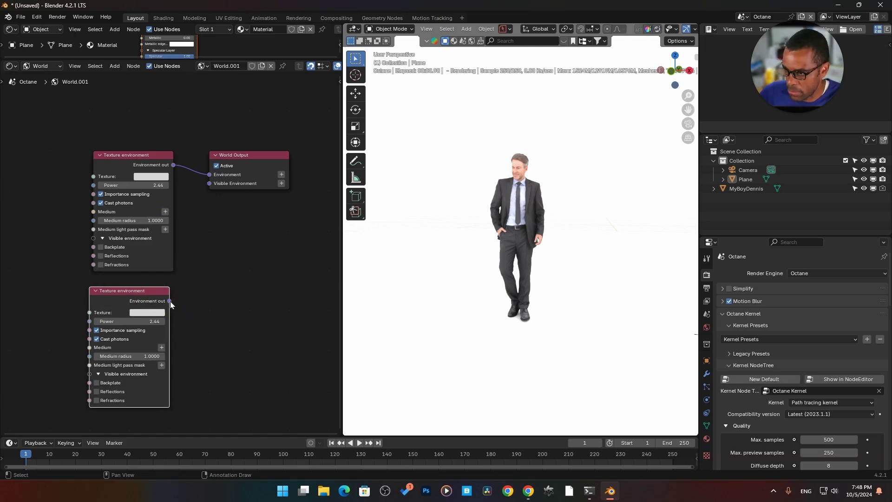
{"action": "left_click_drag", "start_coordinate": [169, 301], "coordinate": [171, 297]}
{"action": "left_click_drag", "start_coordinate": [207, 189], "coordinate": [208, 185]}
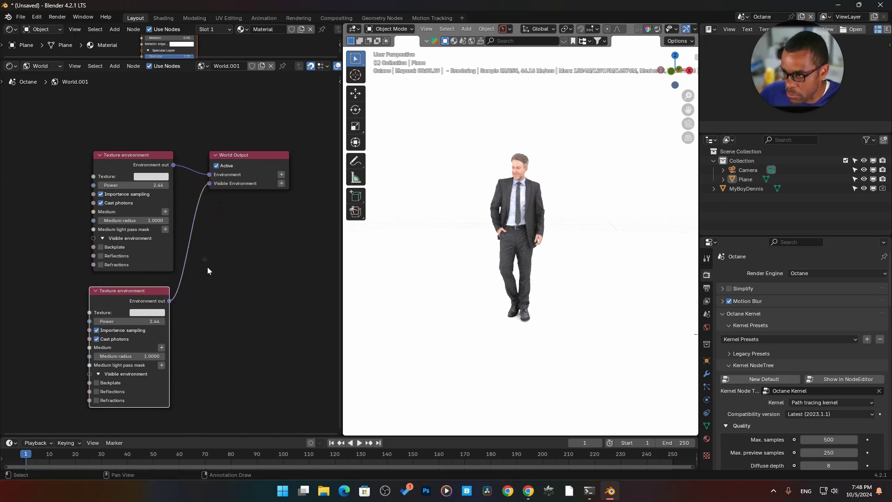
- Colour the duplicated Texture environment blue and enable its Backplate option
{"action": "middle_click_drag", "start_coordinate": [207, 267], "coordinate": [221, 211]}
{"action": "left_click", "coordinate": [163, 257]}
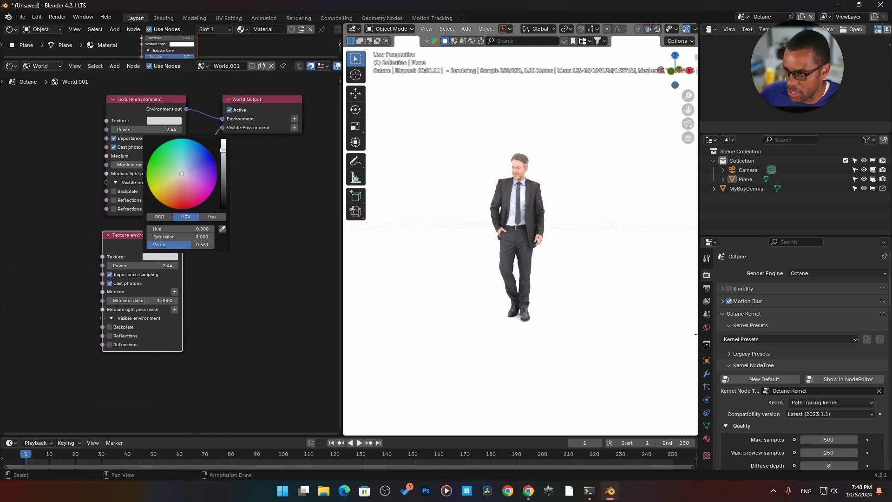
{"action": "left_click_drag", "start_coordinate": [172, 153], "coordinate": [201, 164]}
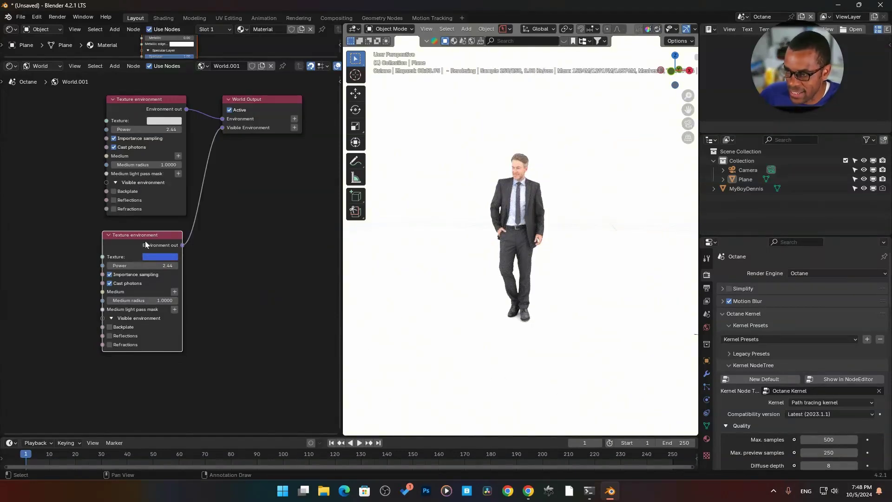
{"action": "left_click", "coordinate": [110, 327]}
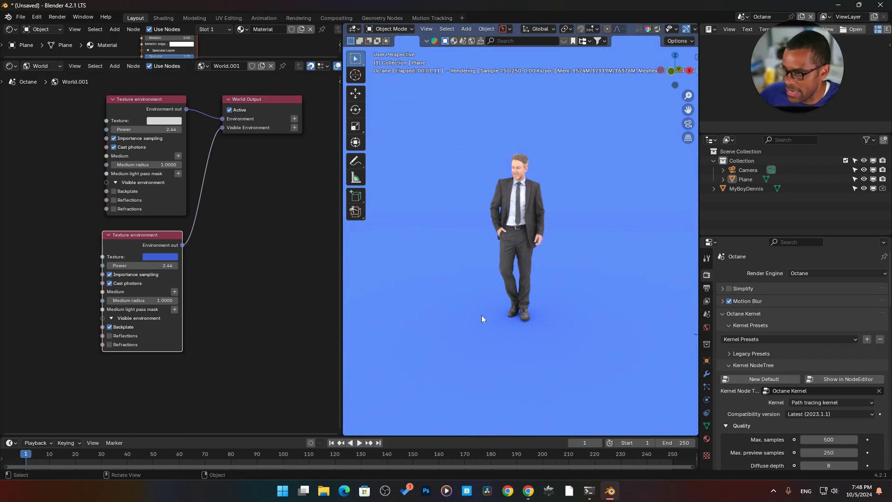
- Change the backplate environment's colour to magenta and brighten the lighting environment's colour to white
{"action": "left_click", "coordinate": [173, 258]}
{"action": "left_click_drag", "start_coordinate": [181, 175], "coordinate": [198, 198]}
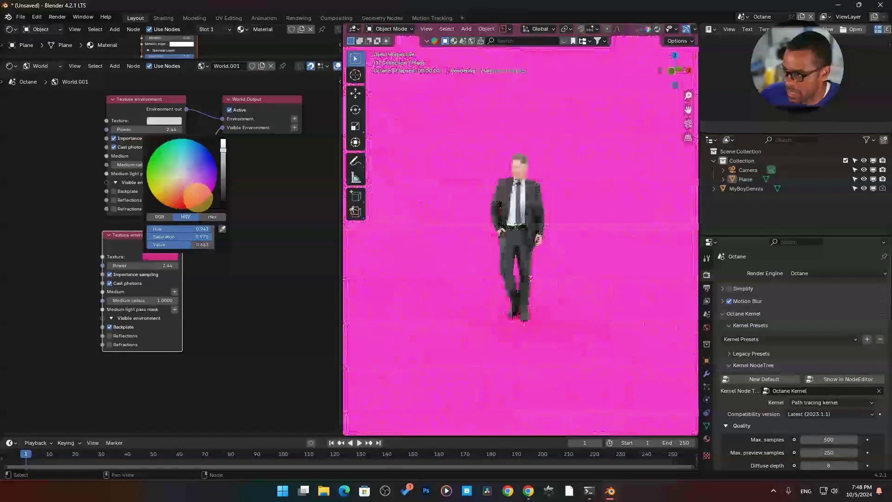
{"action": "scroll", "coordinate": [539, 237], "scroll_direction": "up", "scroll_amount": 4}
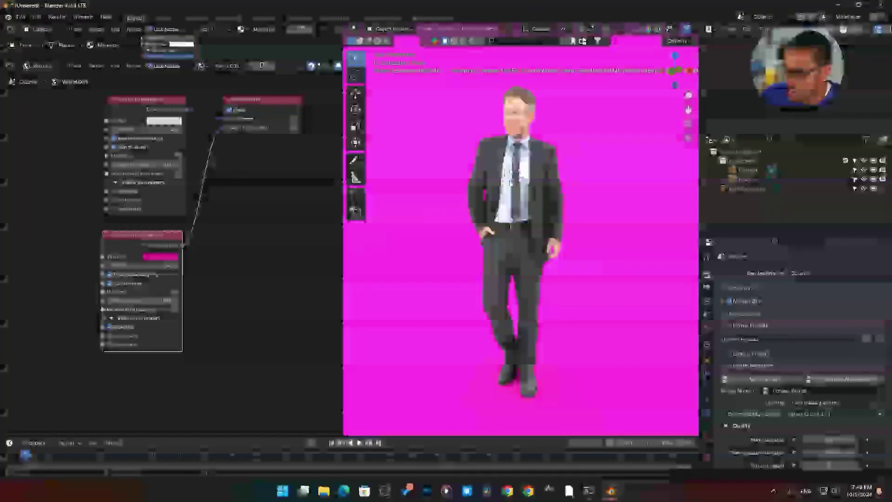
{"action": "left_click", "coordinate": [172, 122]}
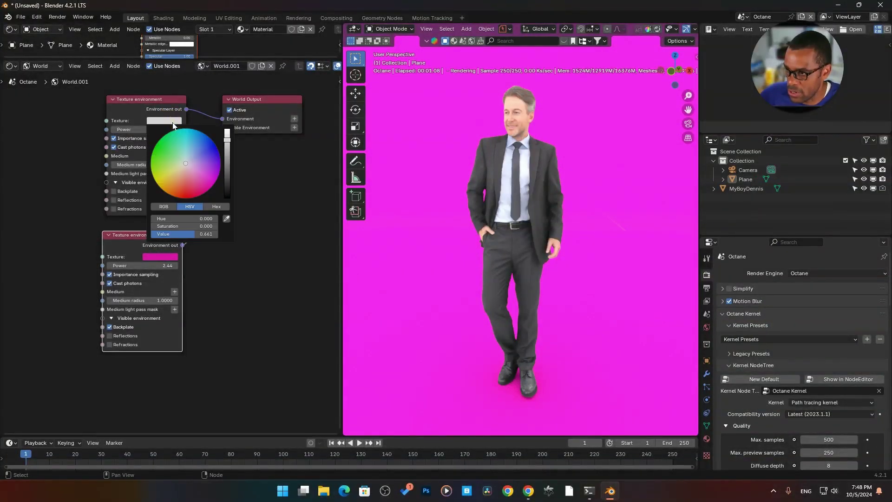
{"action": "left_click_drag", "start_coordinate": [227, 142], "coordinate": [227, 167]}
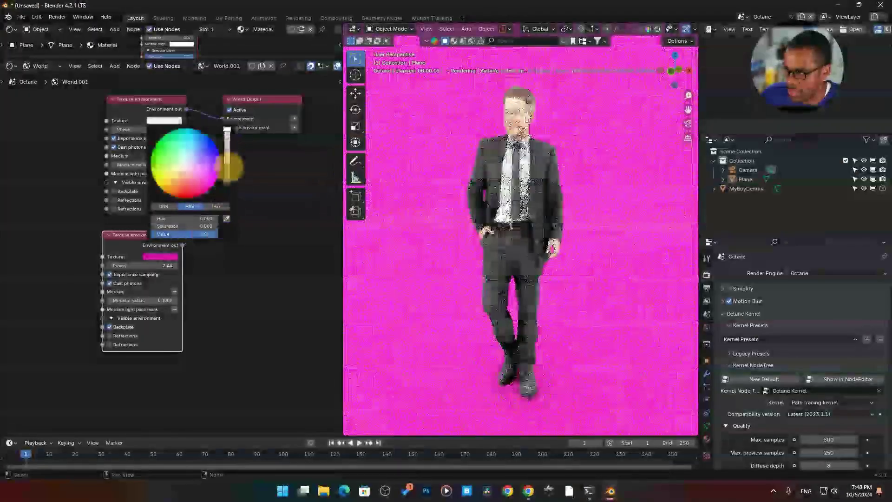
- Examine the figure's lighting and the shadows at its feet against the magenta backplate from several distances and angles
{"action": "scroll", "coordinate": [465, 330], "scroll_direction": "down", "scroll_amount": 3}
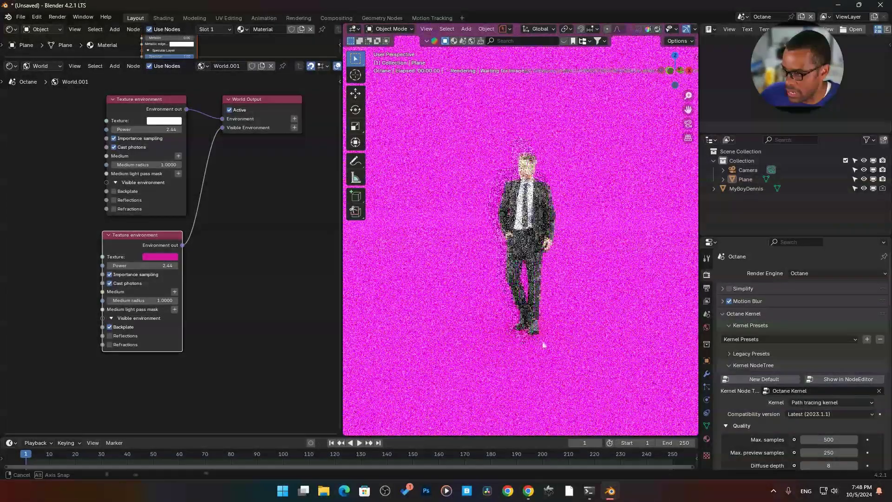
{"action": "scroll", "coordinate": [544, 343], "scroll_direction": "up", "scroll_amount": 3}
{"action": "middle_click_drag", "start_coordinate": [539, 409], "coordinate": [513, 342], "text": "shift"}
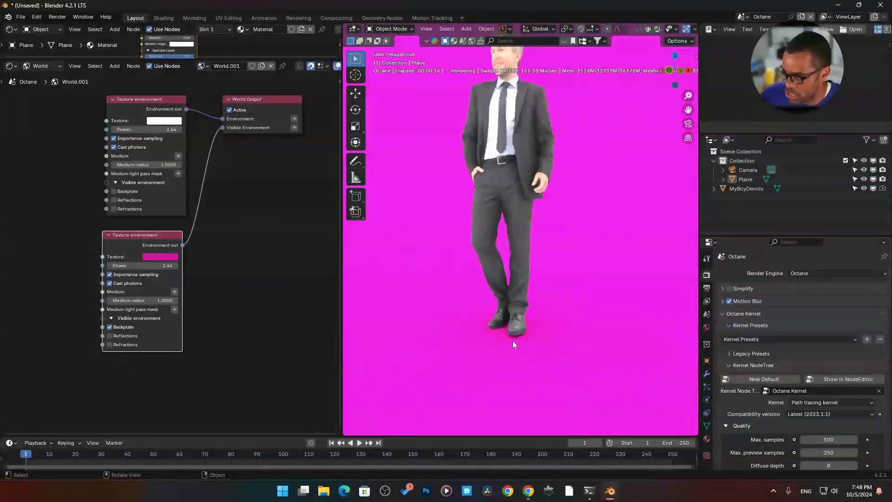
{"action": "scroll", "coordinate": [512, 290], "scroll_direction": "up", "scroll_amount": 3}
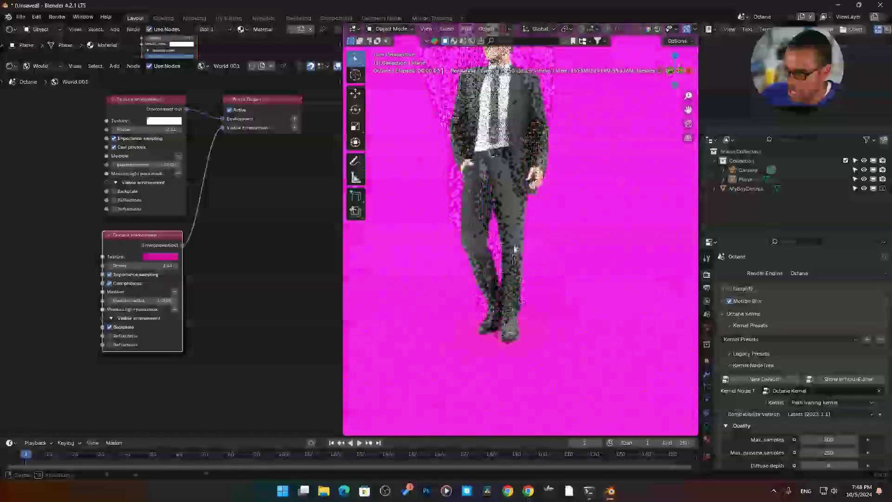
{"action": "scroll", "coordinate": [514, 248], "scroll_direction": "down", "scroll_amount": 2}
{"action": "scroll", "coordinate": [492, 316], "scroll_direction": "down", "scroll_amount": 1}
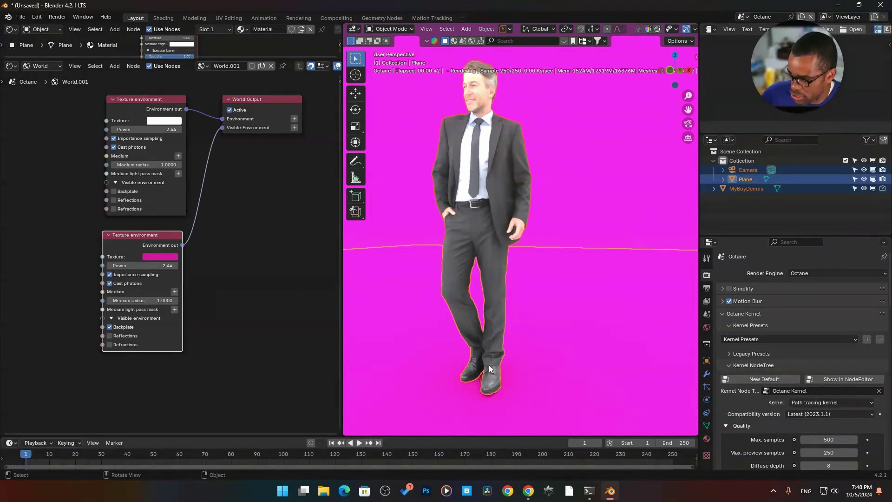
{"action": "left_click", "coordinate": [503, 371]}
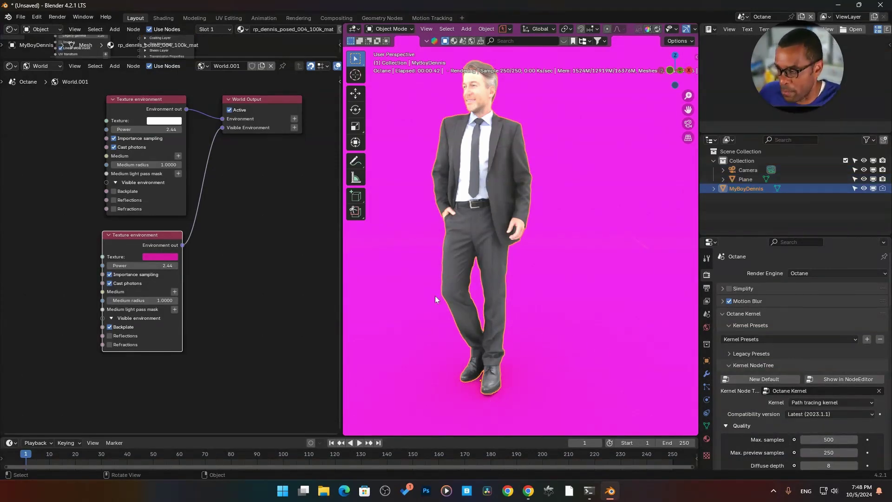
{"action": "scroll", "coordinate": [435, 298], "scroll_direction": "down", "scroll_amount": 1}
{"action": "middle_click_drag", "start_coordinate": [201, 335], "coordinate": [210, 297]}
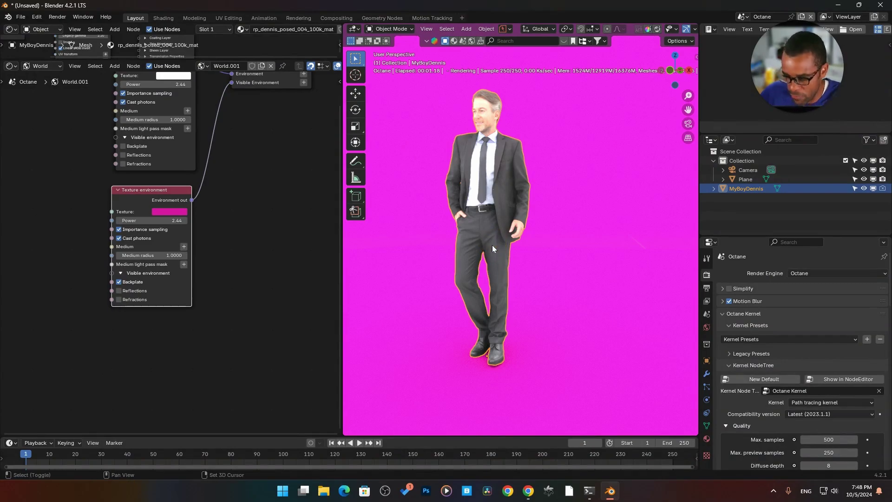
- Add a UV sphere, shade it smooth and move it in front of the standing figure
{"action": "key", "text": "shift+a"}
{"action": "mouse_move", "coordinate": [486, 258]}
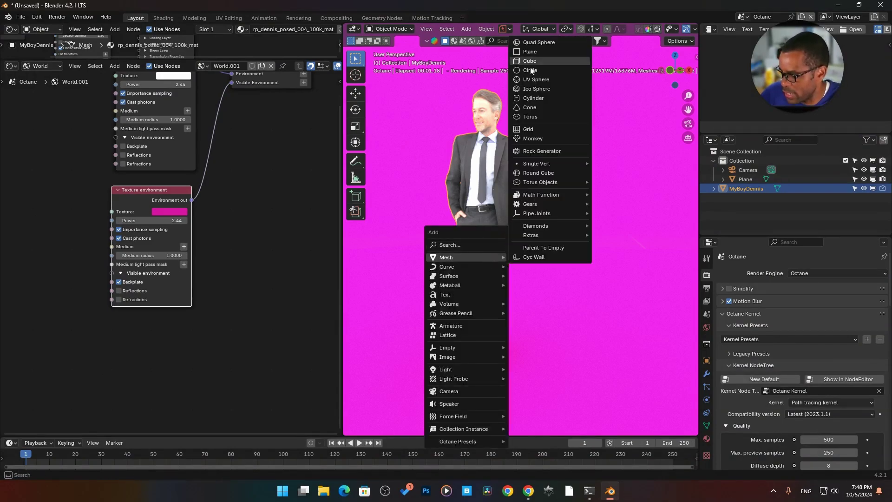
{"action": "left_click", "coordinate": [536, 80]}
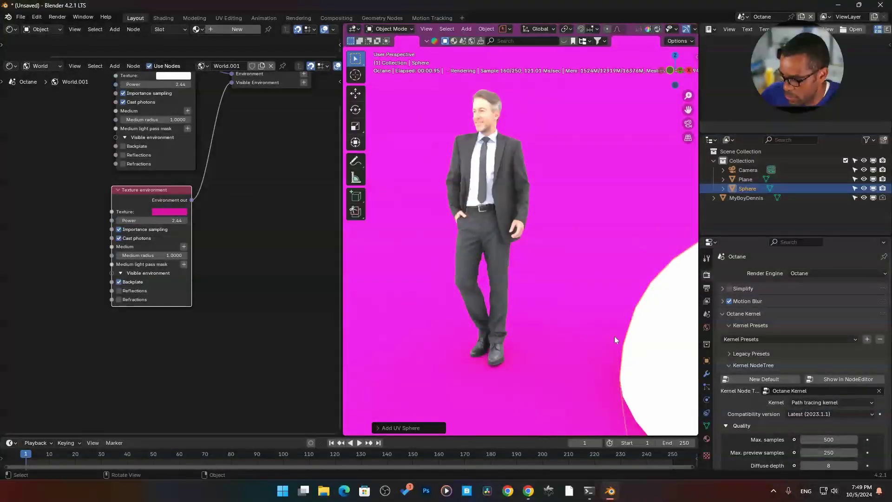
{"action": "right_click", "coordinate": [659, 341]}
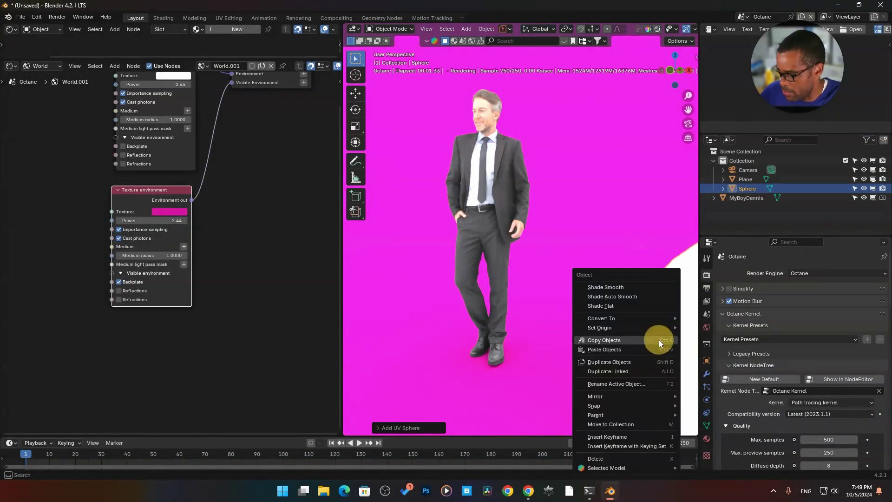
{"action": "left_click", "coordinate": [644, 286]}
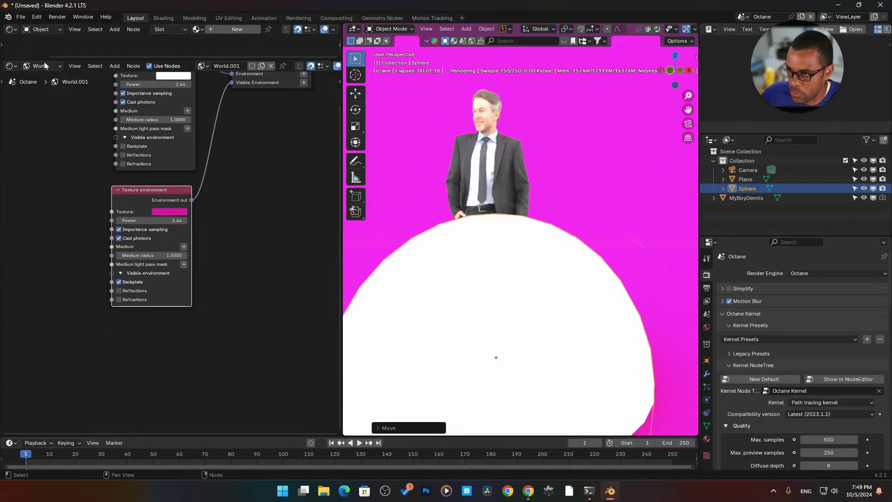
- Give the sphere a new Universal material with Metallic at 1.00 and a darker grey albedo
{"action": "left_click", "coordinate": [44, 65]}
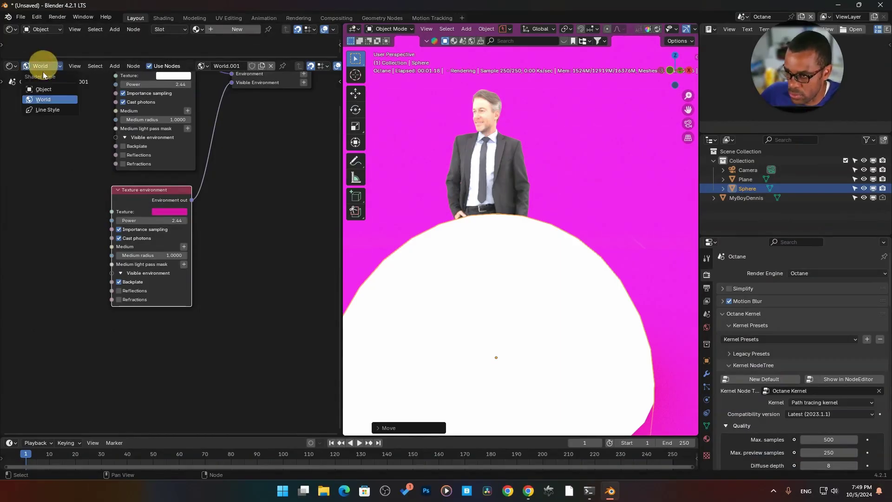
{"action": "left_click", "coordinate": [40, 85]}
{"action": "left_click", "coordinate": [236, 65]}
{"action": "middle_click_drag", "start_coordinate": [237, 203], "coordinate": [240, 234]}
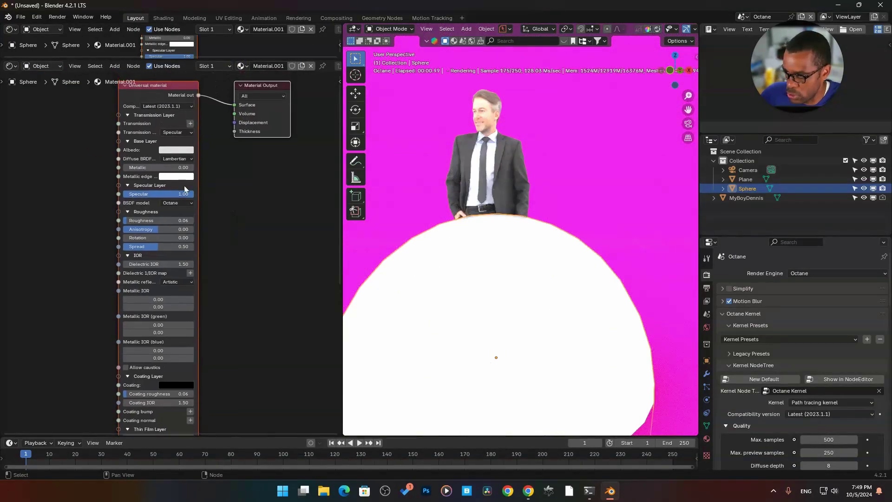
{"action": "left_click", "coordinate": [176, 150]}
{"action": "left_click", "coordinate": [172, 167]}
{"action": "left_click_drag", "start_coordinate": [171, 166], "coordinate": [337, 178]}
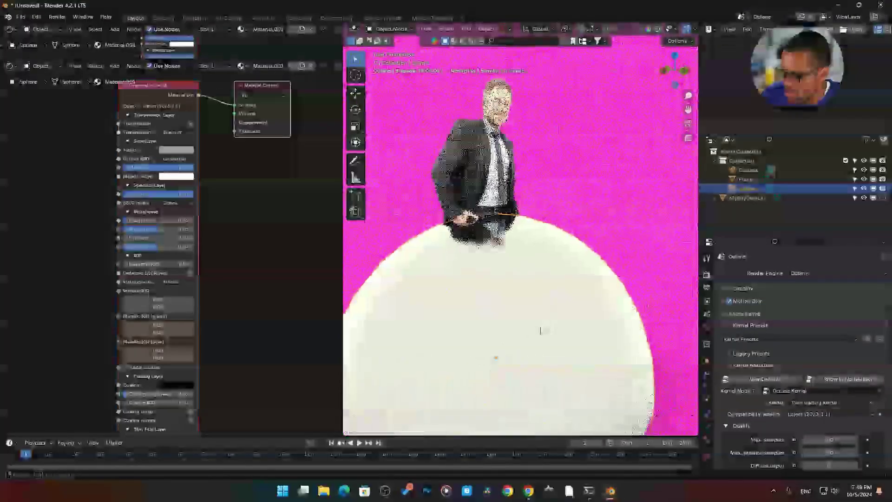
{"action": "middle_click_drag", "start_coordinate": [541, 330], "coordinate": [518, 275]}
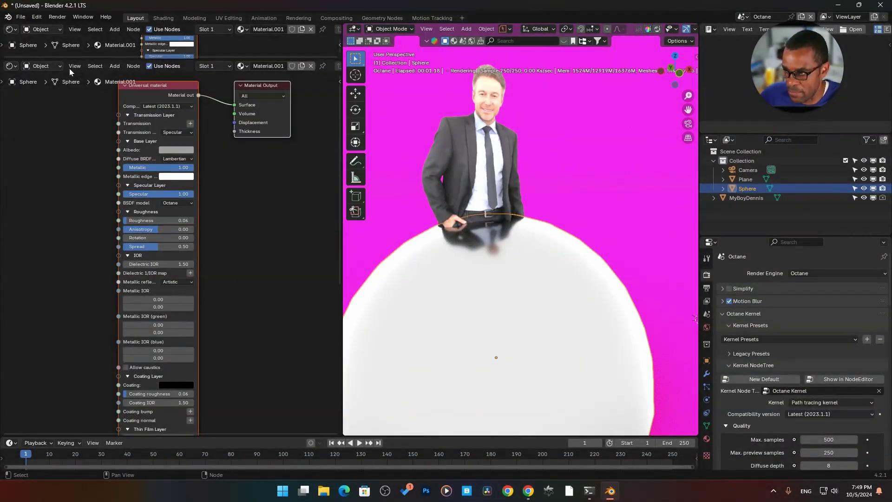
- Switch the node editor to the World nodes and enable Reflections and Refractions on the magenta visible environment
{"action": "left_click", "coordinate": [42, 66]}
{"action": "left_click", "coordinate": [44, 99]}
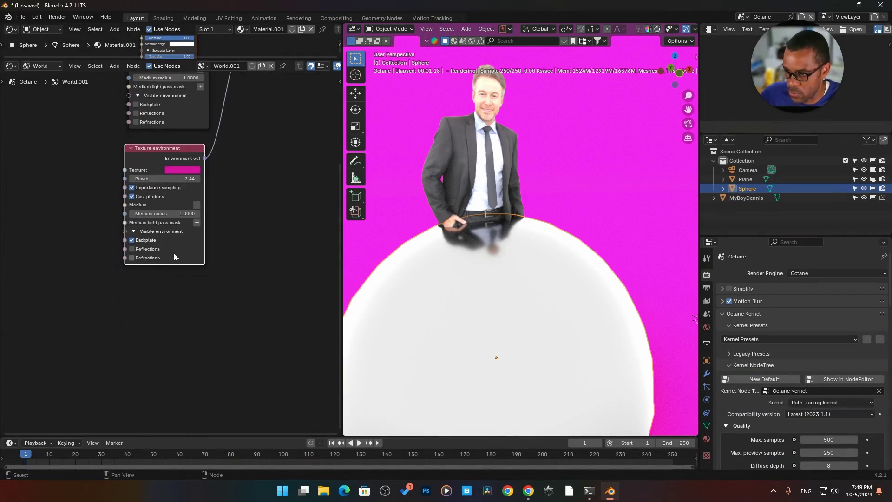
{"action": "left_click", "coordinate": [133, 250]}
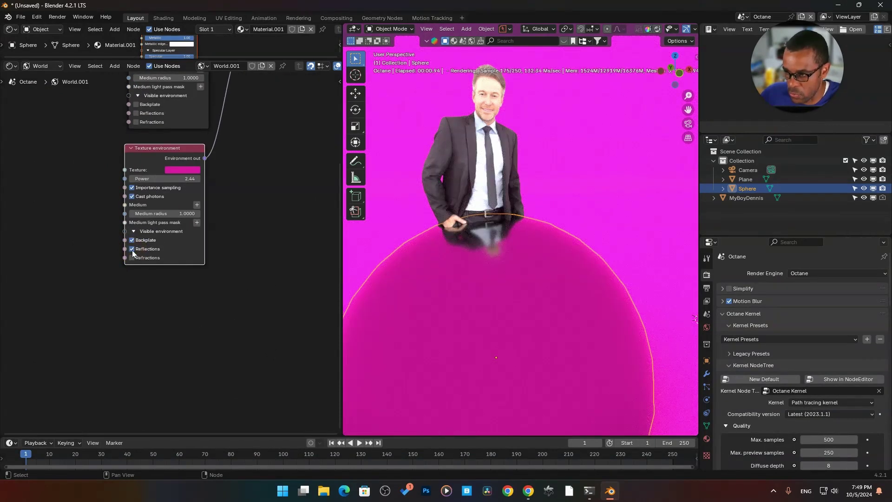
{"action": "left_click", "coordinate": [133, 258]}
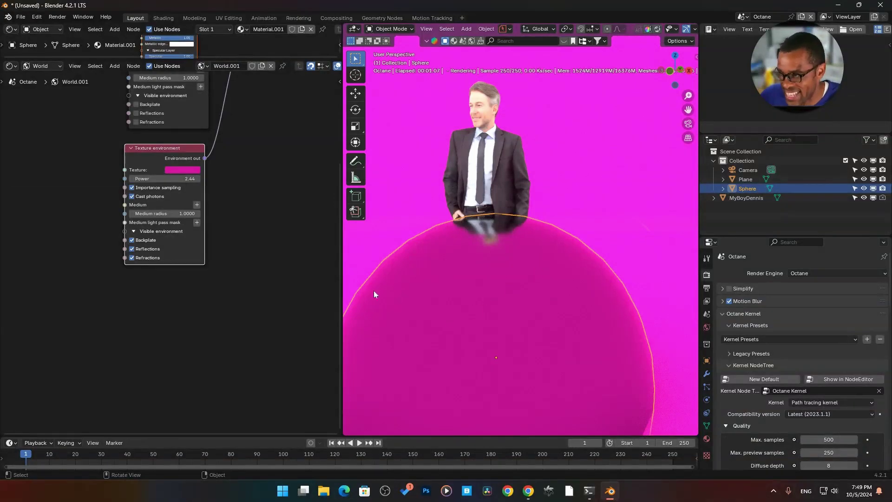
- Leave only Reflections enabled on the magenta visible environment and view the figure and sphere from another angle
{"action": "left_click", "coordinate": [133, 257]}
{"action": "left_click", "coordinate": [133, 249]}
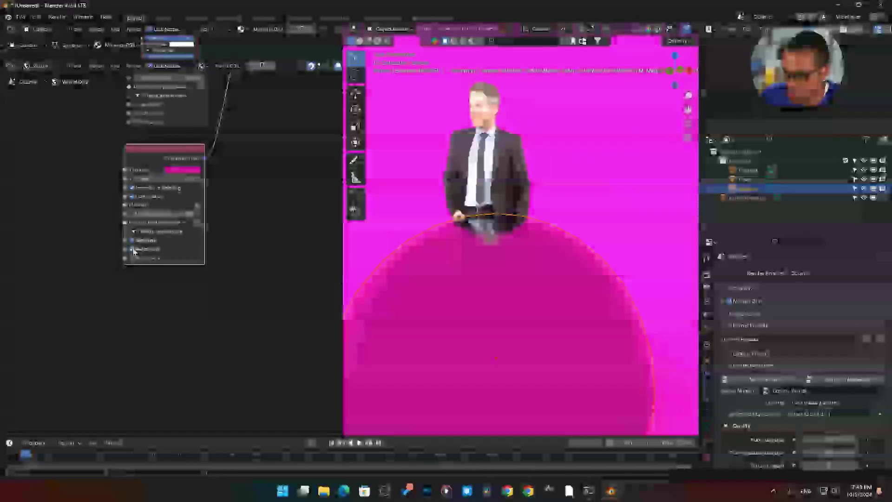
{"action": "left_click", "coordinate": [132, 240]}
{"action": "left_click", "coordinate": [132, 249]}
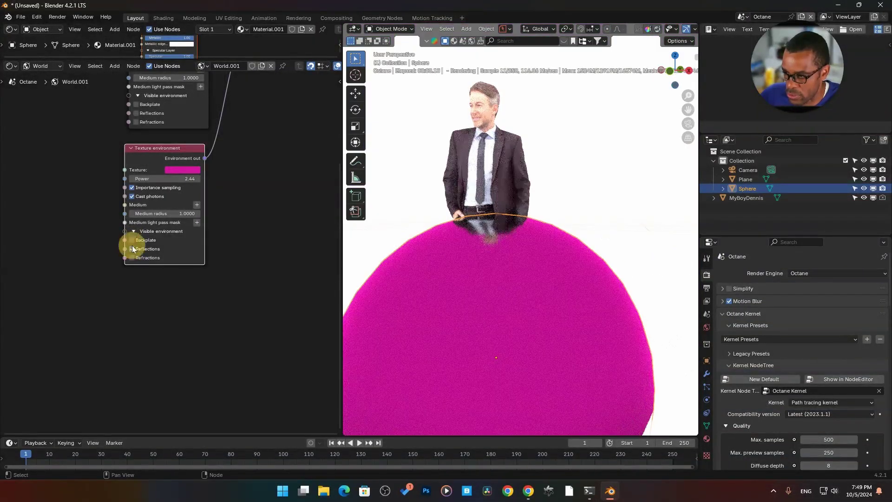
{"action": "middle_click_drag", "start_coordinate": [622, 225], "coordinate": [644, 242]}
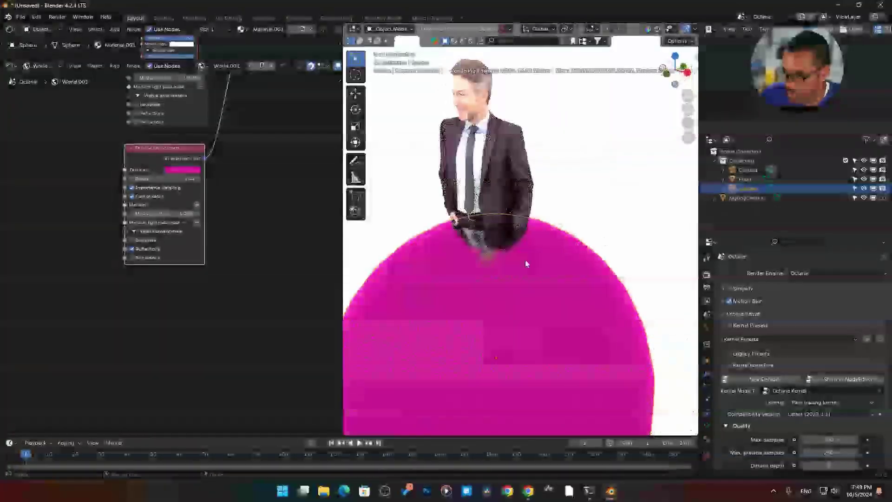
- Enable Backplate and Refractions as well on the magenta environment, and switch all three Visible environment options off
{"action": "left_click", "coordinate": [134, 240]}
{"action": "left_click", "coordinate": [134, 257]}
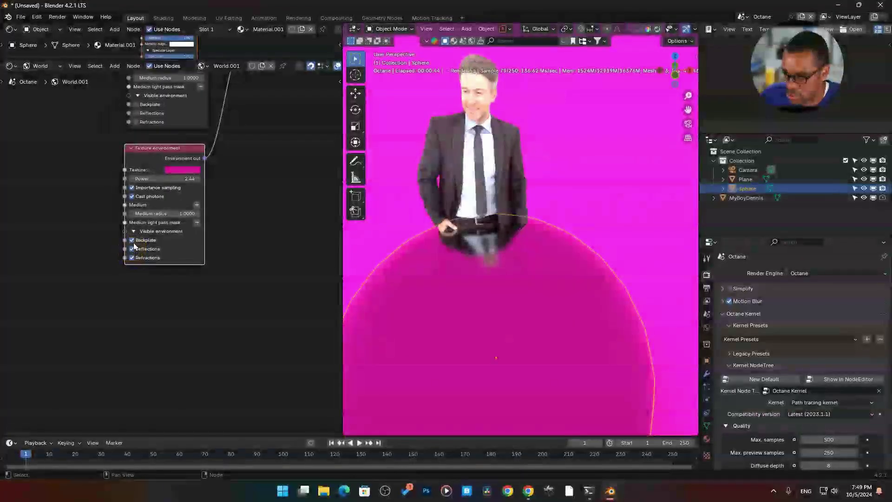
{"action": "left_click_drag", "start_coordinate": [133, 240], "coordinate": [134, 264]}
- Widen the World node editor to leave free space beside the two Texture environment nodes
{"action": "middle_click_drag", "start_coordinate": [252, 202], "coordinate": [216, 286]}
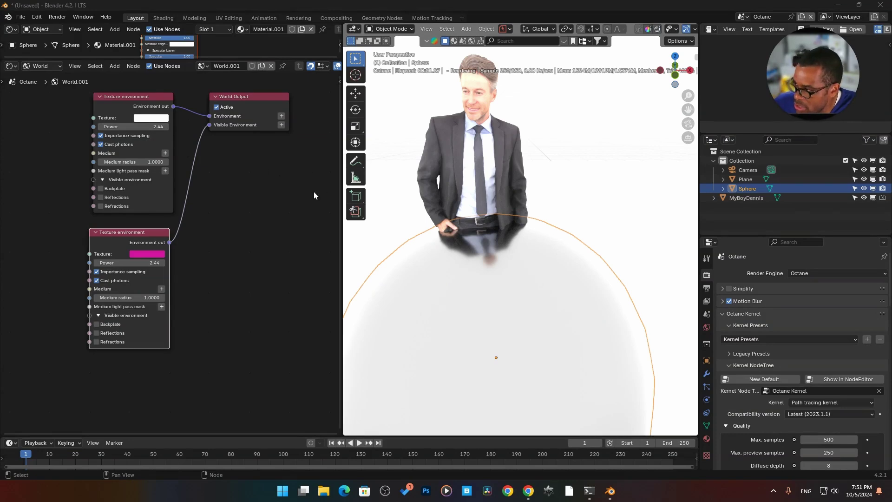
{"action": "middle_click_drag", "start_coordinate": [224, 220], "coordinate": [237, 260]}
{"action": "left_click_drag", "start_coordinate": [342, 241], "coordinate": [443, 243]}
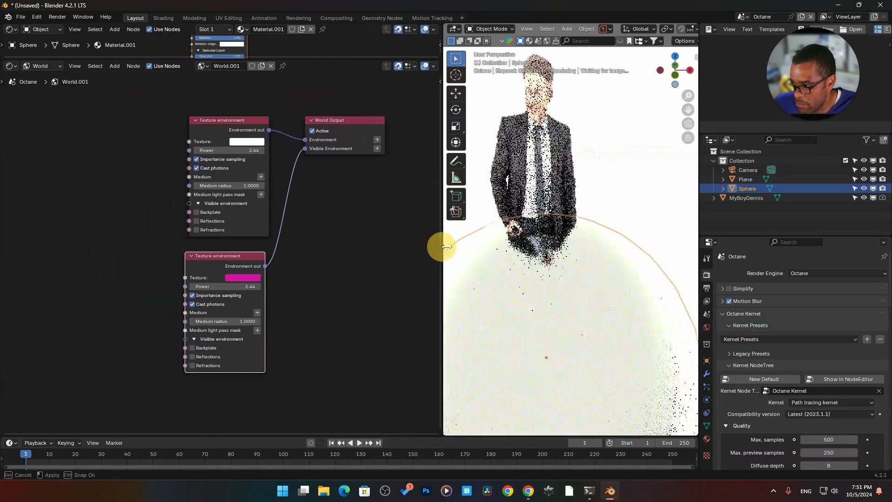
{"action": "middle_click_drag", "start_coordinate": [142, 201], "coordinate": [172, 206]}
{"action": "left_click", "coordinate": [134, 174]}
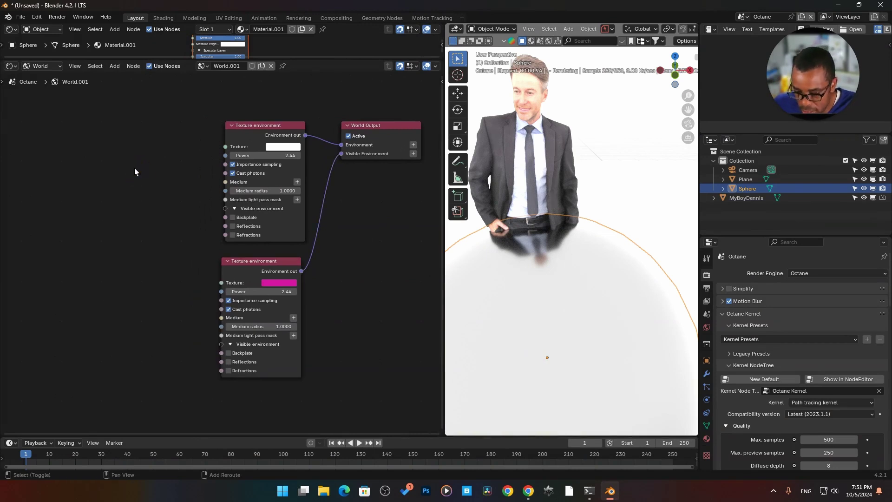
{"action": "key", "text": "shift+a"}
{"action": "type", "text": "rgb"}
{"action": "key", "text": "Escape"}
- Add an RGB image node and connect it to the Texture input of the white lighting environment
{"action": "key", "text": "shift+a"}
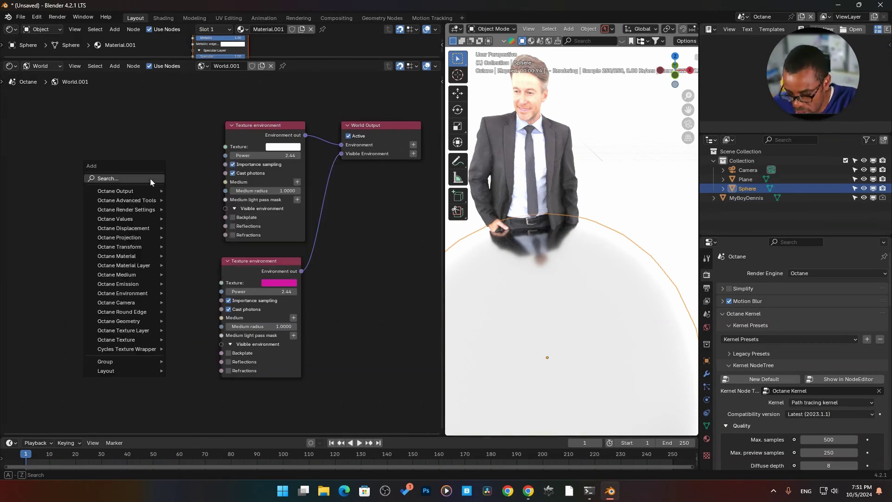
{"action": "type", "text": "rgb"}
{"action": "key", "text": "Return"}
{"action": "left_click", "coordinate": [94, 130]}
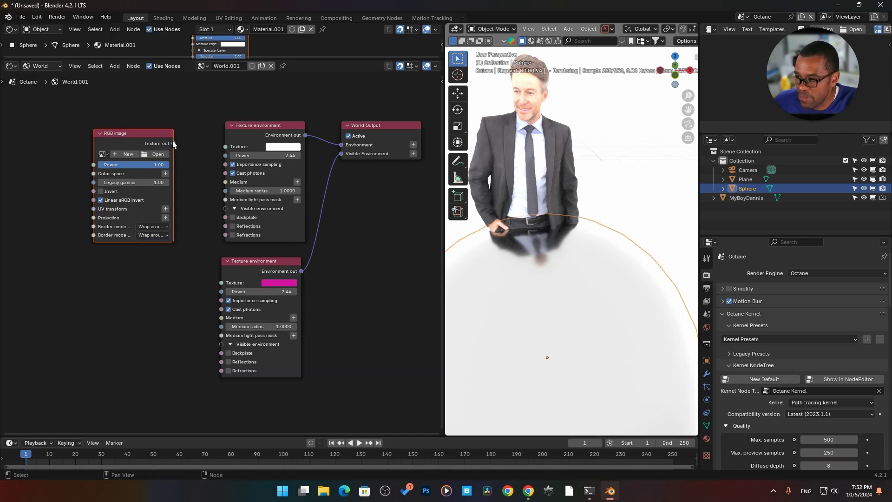
{"action": "left_click_drag", "start_coordinate": [173, 144], "coordinate": [225, 146]}
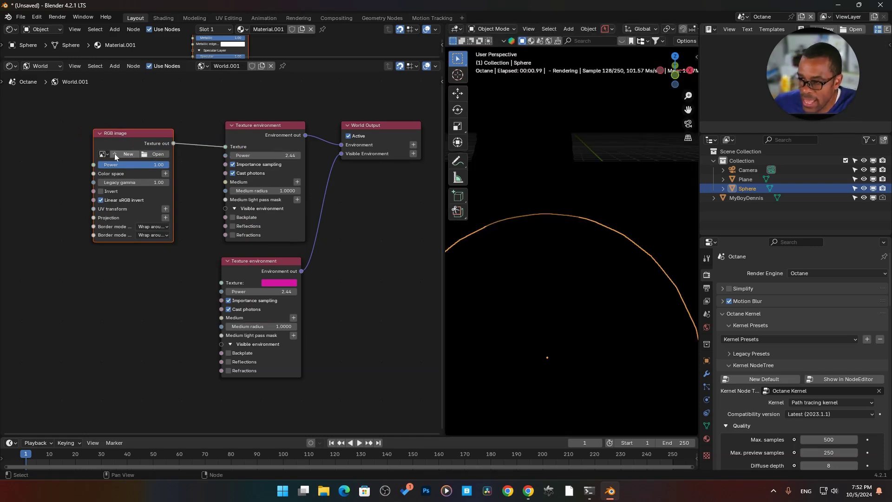
- Load brown_photostudio_02_2k.exr into the RGB image node and shift the node slightly away from the environment
{"action": "left_click", "coordinate": [103, 154]}
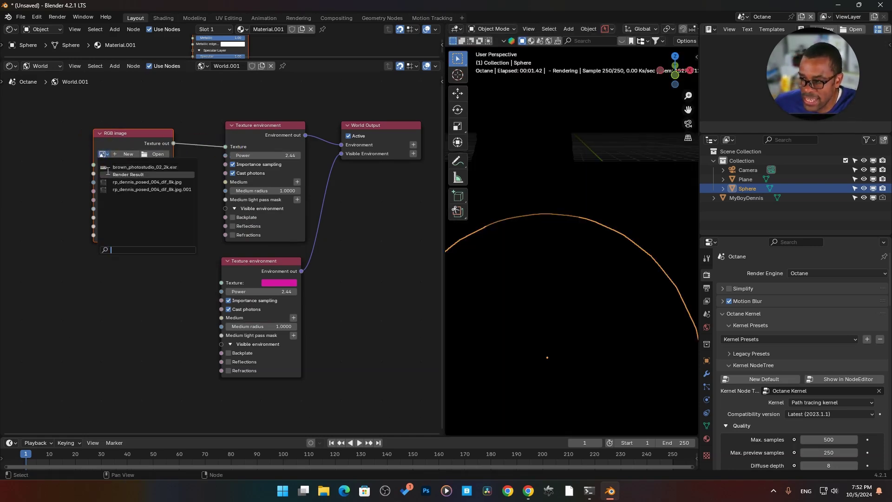
{"action": "left_click", "coordinate": [112, 168]}
{"action": "left_click_drag", "start_coordinate": [131, 146], "coordinate": [123, 138]}
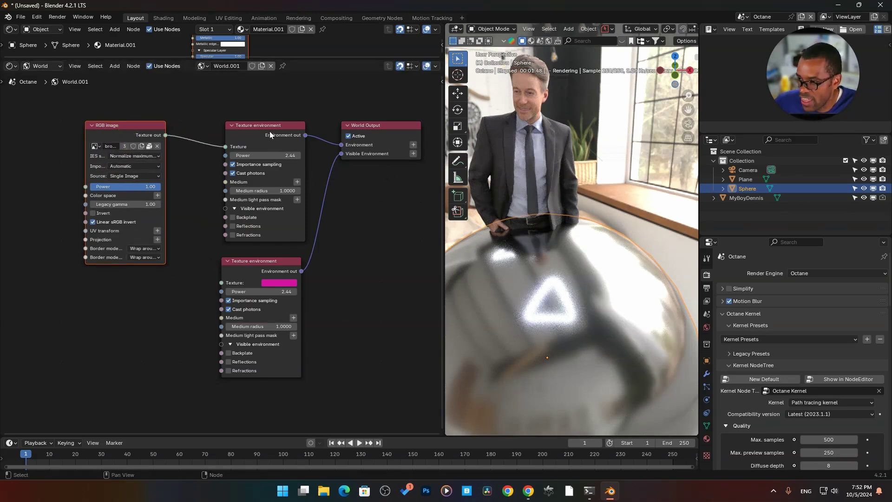
- Enlarge the 3D view and examine the figure and reflective sphere against the photo studio environment from farther away
{"action": "left_click_drag", "start_coordinate": [270, 135], "coordinate": [258, 135]}
{"action": "left_click_drag", "start_coordinate": [445, 197], "coordinate": [380, 164]}
{"action": "scroll", "coordinate": [502, 219], "scroll_direction": "down", "scroll_amount": 4}
{"action": "middle_click_drag", "start_coordinate": [574, 224], "coordinate": [596, 212]}
{"action": "middle_click_drag", "start_coordinate": [448, 65], "coordinate": [455, 241]}
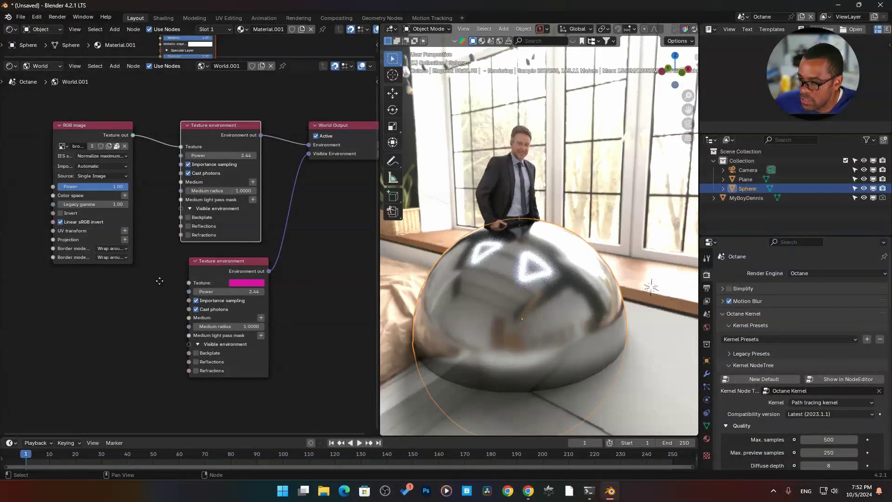
- Set the RGB image's Legacy gamma to 1 and the lighting environment's Power to 1
{"action": "middle_click_drag", "start_coordinate": [100, 207], "coordinate": [121, 200]}
{"action": "left_click", "coordinate": [121, 198]}
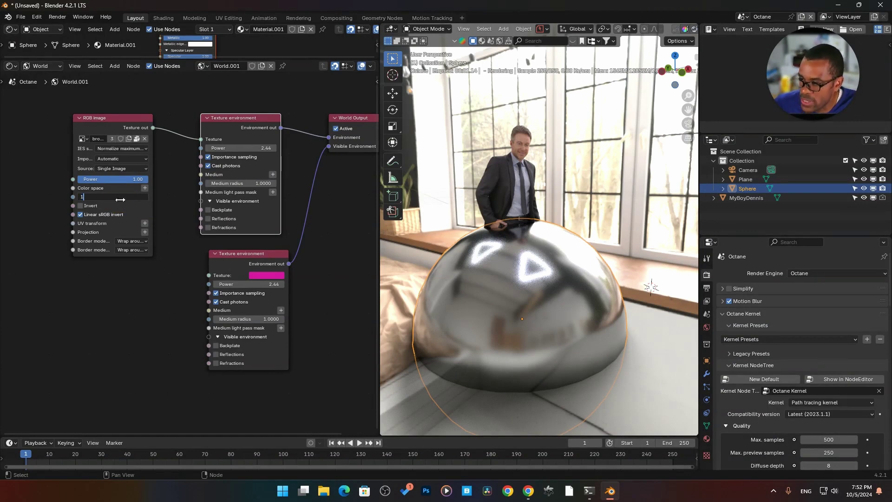
{"action": "type", "text": "1"}
{"action": "key", "text": "Return"}
{"action": "middle_click_drag", "start_coordinate": [157, 281], "coordinate": [165, 281]}
{"action": "left_click", "coordinate": [233, 127]}
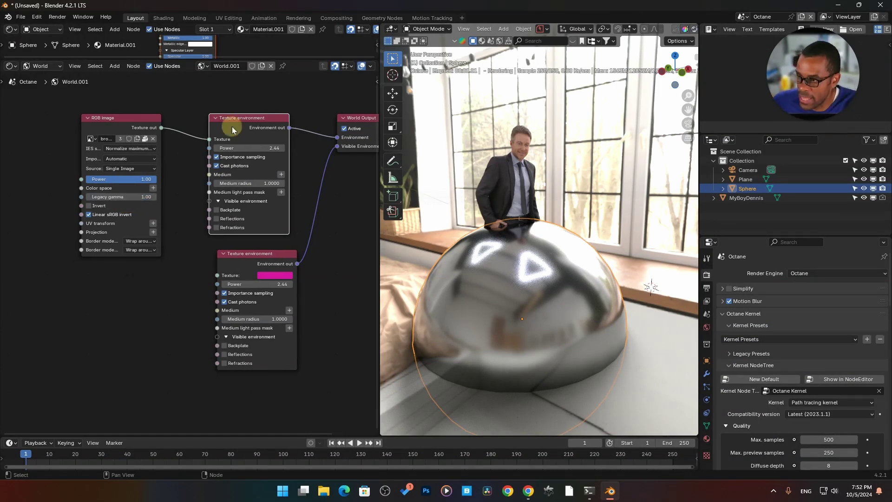
{"action": "left_click", "coordinate": [255, 151]}
{"action": "type", "text": "1"}
{"action": "key", "text": "Return"}
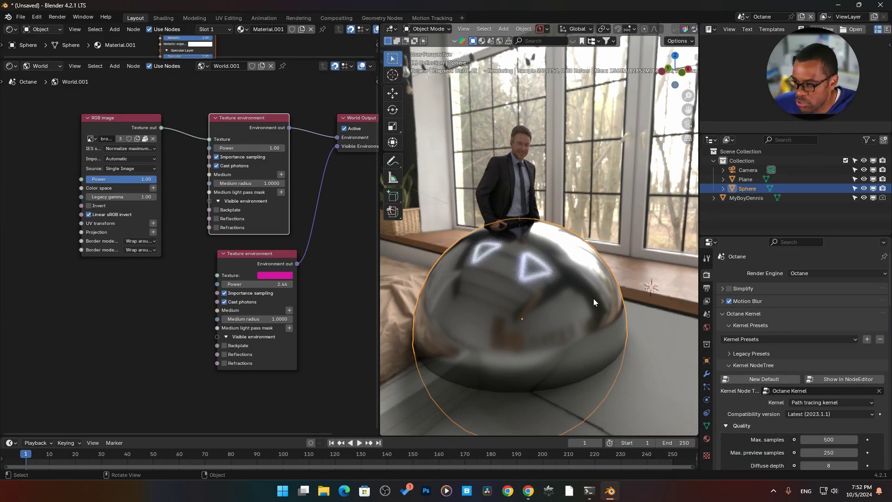
- Reset the magenta visible Texture environment node to its default values
{"action": "left_click", "coordinate": [291, 263]}
{"action": "middle_click_drag", "start_coordinate": [316, 259], "coordinate": [262, 258]}
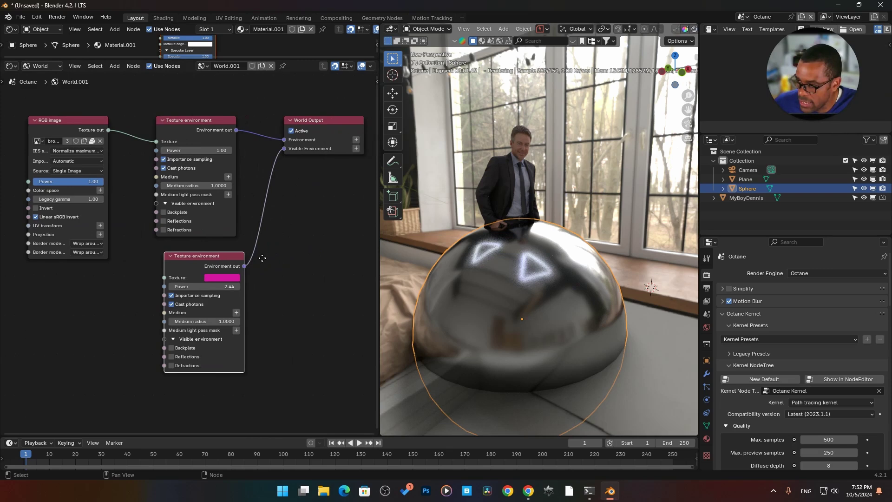
{"action": "left_click", "coordinate": [214, 258]}
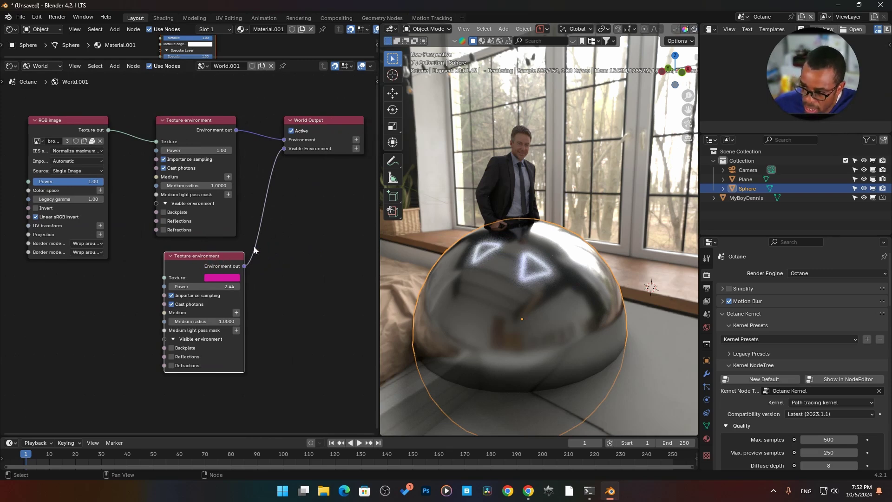
{"action": "key", "text": "BackSpace"}
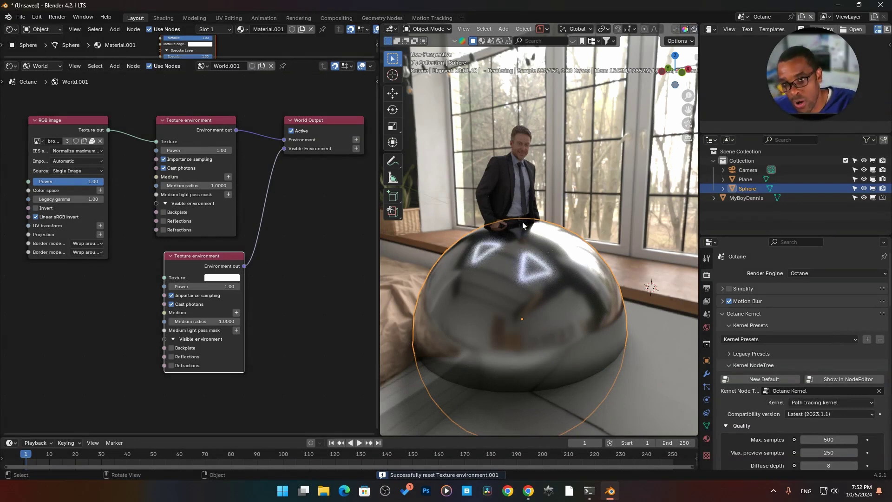
- Enable Backplate, Reflections and Refractions on the visible environment and view the sphere from a slightly different angle
{"action": "left_click", "coordinate": [171, 349]}
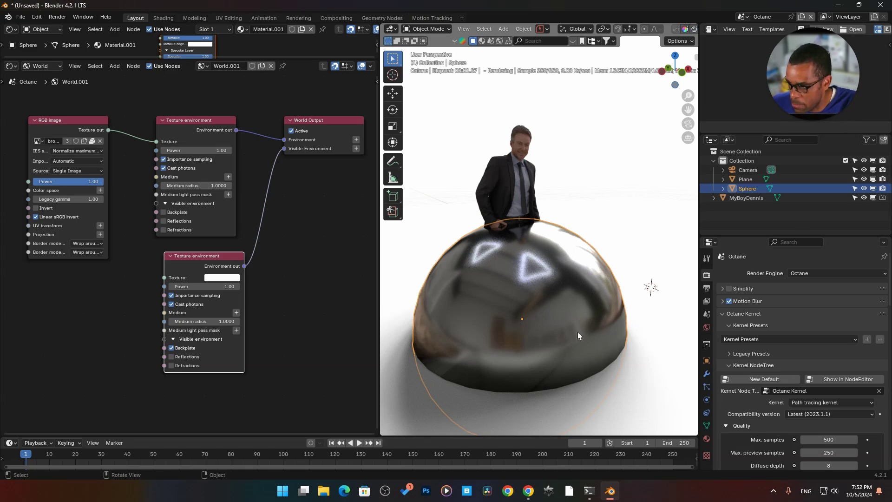
{"action": "left_click", "coordinate": [176, 357]}
{"action": "left_click", "coordinate": [177, 366]}
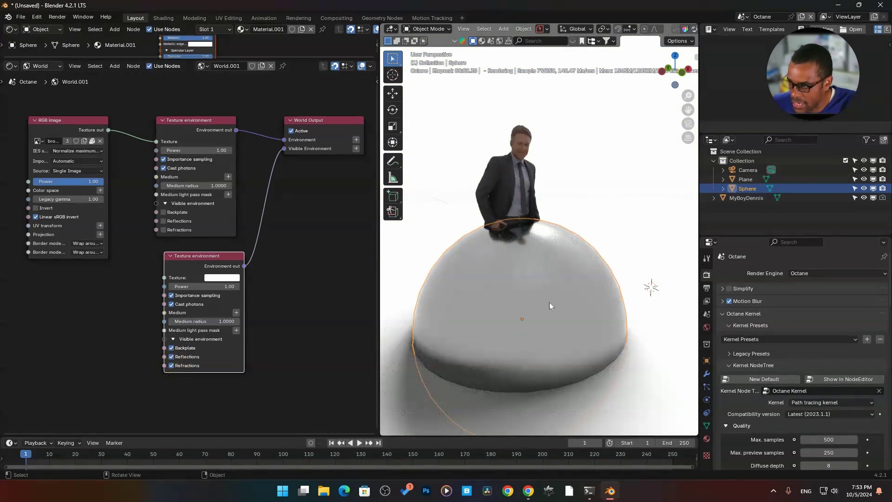
{"action": "middle_click_drag", "start_coordinate": [549, 302], "coordinate": [529, 305]}
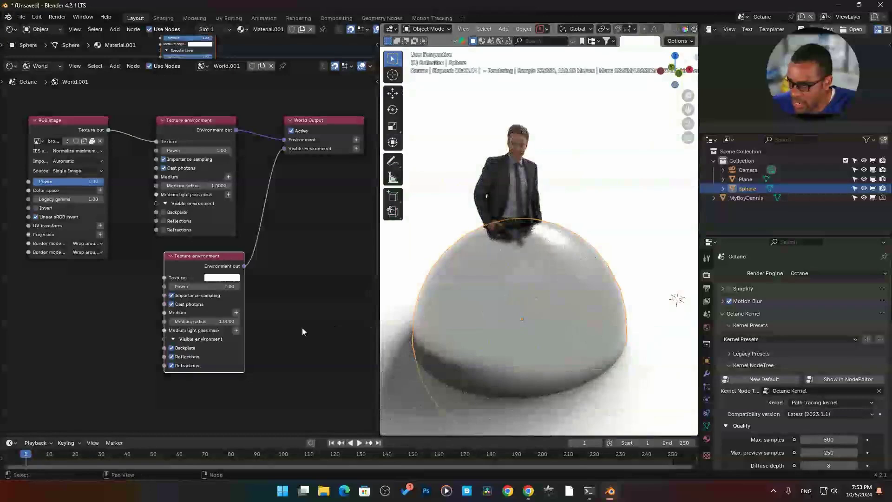
- Disable Backplate, Reflections and Refractions on the visible environment and align its node beneath the lighting environment
{"action": "left_click", "coordinate": [171, 348]}
{"action": "left_click", "coordinate": [172, 356]}
{"action": "left_click", "coordinate": [172, 365]}
{"action": "left_click_drag", "start_coordinate": [203, 265], "coordinate": [195, 266]}
{"action": "right_click_drag", "start_coordinate": [254, 182], "coordinate": [288, 237], "text": "alt"}
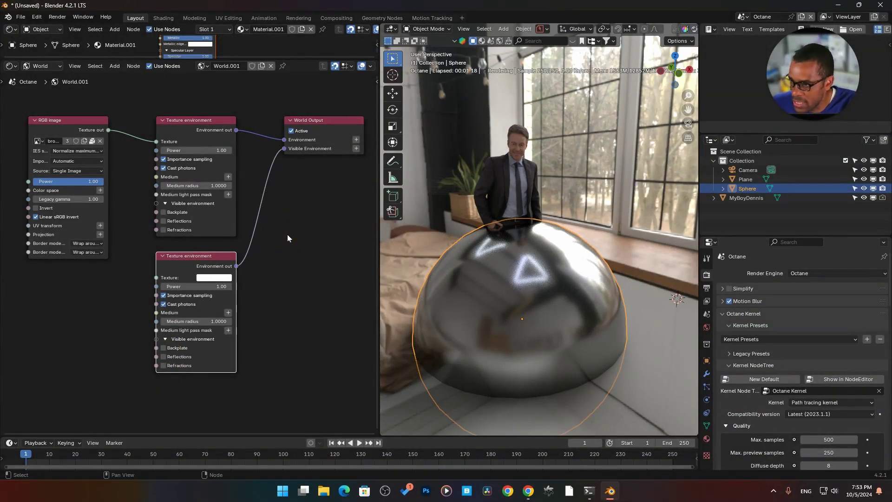
{"action": "right_click_drag", "start_coordinate": [257, 183], "coordinate": [271, 210], "text": "ctrl"}
- Delete the visible Texture environment node and move the RGB image node closer to the remaining environment
{"action": "left_click", "coordinate": [202, 257]}
{"action": "key", "text": "x"}
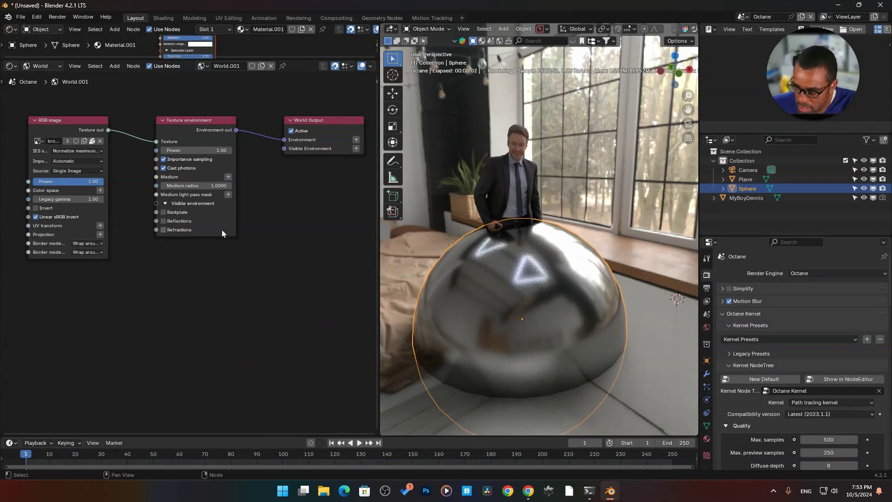
{"action": "middle_click_drag", "start_coordinate": [228, 236], "coordinate": [251, 252]}
{"action": "left_click_drag", "start_coordinate": [244, 137], "coordinate": [276, 140]}
{"action": "left_click_drag", "start_coordinate": [106, 149], "coordinate": [170, 143]}
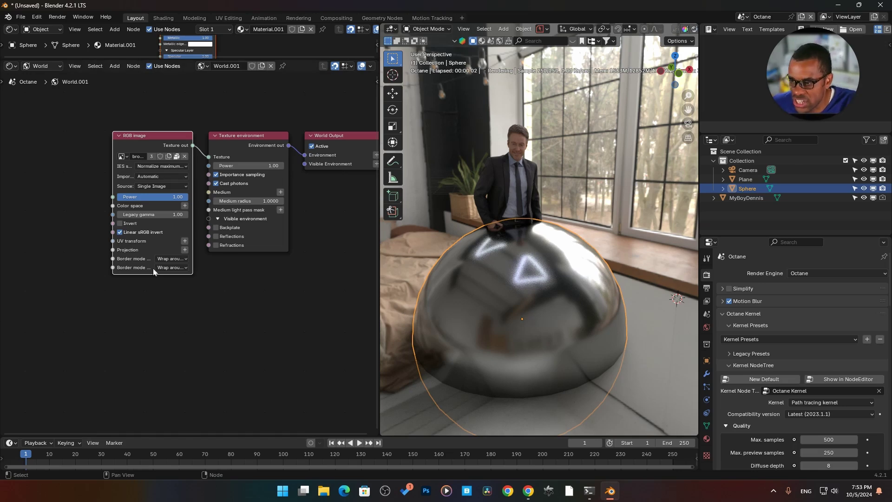
{"action": "middle_click_drag", "start_coordinate": [170, 273], "coordinate": [180, 266]}
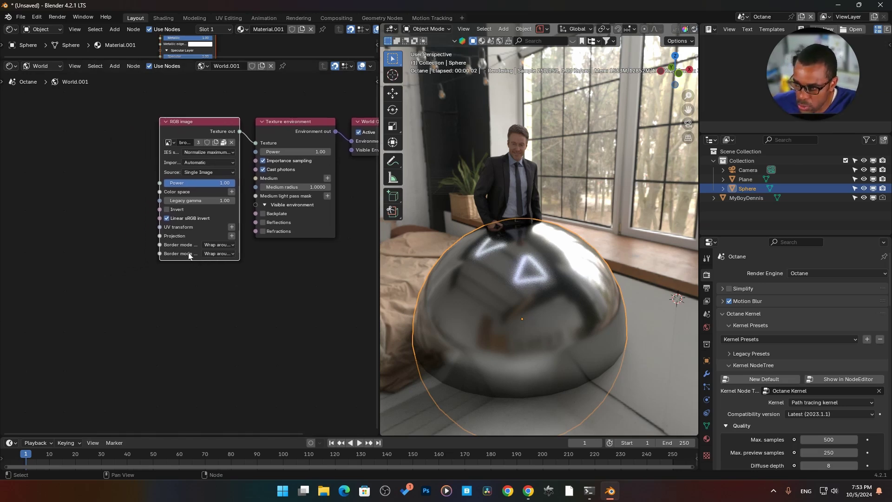
- Add a Mesh UV projection to the RGB image and replace it with a Spherical Projection node connected to Projection
{"action": "left_click", "coordinate": [231, 236]}
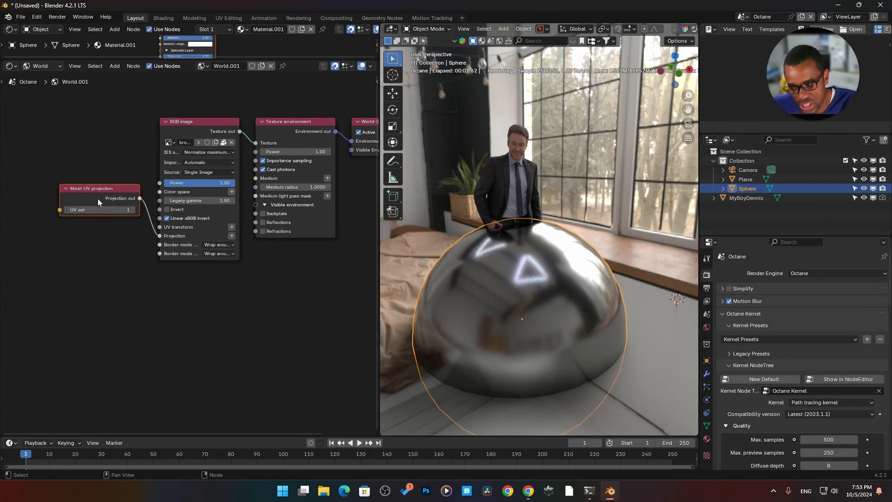
{"action": "key", "text": "x"}
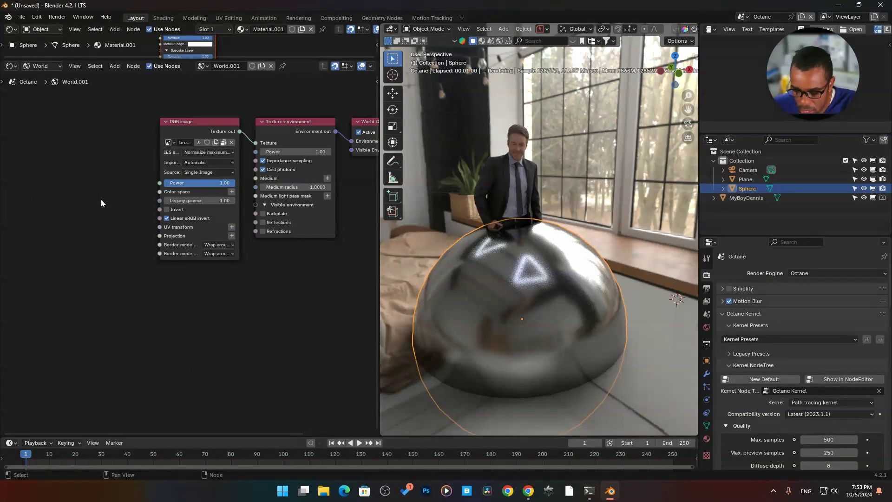
{"action": "key", "text": "shift+a"}
{"action": "mouse_move", "coordinate": [99, 259]}
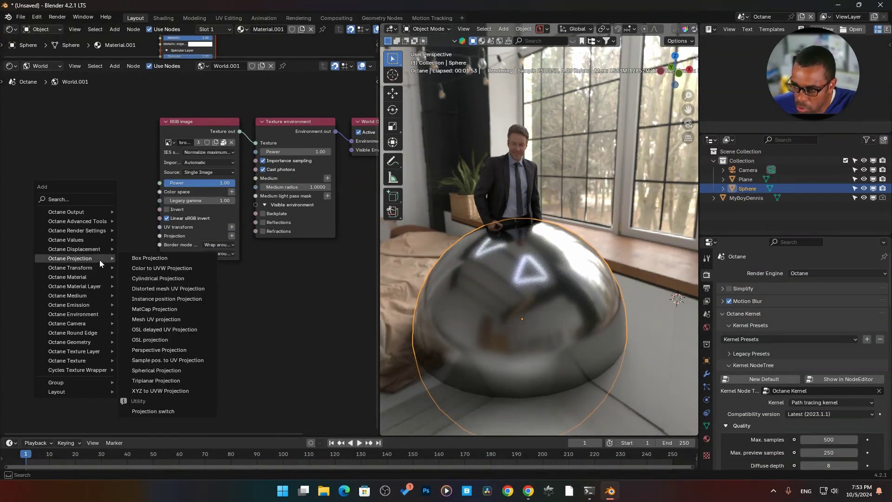
{"action": "left_click", "coordinate": [171, 371]}
{"action": "left_click", "coordinate": [109, 236]}
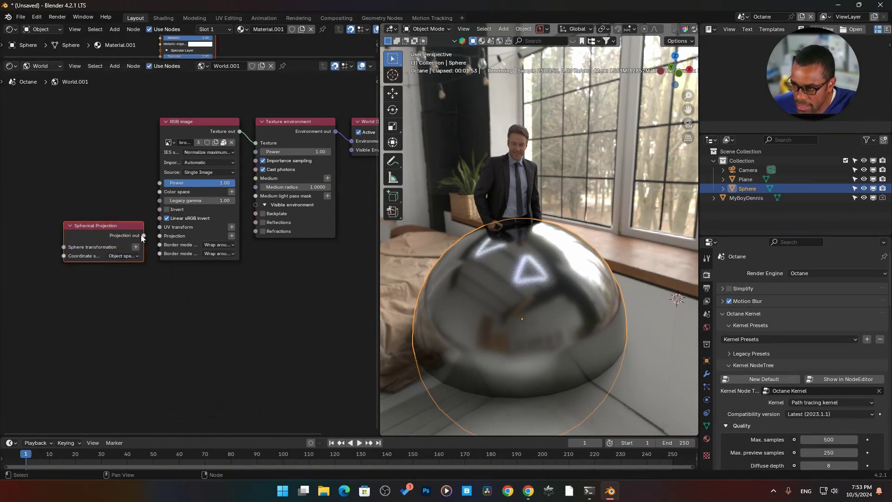
{"action": "left_click_drag", "start_coordinate": [142, 235], "coordinate": [160, 235]}
- Add a 3D transformation to the Spherical Projection, place it above that node and set its Y rotation to about -29.90
{"action": "middle_click_drag", "start_coordinate": [143, 277], "coordinate": [243, 276]}
{"action": "scroll", "coordinate": [199, 261], "scroll_direction": "up", "scroll_amount": 1}
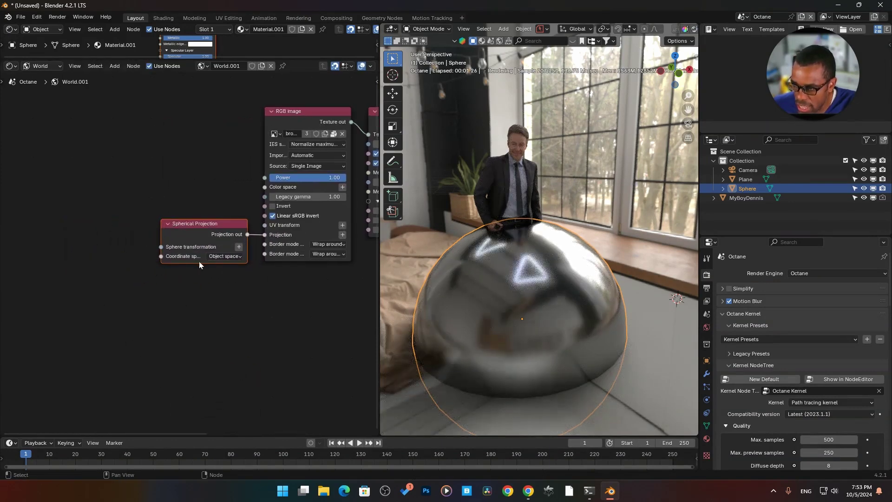
{"action": "left_click", "coordinate": [244, 246]}
{"action": "left_click_drag", "start_coordinate": [108, 237], "coordinate": [214, 110]}
{"action": "middle_click_drag", "start_coordinate": [215, 345], "coordinate": [142, 380]}
{"action": "left_click_drag", "start_coordinate": [111, 197], "coordinate": [707, 260]}
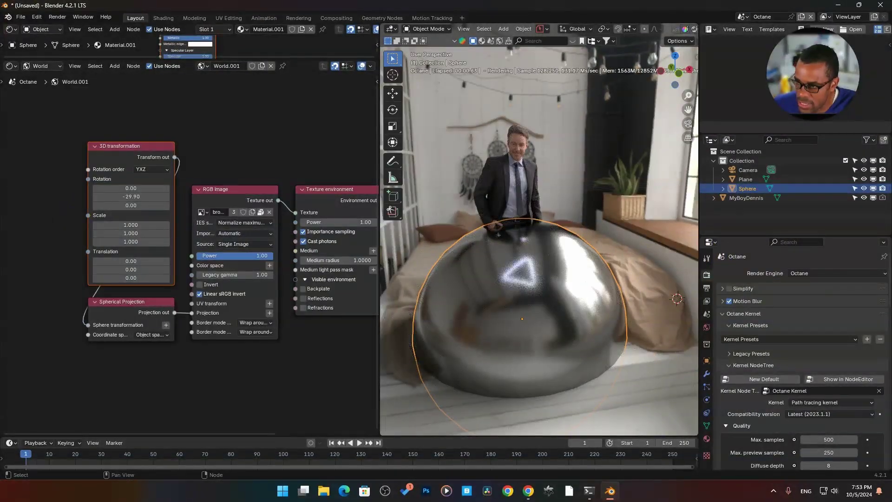
- Set the Texture environment's Power to 2
{"action": "mouse_move", "coordinate": [135, 189]}
{"action": "left_mouse_down"}
{"action": "mouse_move", "coordinate": [432, 193]}
{"action": "mouse_move", "coordinate": [175, 197]}
{"action": "mouse_move", "coordinate": [557, 175]}
{"action": "mouse_move", "coordinate": [683, 185]}
{"action": "mouse_move", "coordinate": [135, 185]}
{"action": "mouse_move", "coordinate": [128, 203]}
{"action": "mouse_move", "coordinate": [428, 229]}
{"action": "mouse_move", "coordinate": [404, 261]}
{"action": "mouse_move", "coordinate": [215, 255]}
{"action": "mouse_move", "coordinate": [131, 205]}
{"action": "left_mouse_up"}
{"action": "middle_click_drag", "start_coordinate": [214, 362], "coordinate": [179, 310]}
{"action": "scroll", "coordinate": [253, 336], "scroll_direction": "down", "scroll_amount": 3}
{"action": "middle_click_drag", "start_coordinate": [278, 323], "coordinate": [251, 332]}
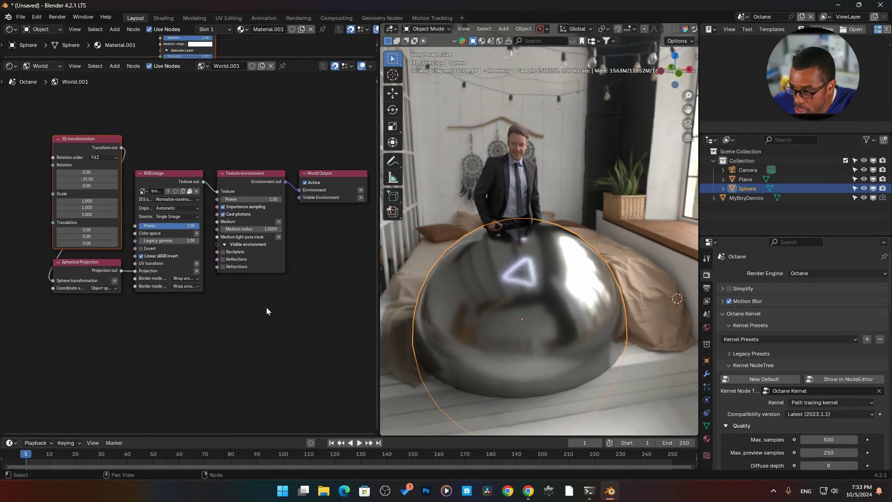
{"action": "middle_click_drag", "start_coordinate": [270, 276], "coordinate": [258, 288]}
{"action": "double_click", "coordinate": [236, 213]}
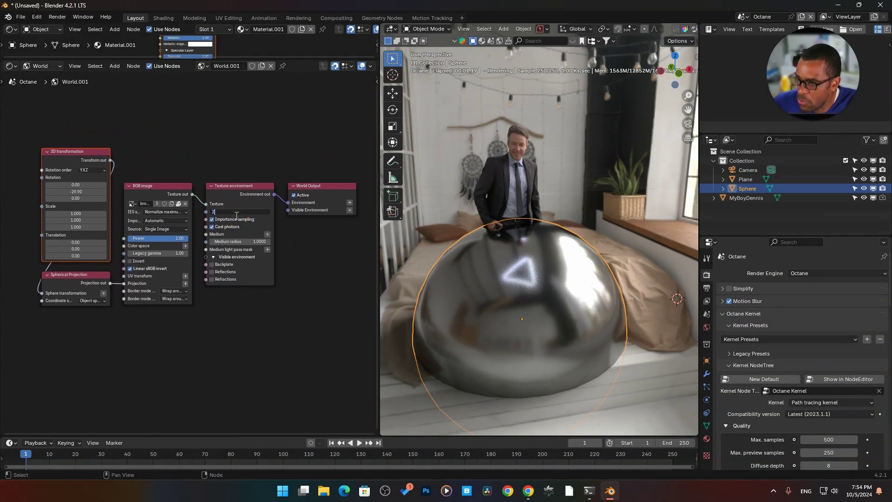
{"action": "type", "text": "2"}
{"action": "key", "text": "Return"}
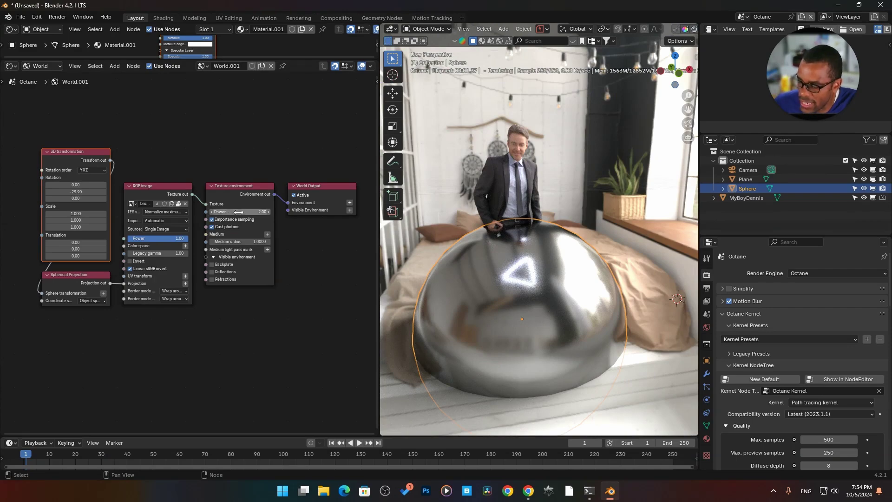
- Return the Texture environment's Power to 1
{"action": "double_click", "coordinate": [239, 212]}
{"action": "type", "text": "1"}
{"action": "key", "text": "Return"}
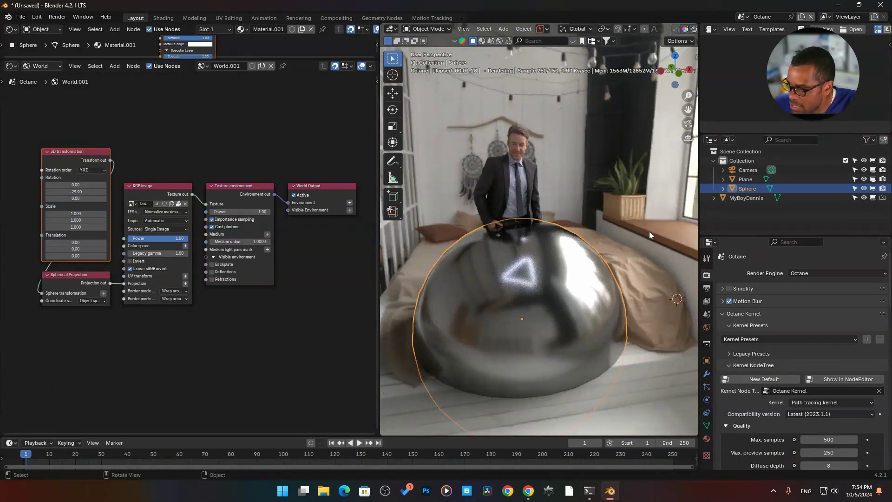
- Widen the 3D viewport and expand the Octane Imager (Preview Mode) settings in its sidebar
{"action": "left_click_drag", "start_coordinate": [379, 183], "coordinate": [264, 160]}
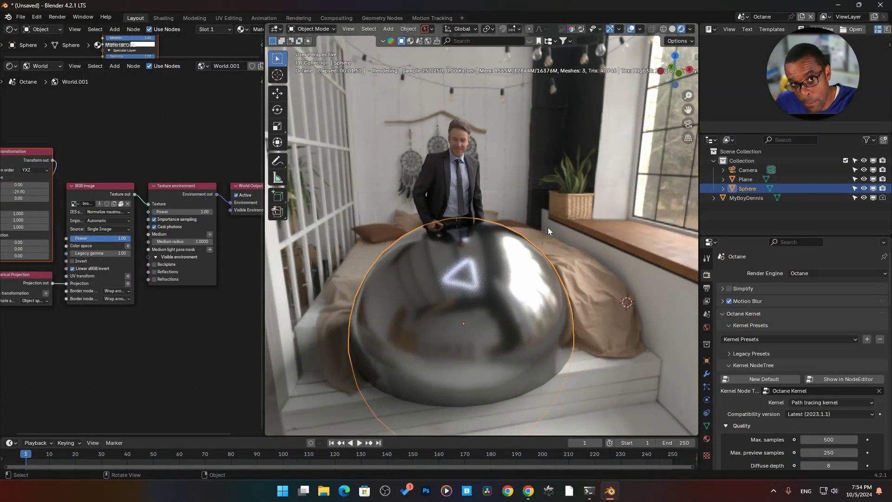
{"action": "key", "text": "n"}
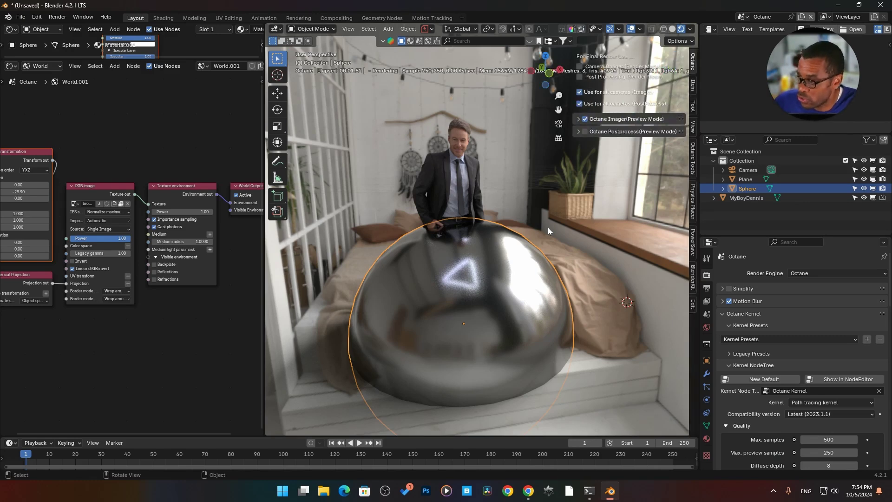
{"action": "left_click", "coordinate": [582, 120]}
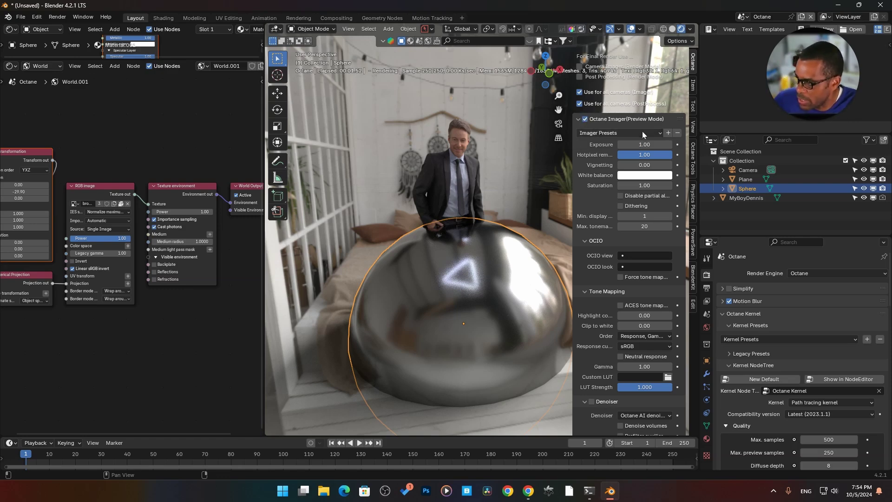
- Select the Camera and examine its render-mode Octane Imager and Post Processing settings
{"action": "left_click", "coordinate": [746, 171]}
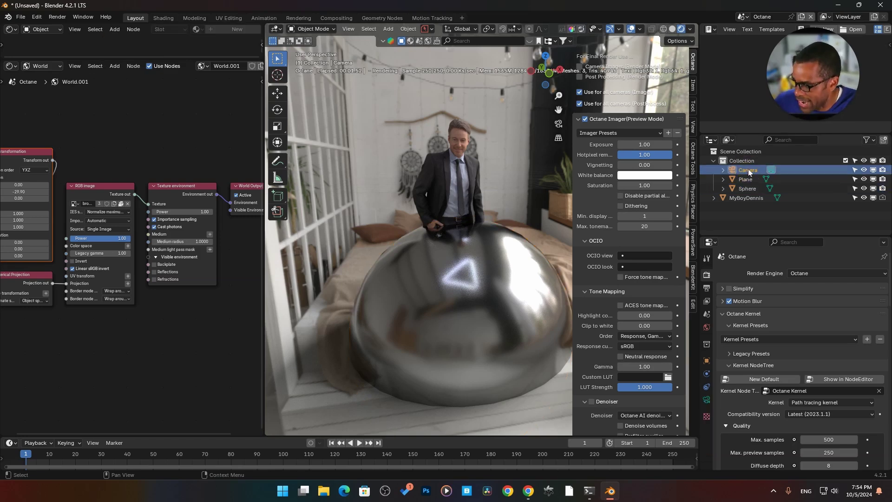
{"action": "left_click", "coordinate": [707, 399]}
{"action": "scroll", "coordinate": [742, 399], "scroll_direction": "down", "scroll_amount": 20}
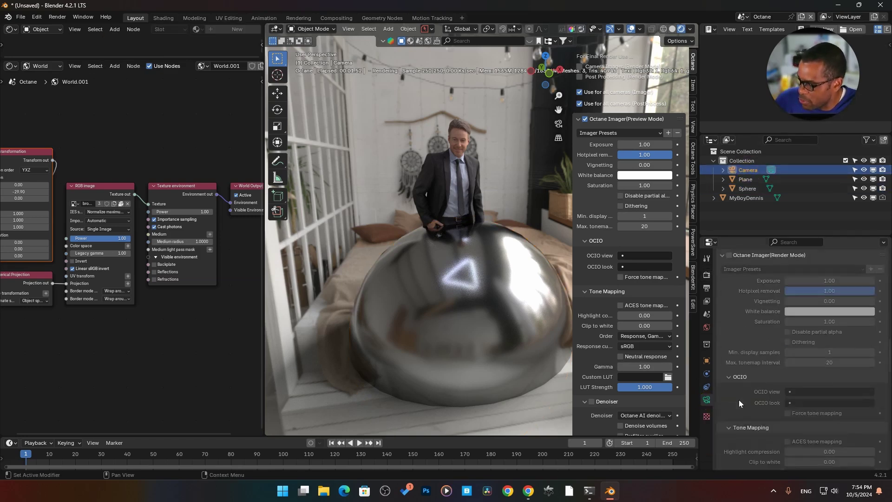
{"action": "scroll", "coordinate": [740, 400], "scroll_direction": "up", "scroll_amount": 6}
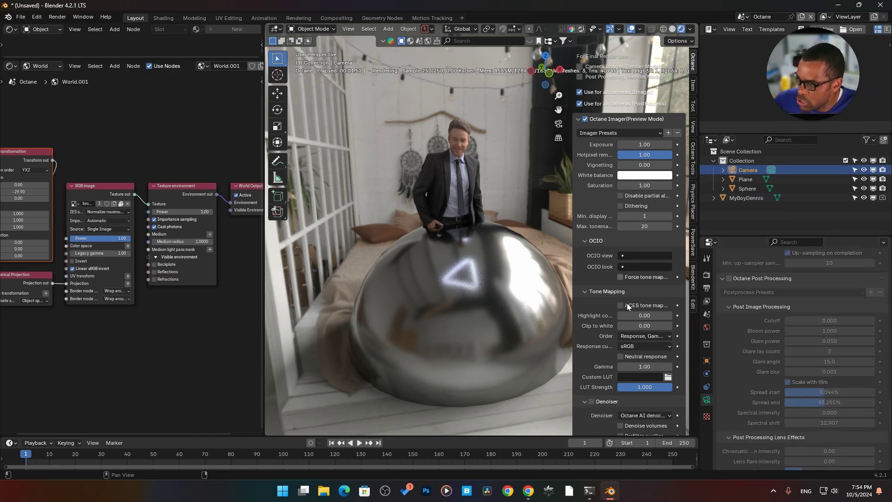
{"action": "scroll", "coordinate": [748, 377], "scroll_direction": "up", "scroll_amount": 4}
{"action": "scroll", "coordinate": [748, 377], "scroll_direction": "up", "scroll_amount": 10}
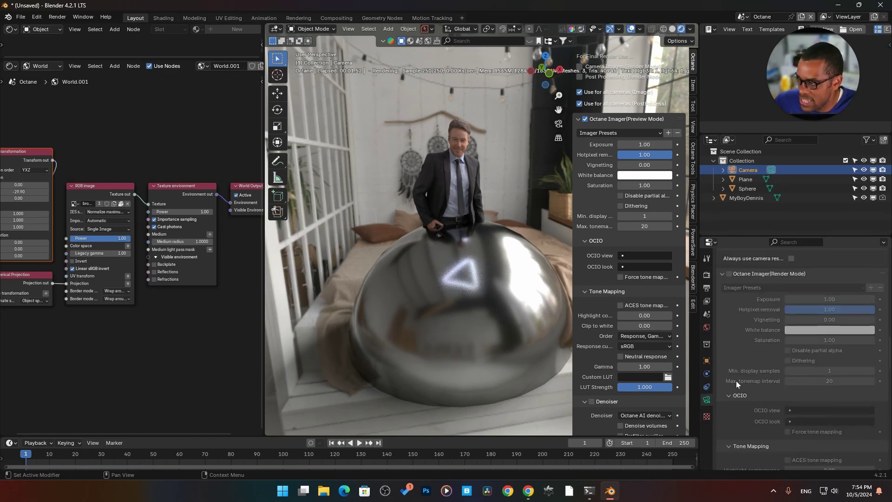
{"action": "scroll", "coordinate": [753, 383], "scroll_direction": "up", "scroll_amount": 10}
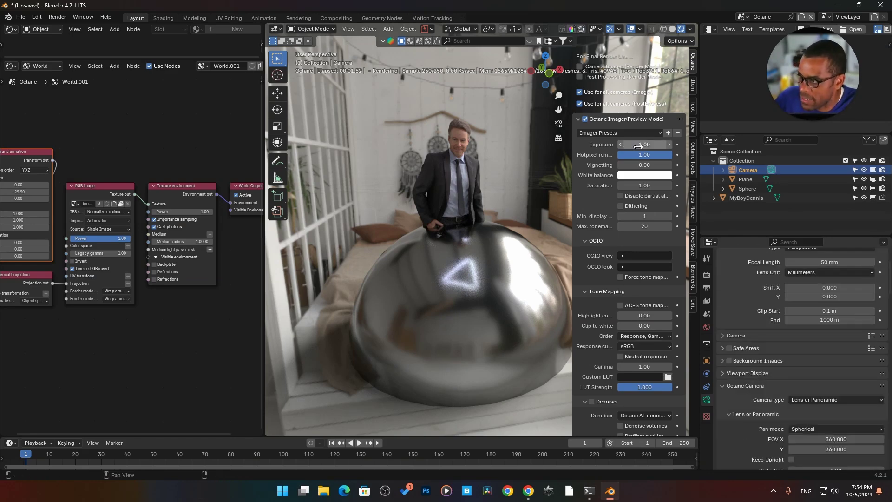
- Try adjusting the preview Imager's Exposure and hide the viewport sidebar
{"action": "mouse_move", "coordinate": [647, 148]}
{"action": "left_mouse_down"}
{"action": "mouse_move", "coordinate": [662, 143]}
{"action": "mouse_move", "coordinate": [633, 143]}
{"action": "mouse_move", "coordinate": [649, 144]}
{"action": "left_mouse_up"}
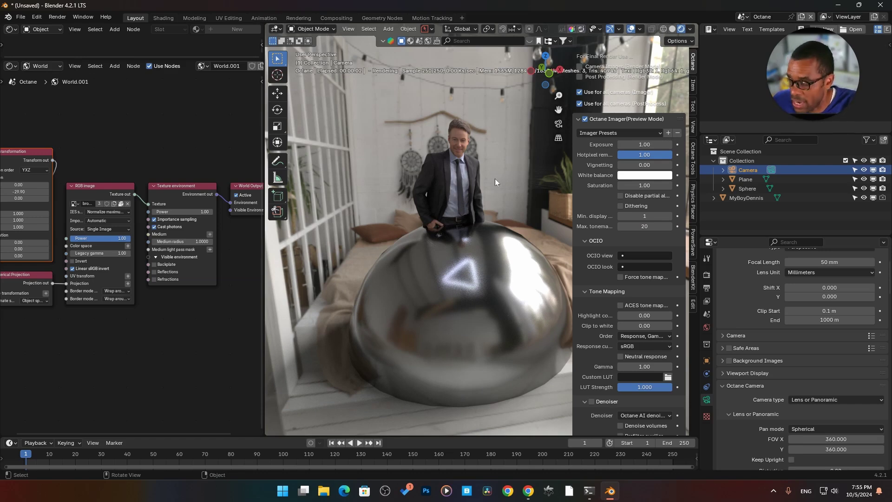
{"action": "key", "text": "n"}
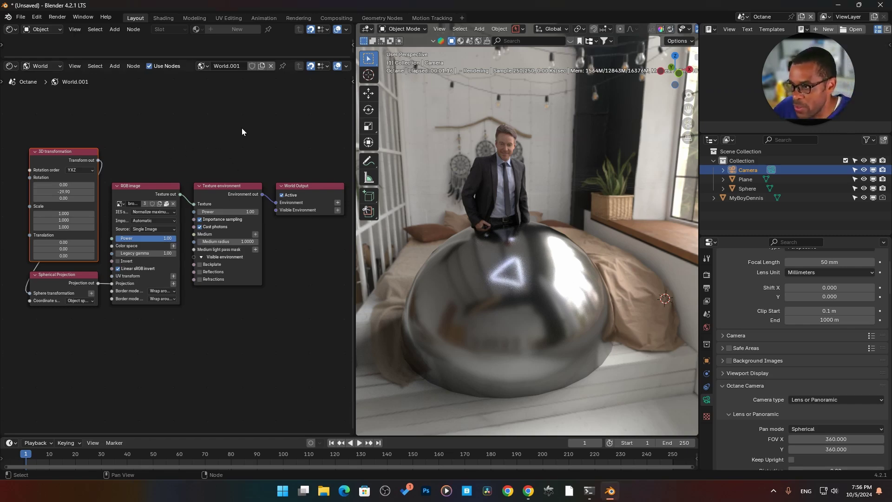
- Unlink World.001 from the scene and create a new world with a default Texture environment
{"action": "mouse_move", "coordinate": [242, 127]}
{"action": "middle_mouse_down", "text": "ctrl"}
{"action": "mouse_move", "coordinate": [238, 147]}
{"action": "mouse_move", "coordinate": [241, 130]}
{"action": "middle_mouse_up", "text": "ctrl"}
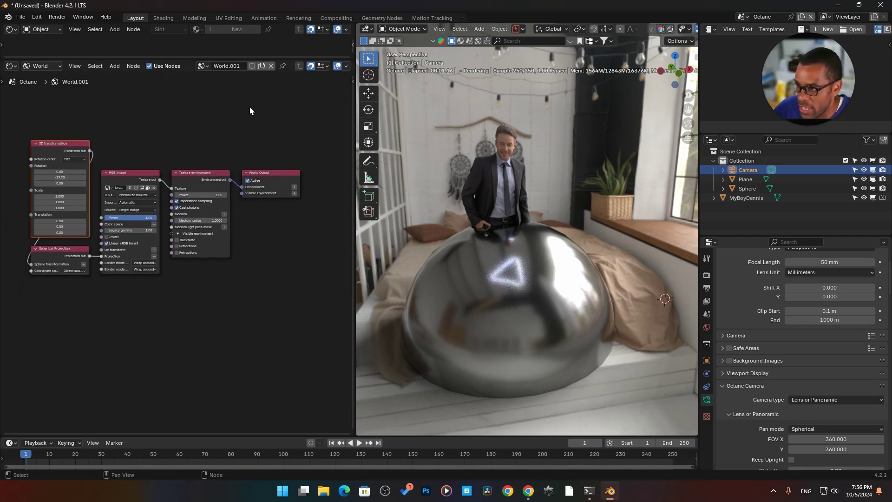
{"action": "left_click", "coordinate": [270, 65]}
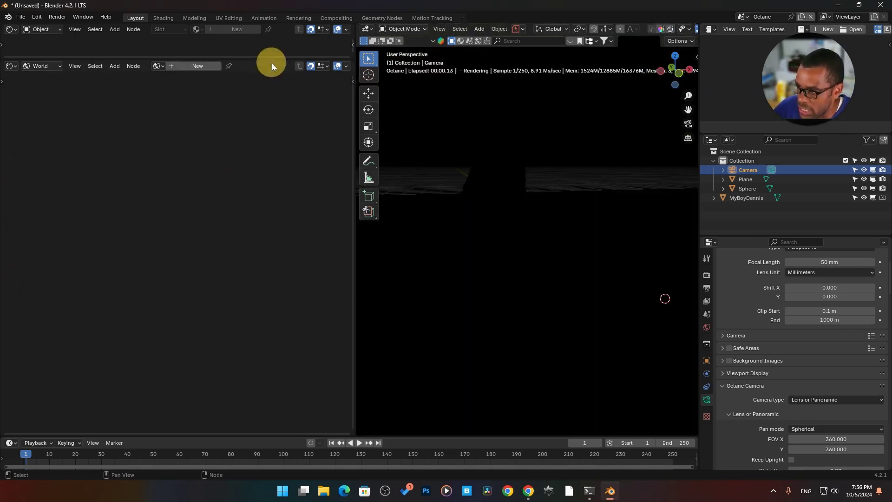
{"action": "left_click", "coordinate": [196, 66]}
{"action": "left_click", "coordinate": [219, 280]}
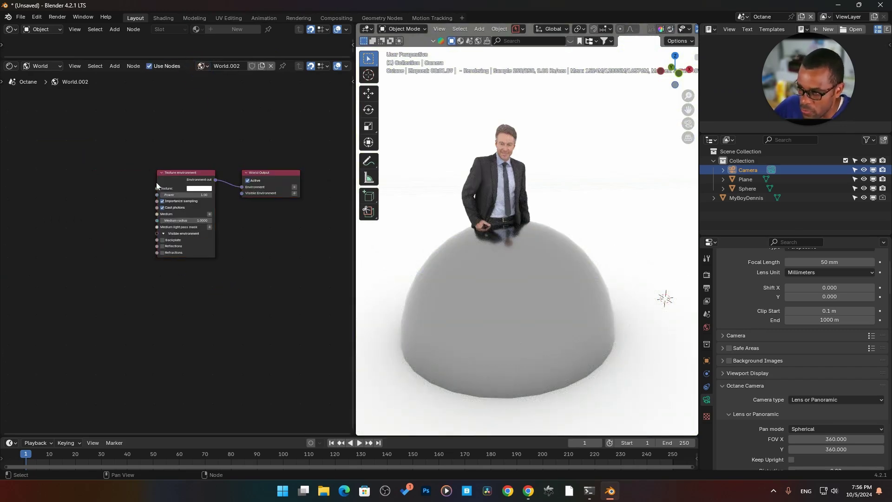
{"action": "middle_click_drag", "start_coordinate": [116, 184], "coordinate": [143, 176]}
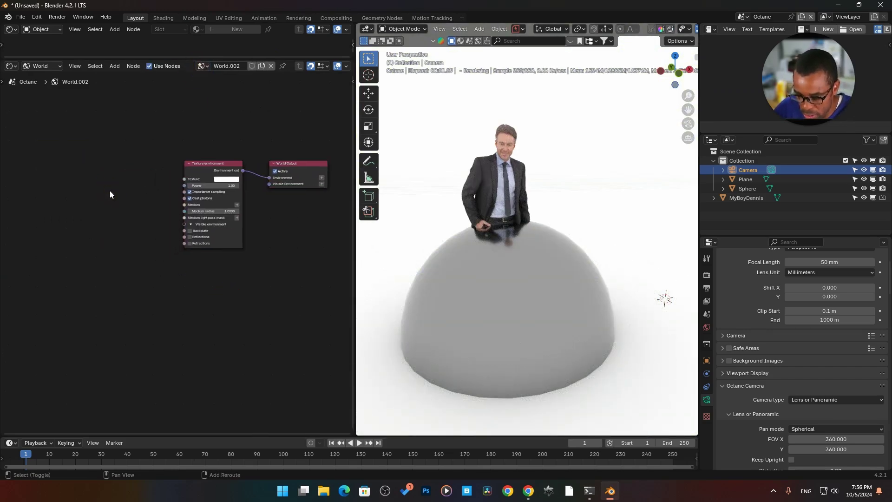
- Add a Planetary environment node and connect its output to the World Output's Environment input
{"action": "key", "text": "shift+a"}
{"action": "mouse_move", "coordinate": [81, 247]}
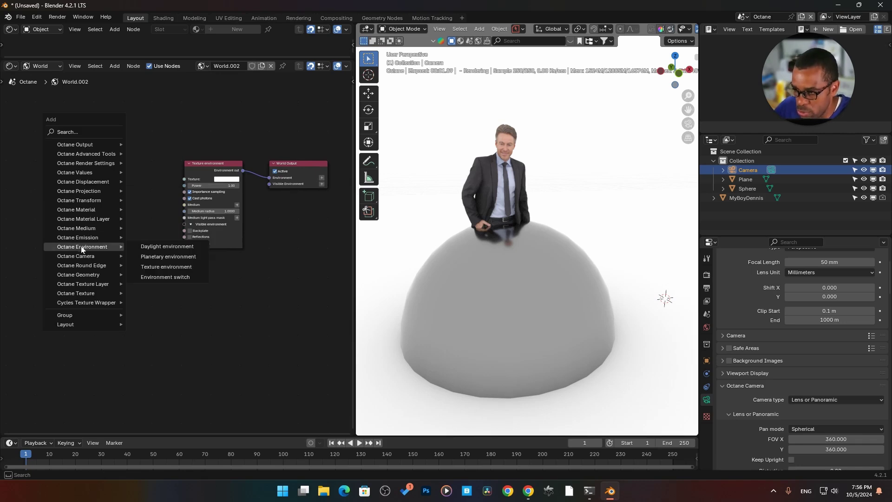
{"action": "left_click", "coordinate": [180, 259]}
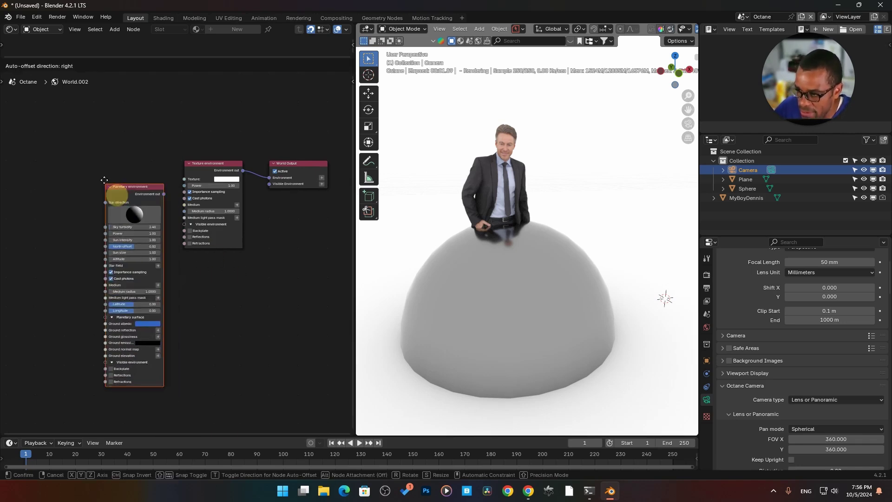
{"action": "left_click", "coordinate": [96, 158]}
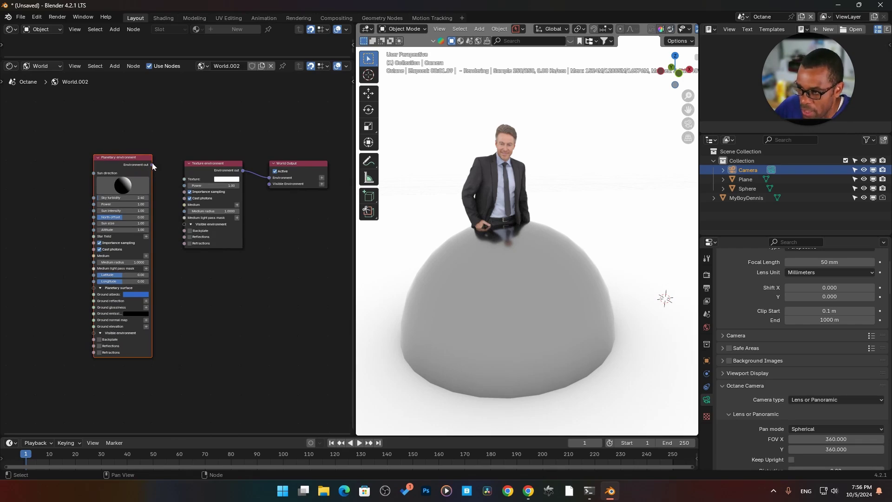
{"action": "left_click_drag", "start_coordinate": [151, 166], "coordinate": [272, 178]}
- Delete the unused Texture environment node and move the Planetary environment node next to the World Output
{"action": "left_click", "coordinate": [211, 164]}
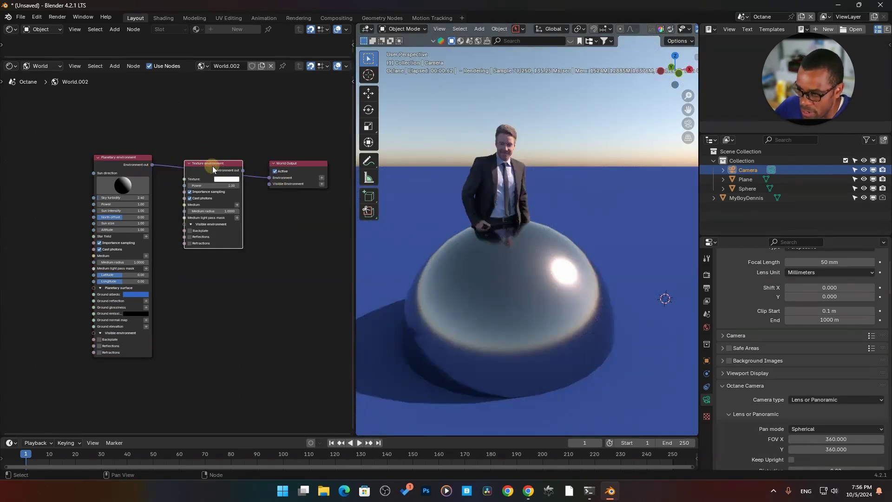
{"action": "key", "text": "x"}
{"action": "left_click_drag", "start_coordinate": [119, 160], "coordinate": [190, 160]}
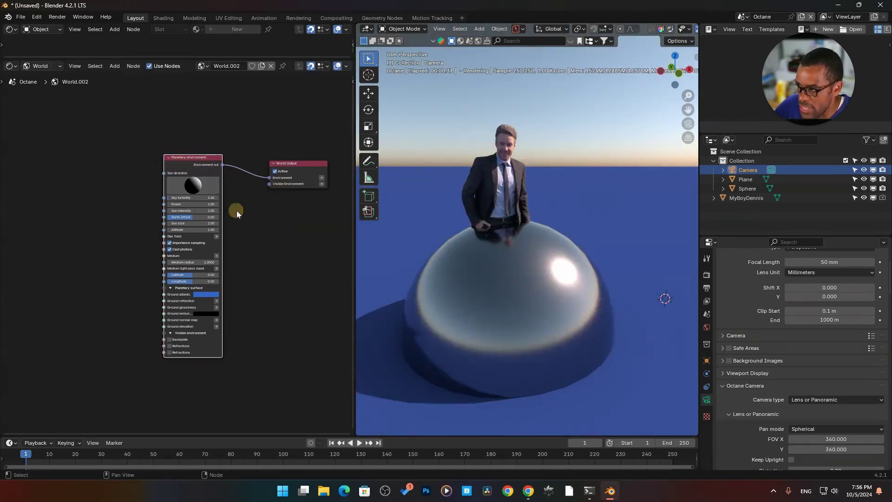
{"action": "middle_click_drag", "start_coordinate": [287, 233], "coordinate": [233, 209]}
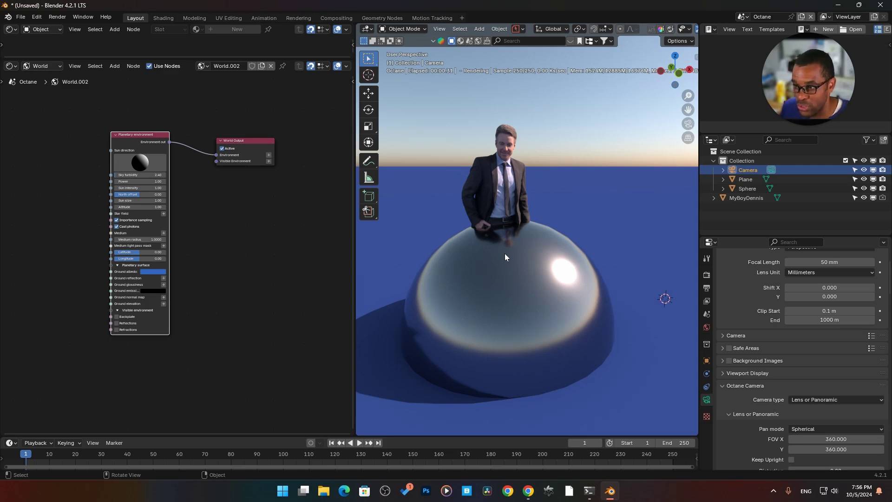
{"action": "left_click_drag", "start_coordinate": [159, 144], "coordinate": [186, 150]}
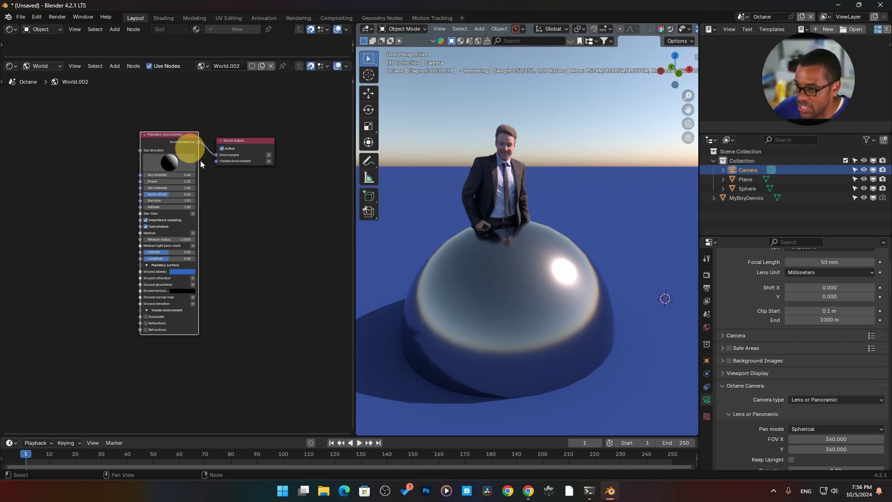
- Raise the Planetary environment's Sky turbidity to about 4.57
{"action": "scroll", "coordinate": [229, 194], "scroll_direction": "up", "scroll_amount": 5}
{"action": "middle_click_drag", "start_coordinate": [240, 204], "coordinate": [247, 237]}
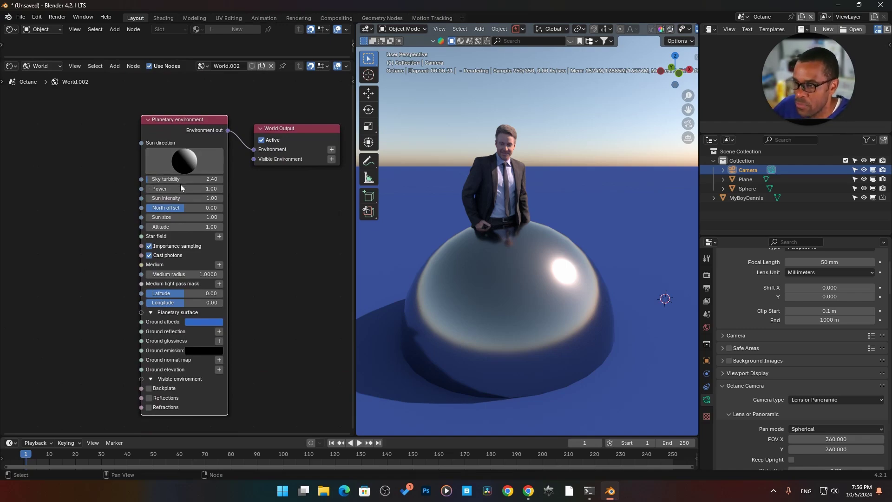
{"action": "mouse_move", "coordinate": [172, 180]}
{"action": "left_mouse_down"}
{"action": "mouse_move", "coordinate": [225, 183]}
{"action": "mouse_move", "coordinate": [163, 183]}
{"action": "mouse_move", "coordinate": [185, 186]}
{"action": "left_mouse_up"}
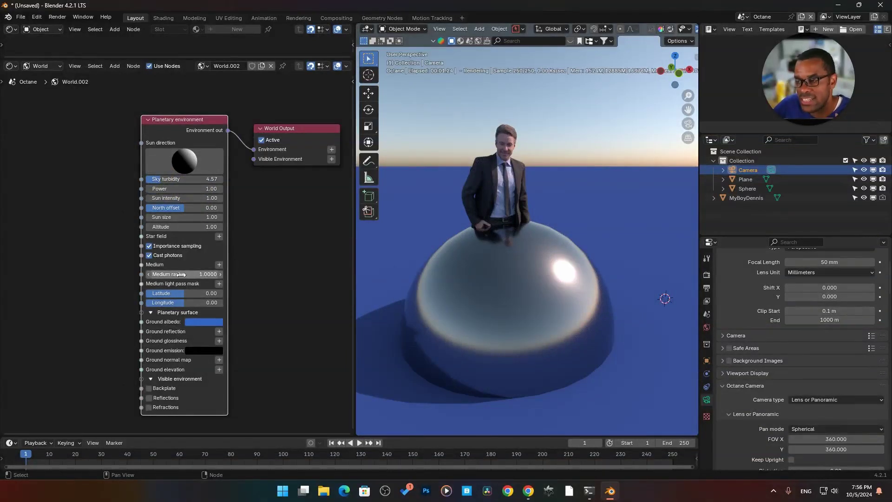
- Set the Planetary environment's Altitude to 5000
{"action": "left_click", "coordinate": [167, 227]}
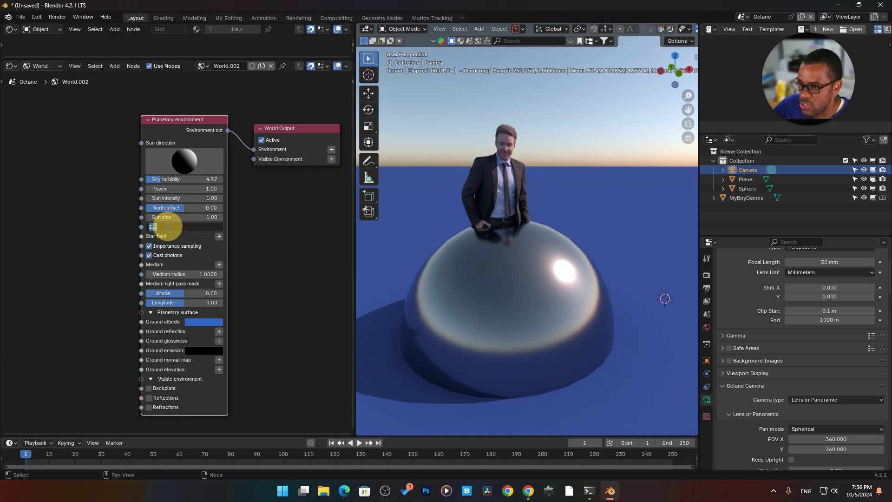
{"action": "type", "text": "500"}
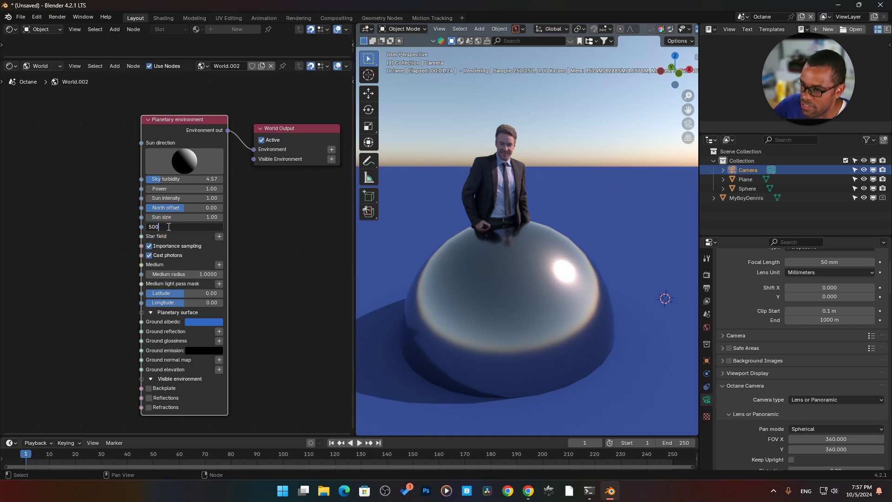
{"action": "type", "text": "0"}
{"action": "key", "text": "Return"}
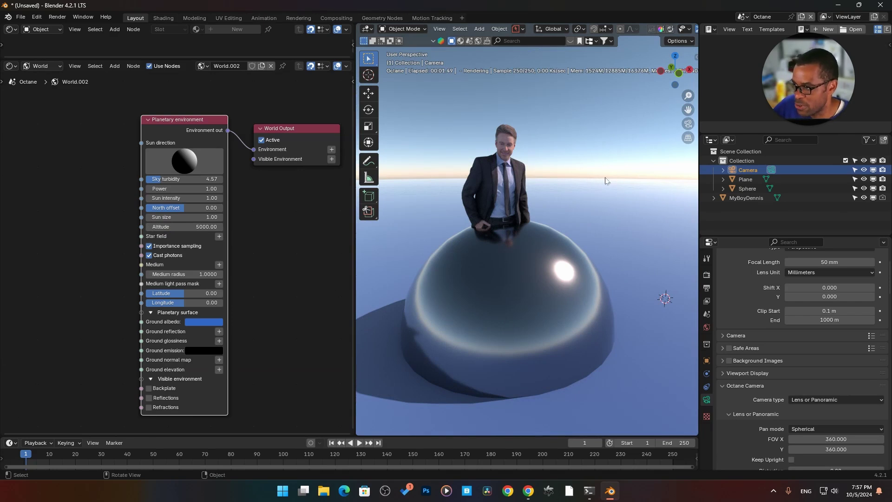
- Increase the Planetary environment's Altitude to 10000
{"action": "left_click", "coordinate": [204, 228]}
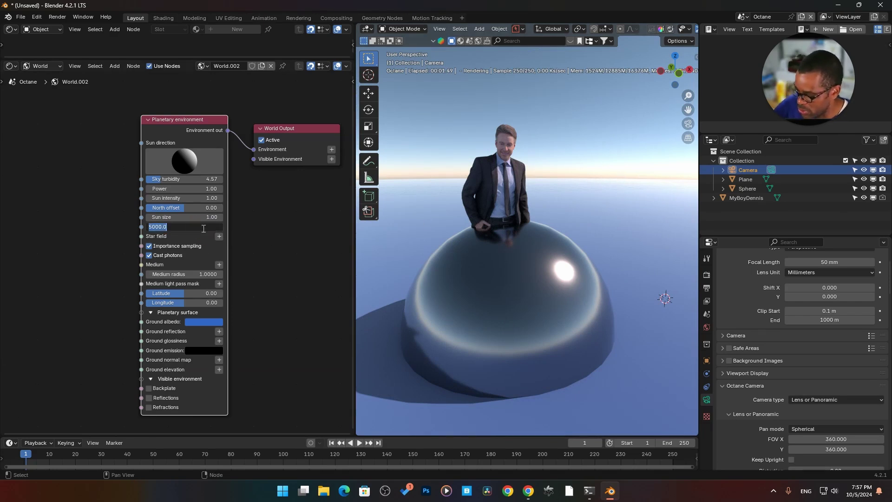
{"action": "type", "text": "10000"}
{"action": "key", "text": "Return"}
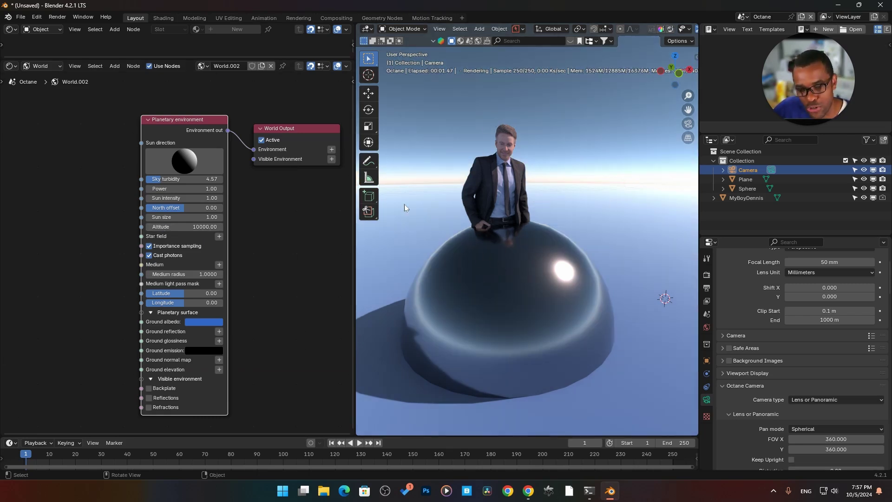
- Set the Planetary environment's Altitude to 500000 and view the scene from farther away
{"action": "left_click", "coordinate": [203, 228]}
{"action": "type", "text": "50"}
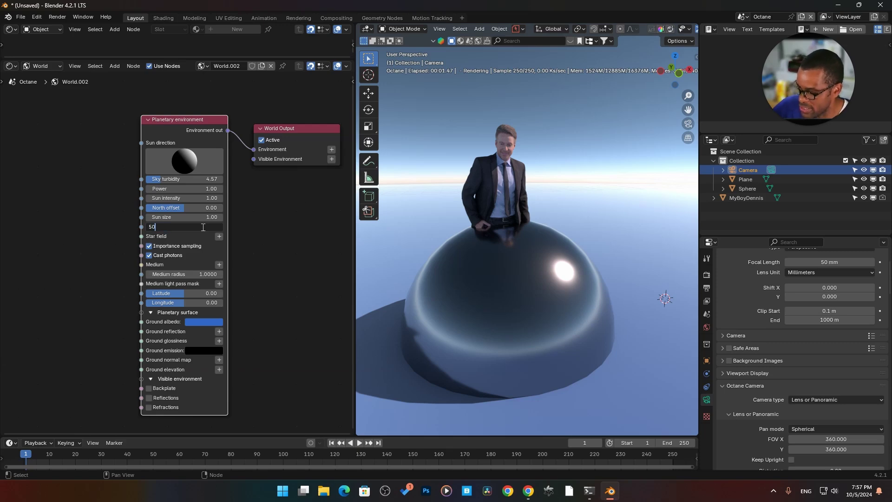
{"action": "type", "text": "0000"}
{"action": "key", "text": "Return"}
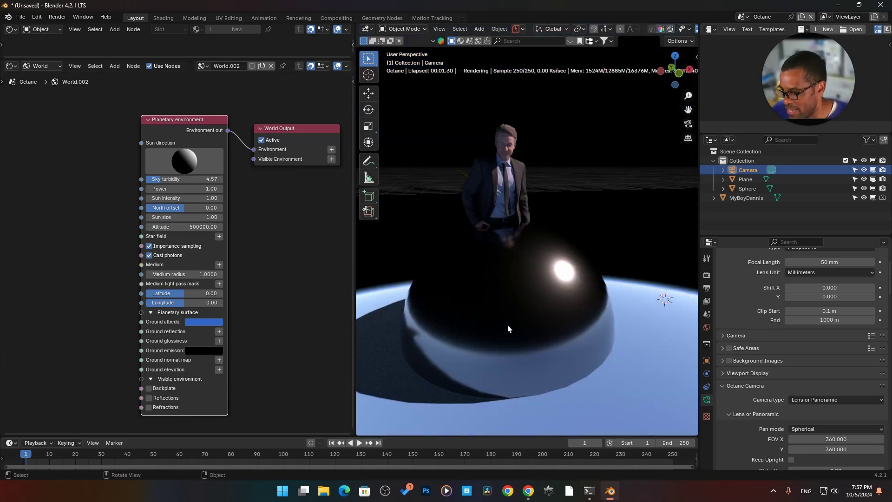
{"action": "mouse_move", "coordinate": [509, 324]}
{"action": "middle_mouse_down"}
{"action": "mouse_move", "coordinate": [536, 323]}
{"action": "mouse_move", "coordinate": [514, 331]}
{"action": "middle_mouse_up"}
{"action": "scroll", "coordinate": [525, 349], "scroll_direction": "down", "scroll_amount": 4}
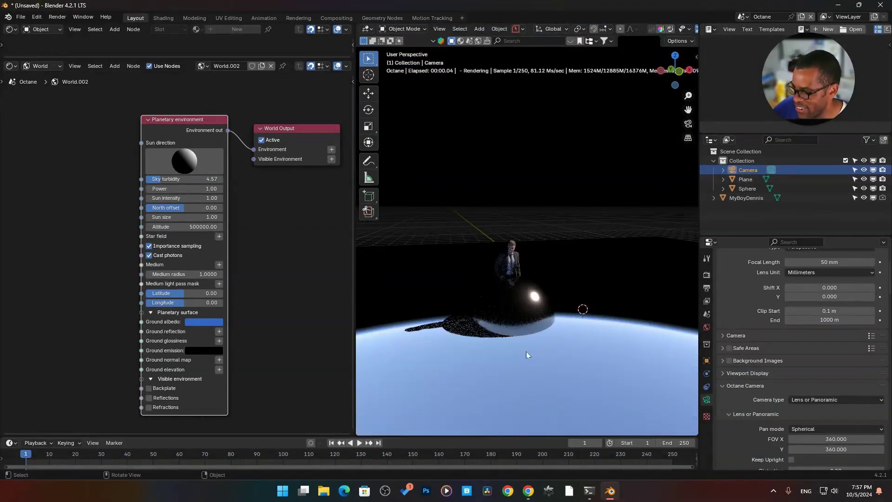
- Delete the camera and the ground plane from the scene
{"action": "key", "text": "x"}
{"action": "left_click", "coordinate": [598, 354]}
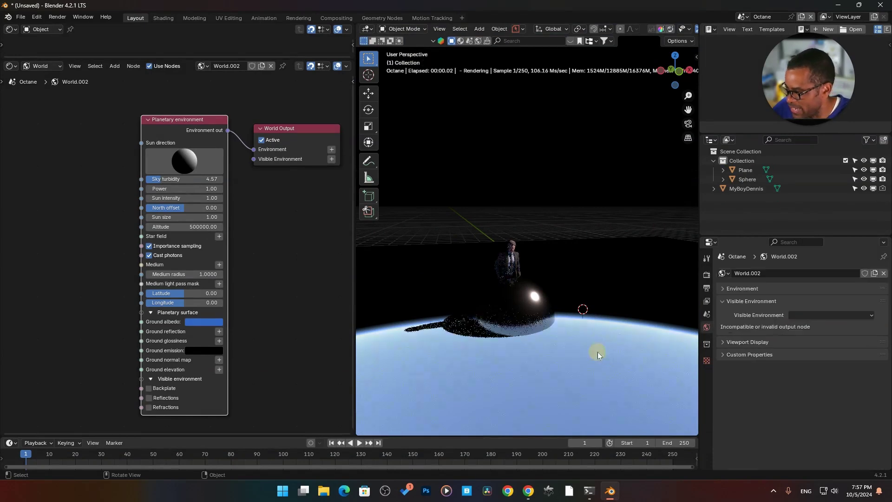
{"action": "middle_click_drag", "start_coordinate": [460, 292], "coordinate": [392, 319]}
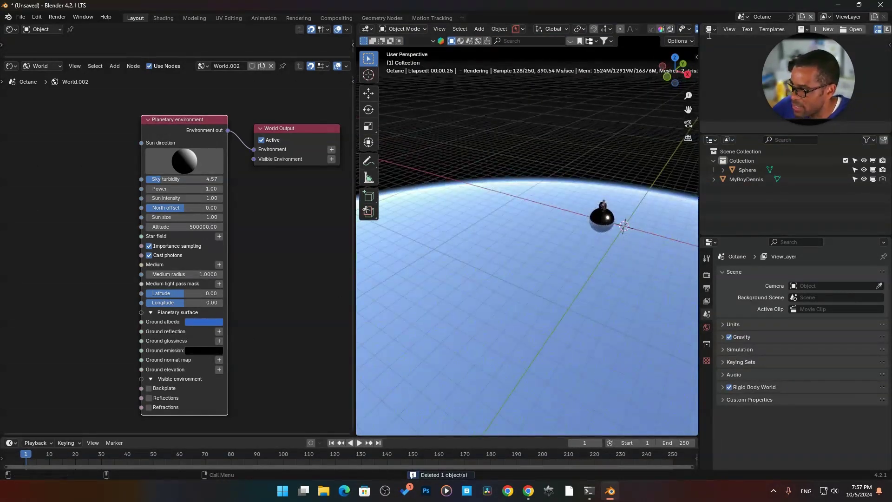
- Hide the viewport overlays and frame the figure and sphere against the planet's horizon
{"action": "scroll", "coordinate": [669, 35], "scroll_direction": "down", "scroll_amount": 5}
{"action": "left_click", "coordinate": [631, 30]}
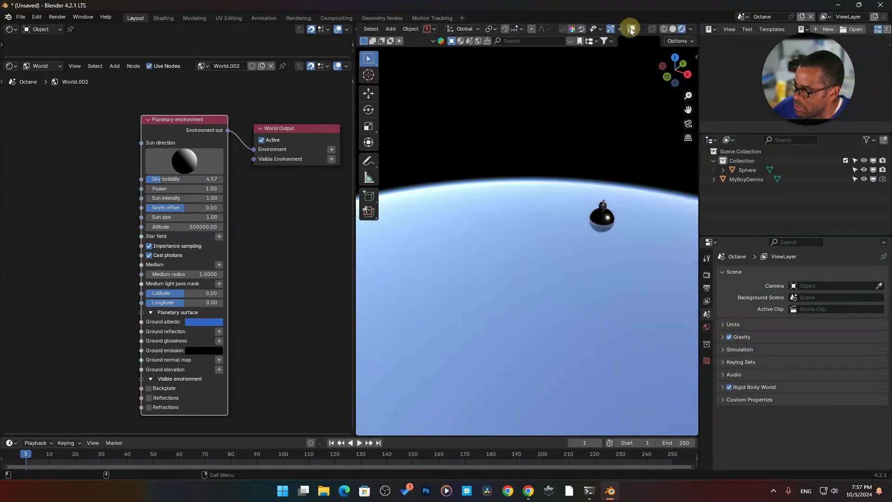
{"action": "middle_click_drag", "start_coordinate": [506, 260], "coordinate": [596, 258]}
{"action": "middle_click_drag", "start_coordinate": [524, 289], "coordinate": [534, 294], "text": "shift"}
{"action": "scroll", "coordinate": [532, 292], "scroll_direction": "up", "scroll_amount": 5}
{"action": "middle_click_drag", "start_coordinate": [446, 301], "coordinate": [508, 287], "text": "shift"}
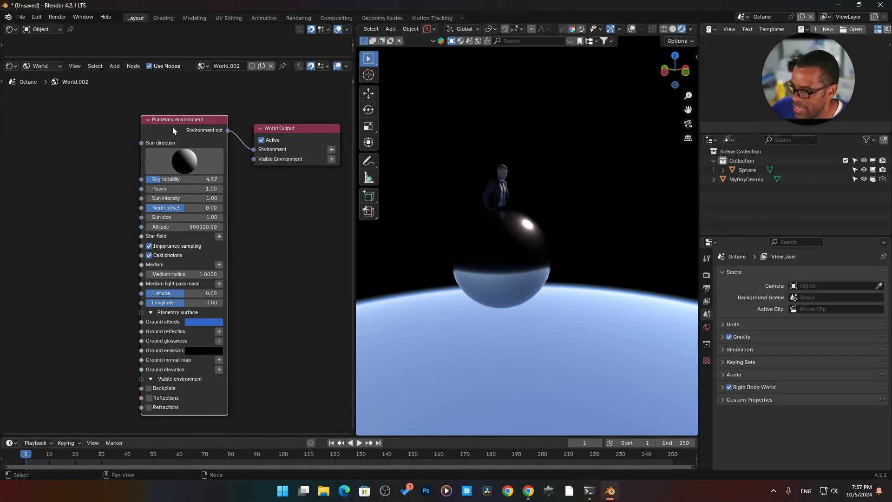
- Add a procedural Star field texture to the Planetary environment's Star field input
{"action": "middle_click_drag", "start_coordinate": [202, 246], "coordinate": [264, 233]}
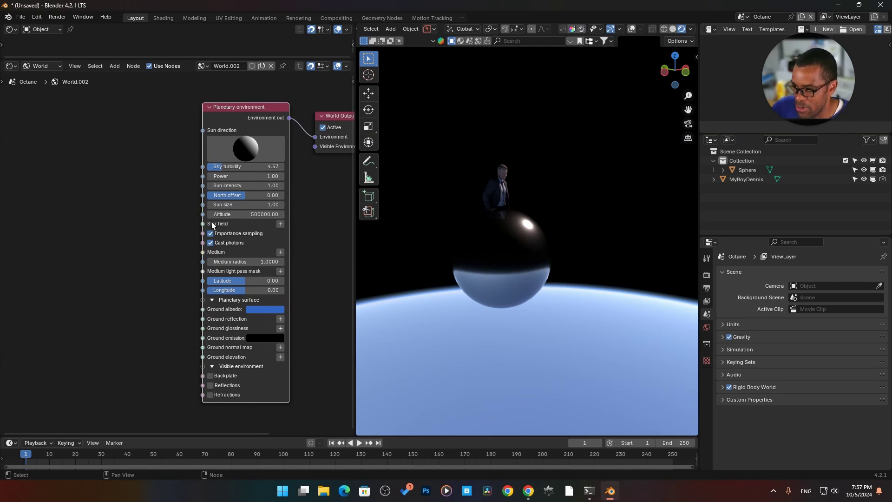
{"action": "left_click", "coordinate": [280, 224]}
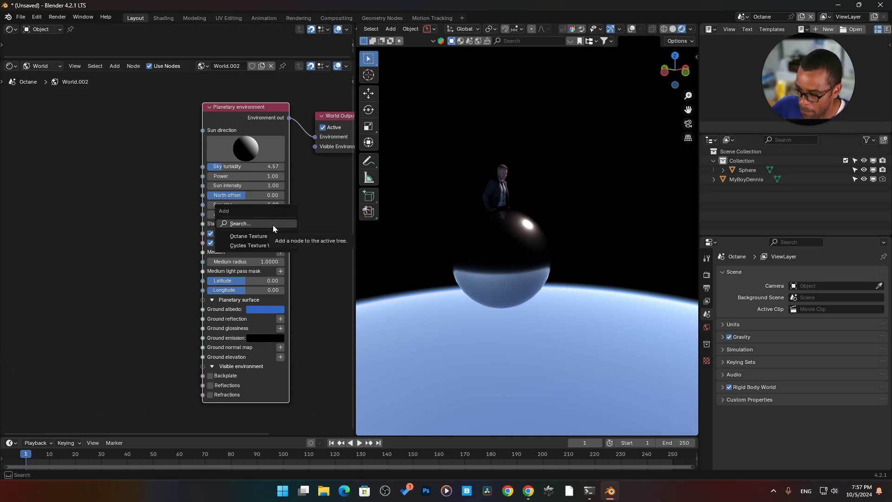
{"action": "mouse_move", "coordinate": [270, 244]}
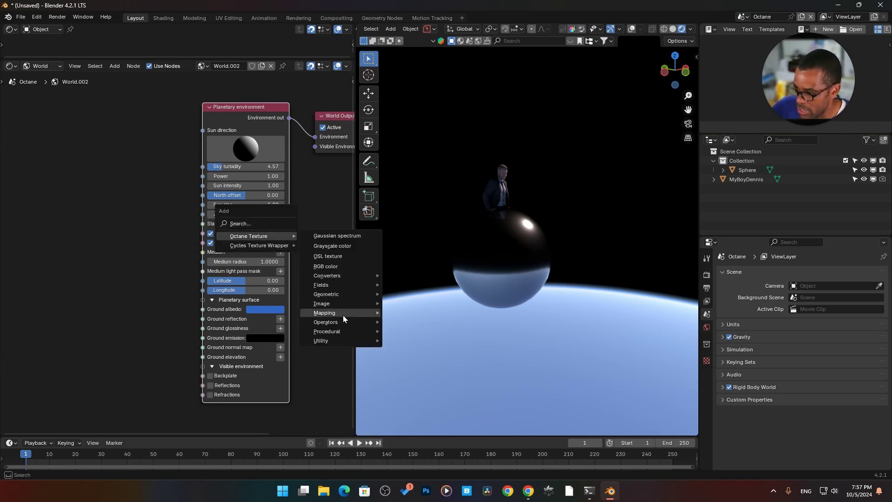
{"action": "mouse_move", "coordinate": [348, 331]}
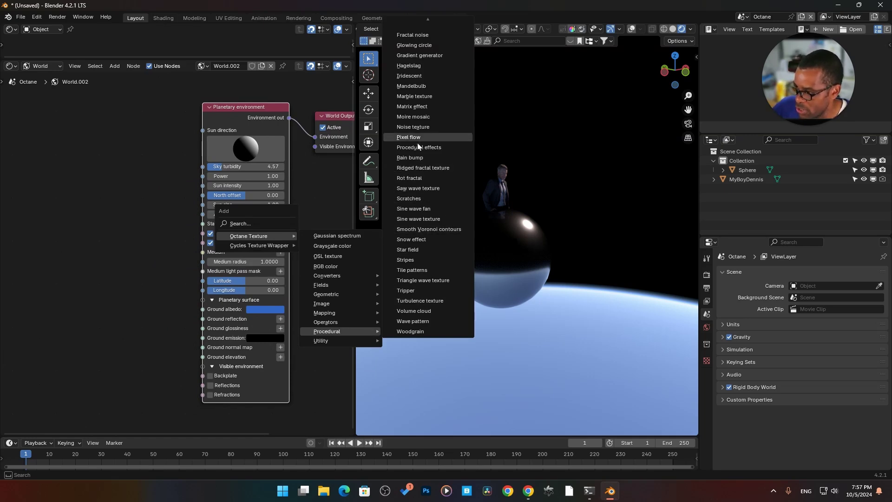
{"action": "left_click", "coordinate": [407, 249]}
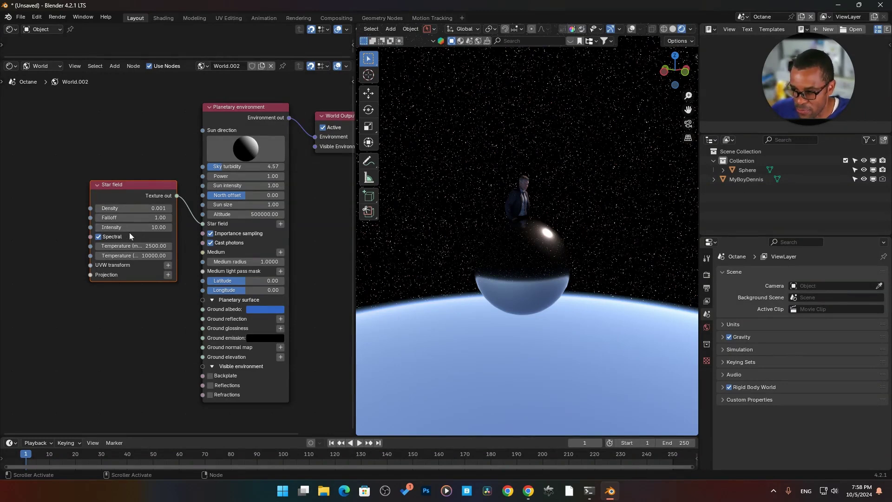
- Lower the Star field's Intensity to about 9.66 and raise the Planetary environment's Sun size to about 1.09
{"action": "mouse_move", "coordinate": [132, 227]}
{"action": "left_mouse_down"}
{"action": "mouse_move", "coordinate": [800, 227]}
{"action": "mouse_move", "coordinate": [117, 226]}
{"action": "left_mouse_up"}
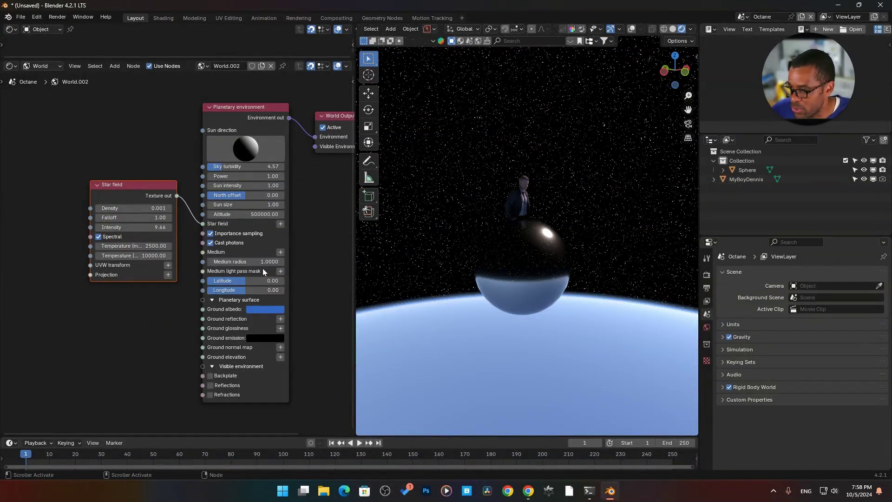
{"action": "left_click_drag", "start_coordinate": [274, 205], "coordinate": [243, 210]}
- Add a procedural Noise texture node below the Star field node
{"action": "middle_click_drag", "start_coordinate": [251, 290], "coordinate": [249, 243]}
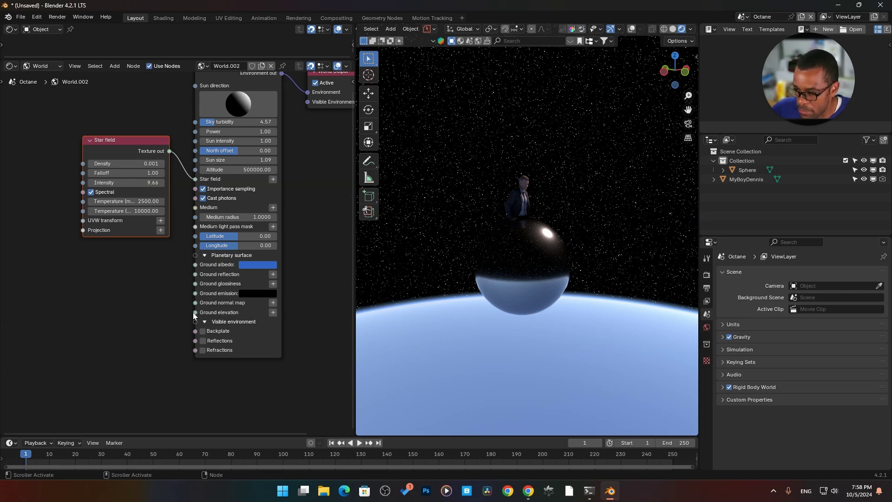
{"action": "left_click", "coordinate": [98, 286]}
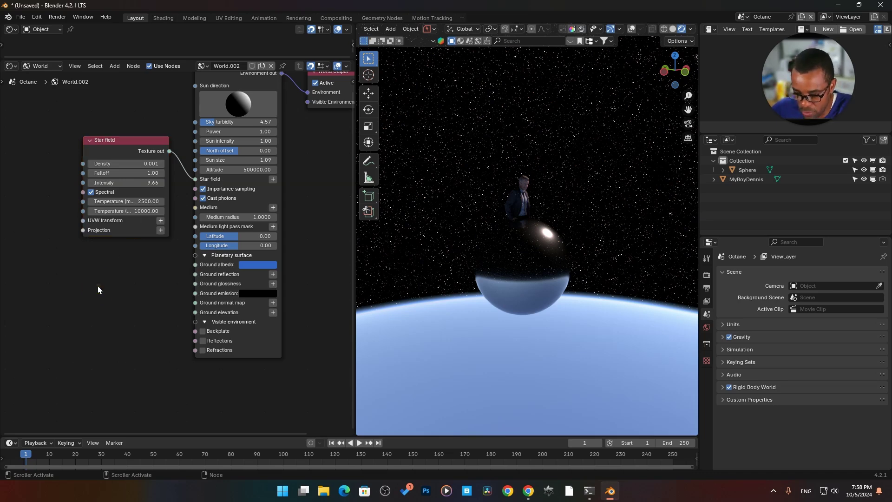
{"action": "key", "text": "shift+a"}
{"action": "mouse_move", "coordinate": [97, 286]}
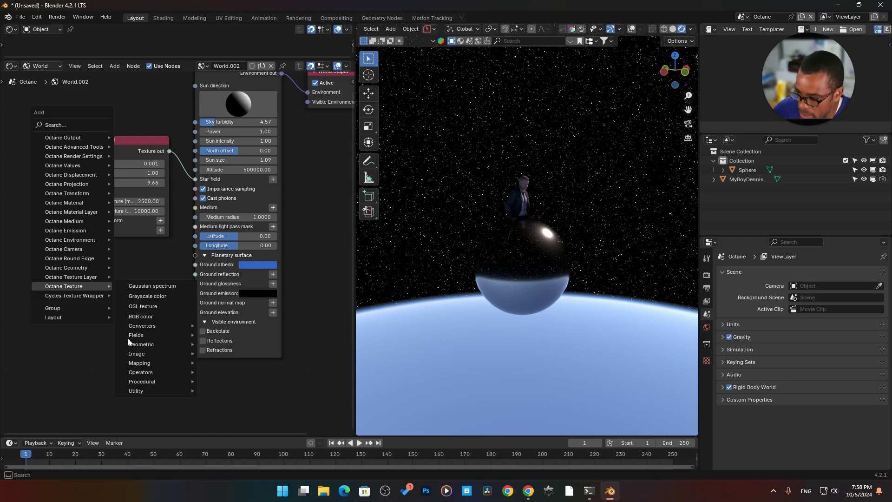
{"action": "mouse_move", "coordinate": [166, 380]}
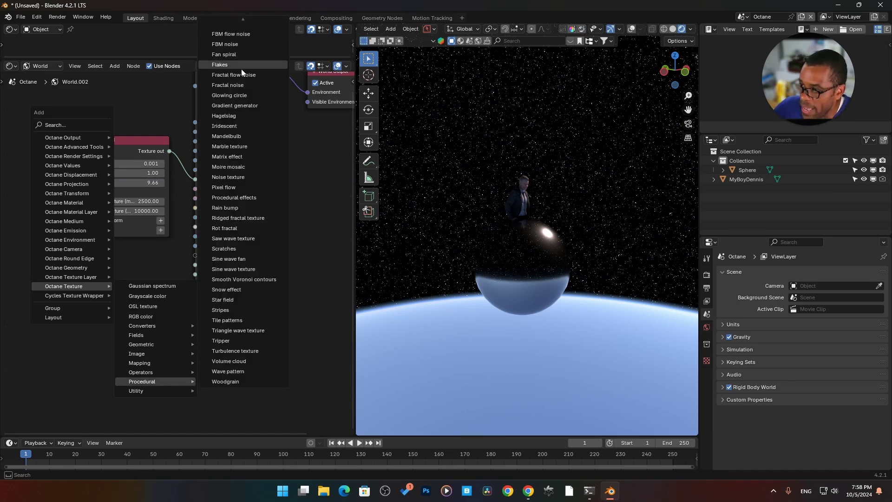
{"action": "scroll", "coordinate": [244, 63], "scroll_direction": "up", "scroll_amount": 3}
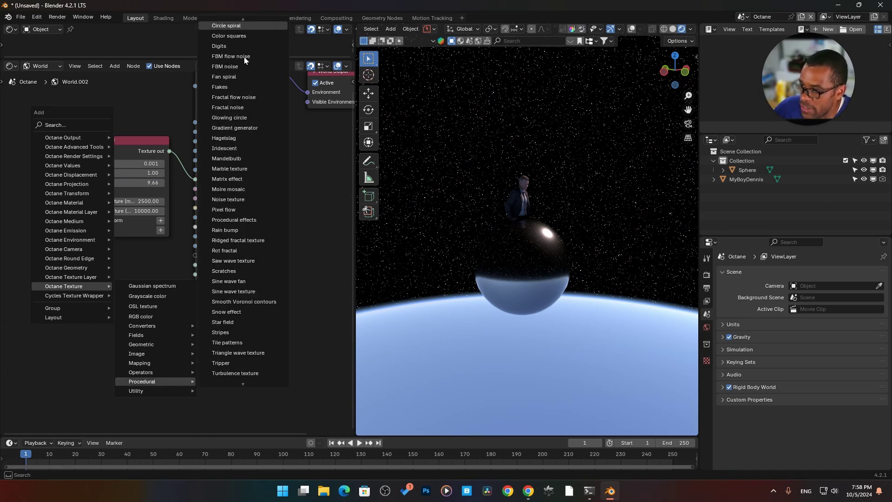
{"action": "left_click", "coordinate": [238, 199]}
{"action": "left_click", "coordinate": [49, 256]}
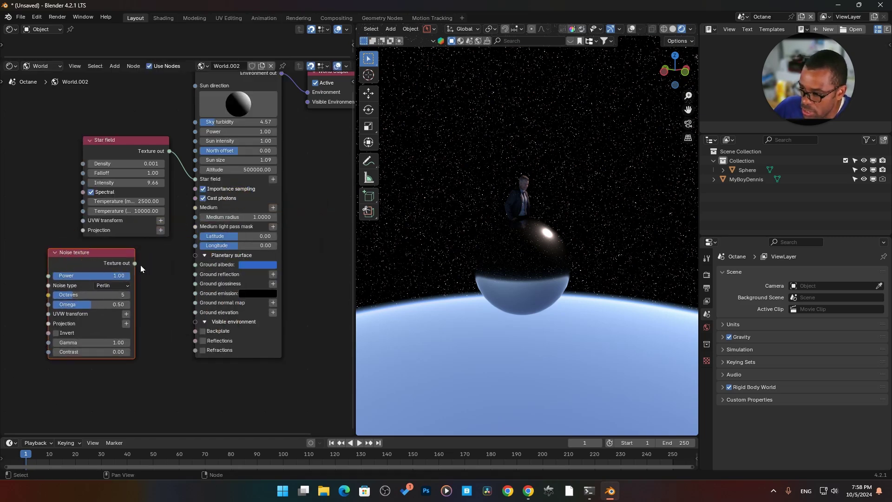
- Connect the Noise texture to the Planetary environment's Ground reflection, set its Contrast to 50, and view the planet surface
{"action": "left_click_drag", "start_coordinate": [134, 263], "coordinate": [202, 274]}
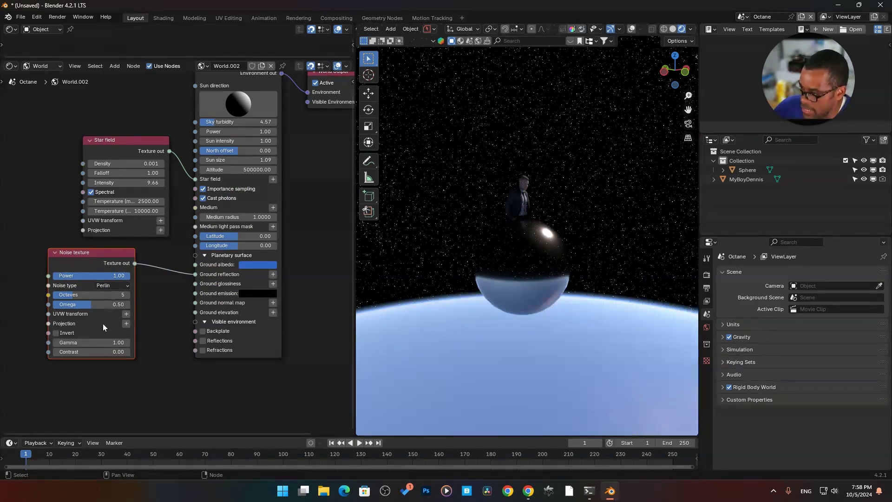
{"action": "middle_click_drag", "start_coordinate": [582, 397], "coordinate": [618, 318]}
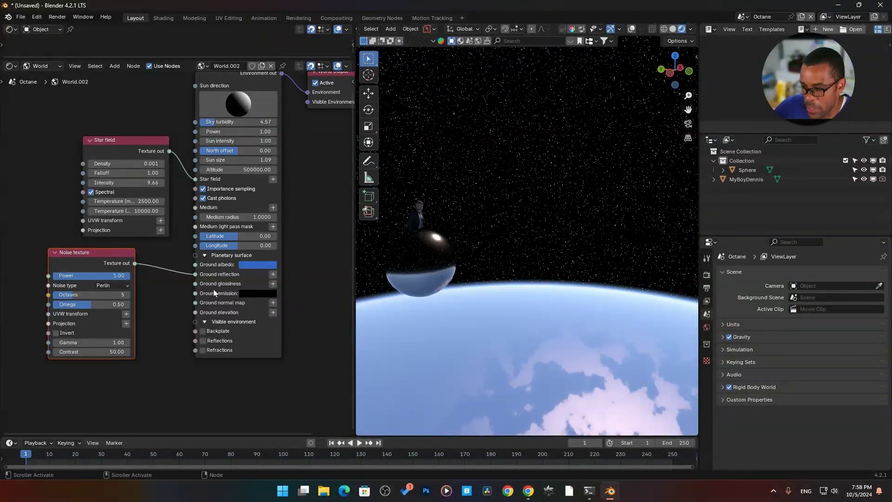
- Try the Noise texture in the Ground glossiness, Ground normal map and Ground elevation inputs in turn, examining the planet surface
{"action": "left_click_drag", "start_coordinate": [196, 274], "coordinate": [195, 283]}
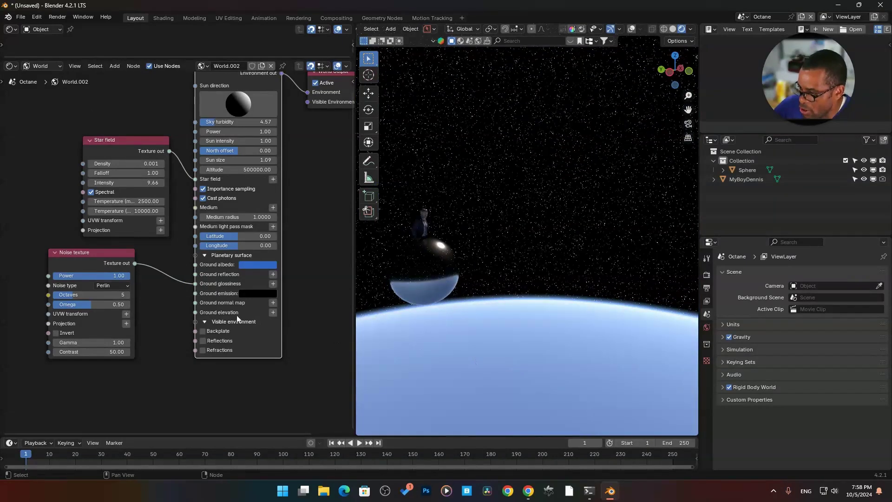
{"action": "mouse_move", "coordinate": [195, 284]}
{"action": "left_mouse_down"}
{"action": "mouse_move", "coordinate": [189, 292]}
{"action": "mouse_move", "coordinate": [235, 295]}
{"action": "mouse_move", "coordinate": [194, 302]}
{"action": "left_mouse_up"}
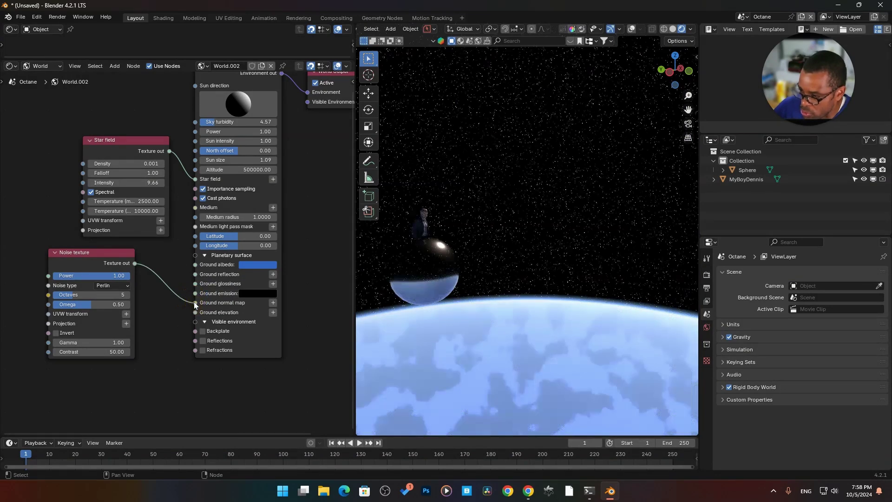
{"action": "middle_click_drag", "start_coordinate": [478, 339], "coordinate": [490, 321]}
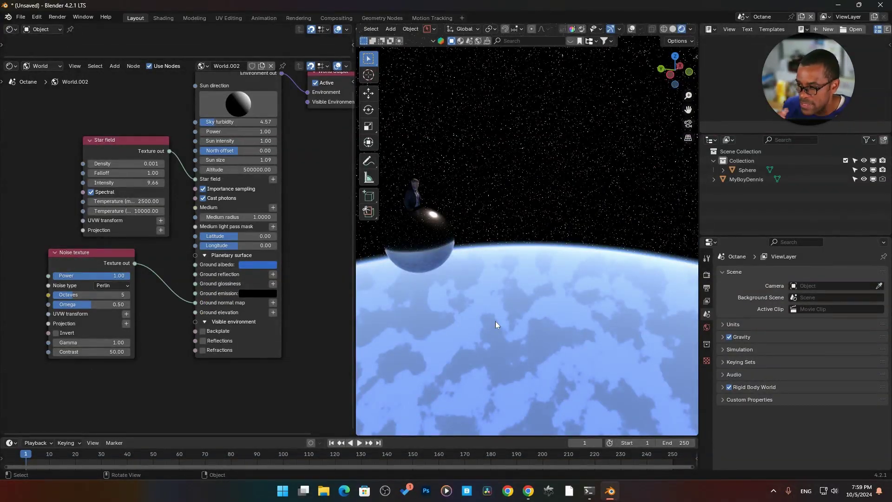
{"action": "middle_click_drag", "start_coordinate": [600, 331], "coordinate": [555, 321]}
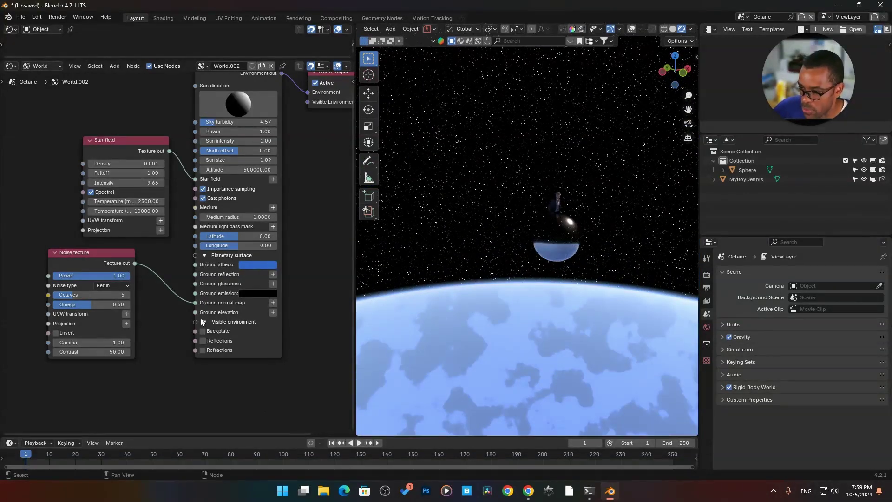
{"action": "left_click_drag", "start_coordinate": [195, 303], "coordinate": [195, 312]}
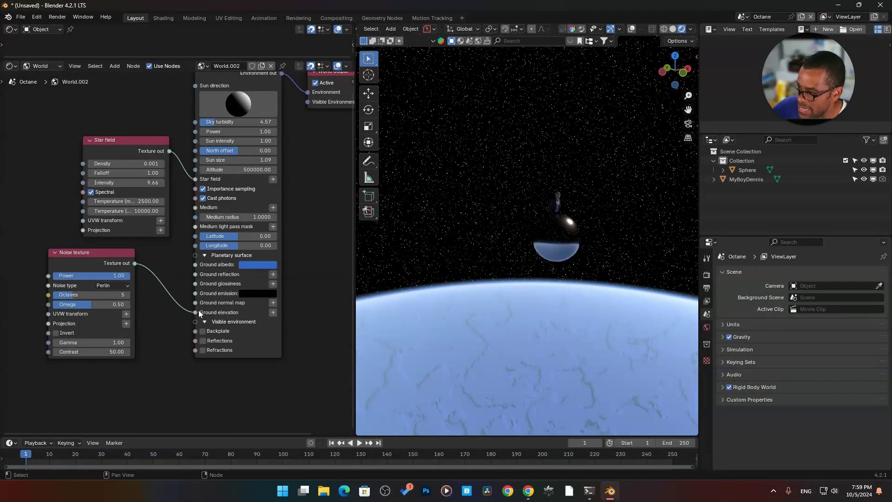
{"action": "middle_click_drag", "start_coordinate": [486, 353], "coordinate": [498, 355]}
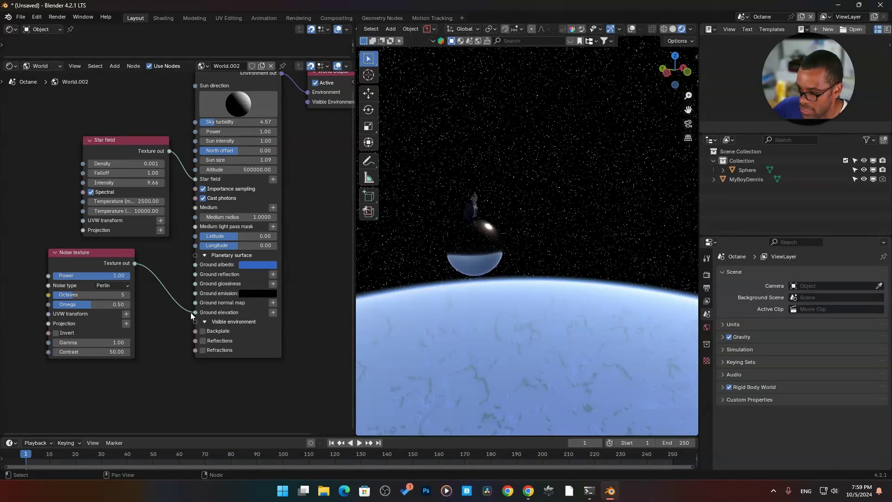
- Try the Backplate, Reflections and Refractions options under Visible environment and switch all three back off
{"action": "left_click", "coordinate": [203, 331]}
{"action": "left_click", "coordinate": [203, 341]}
{"action": "left_click", "coordinate": [203, 350]}
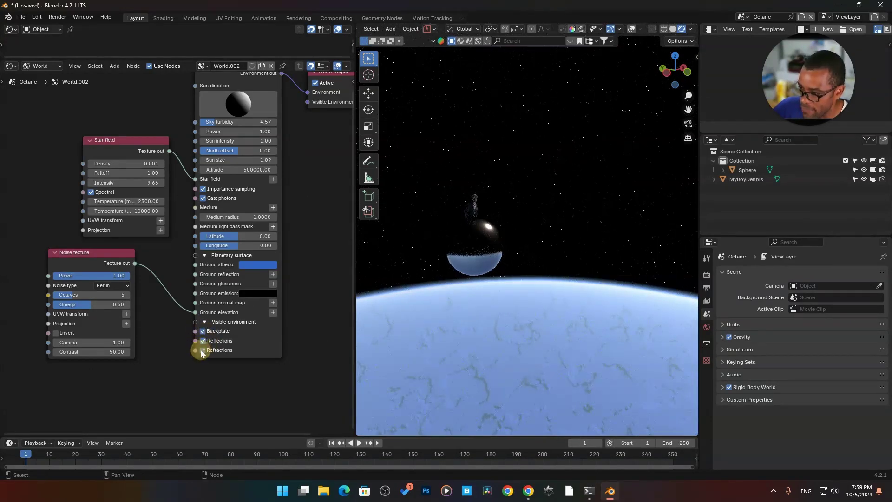
{"action": "left_click_drag", "start_coordinate": [203, 330], "coordinate": [198, 357]}
- Disconnect the Noise texture from the Planetary environment and reposition its node beneath the Star field node
{"action": "middle_click_drag", "start_coordinate": [163, 204], "coordinate": [140, 255]}
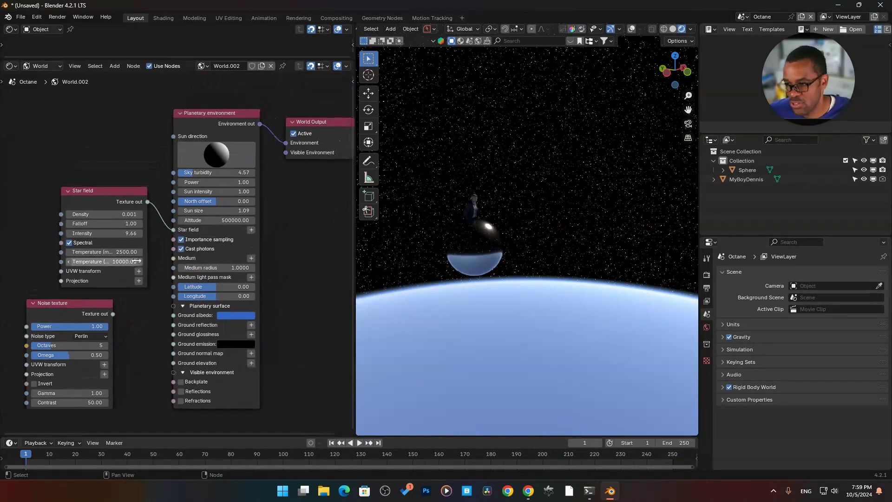
{"action": "left_click_drag", "start_coordinate": [59, 306], "coordinate": [85, 307]}
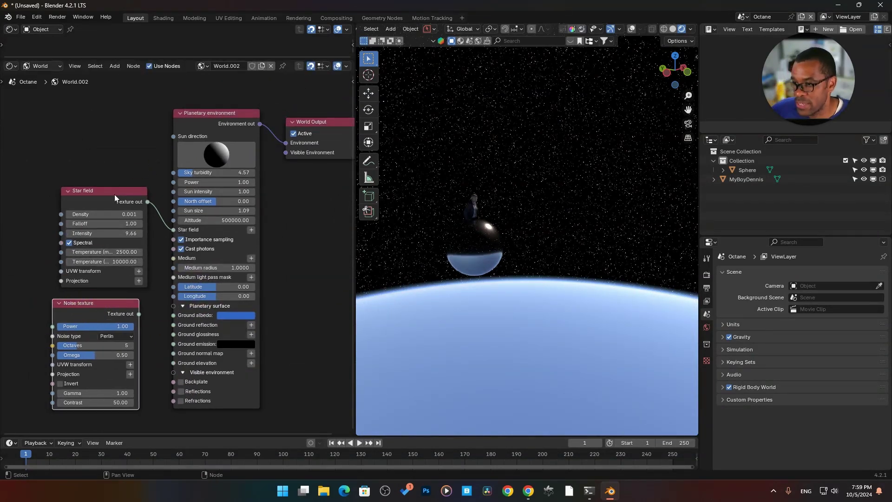
{"action": "left_click_drag", "start_coordinate": [114, 195], "coordinate": [112, 194]}
{"action": "middle_click_drag", "start_coordinate": [295, 257], "coordinate": [264, 259]}
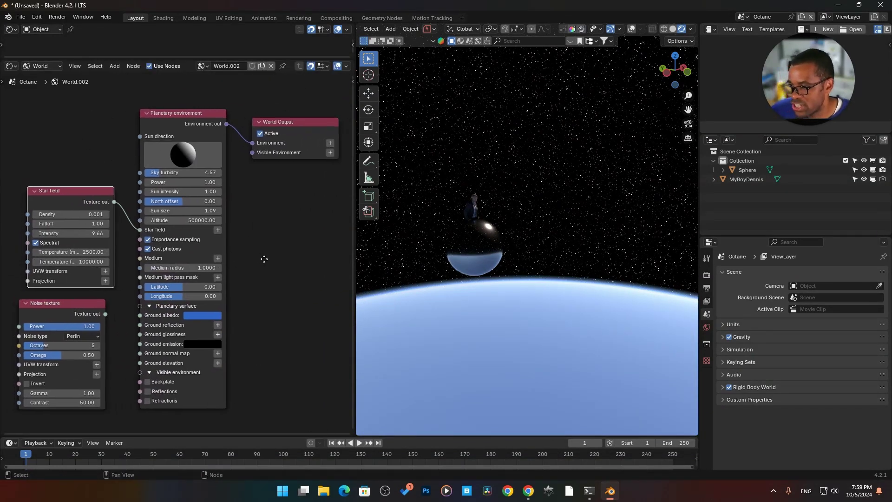